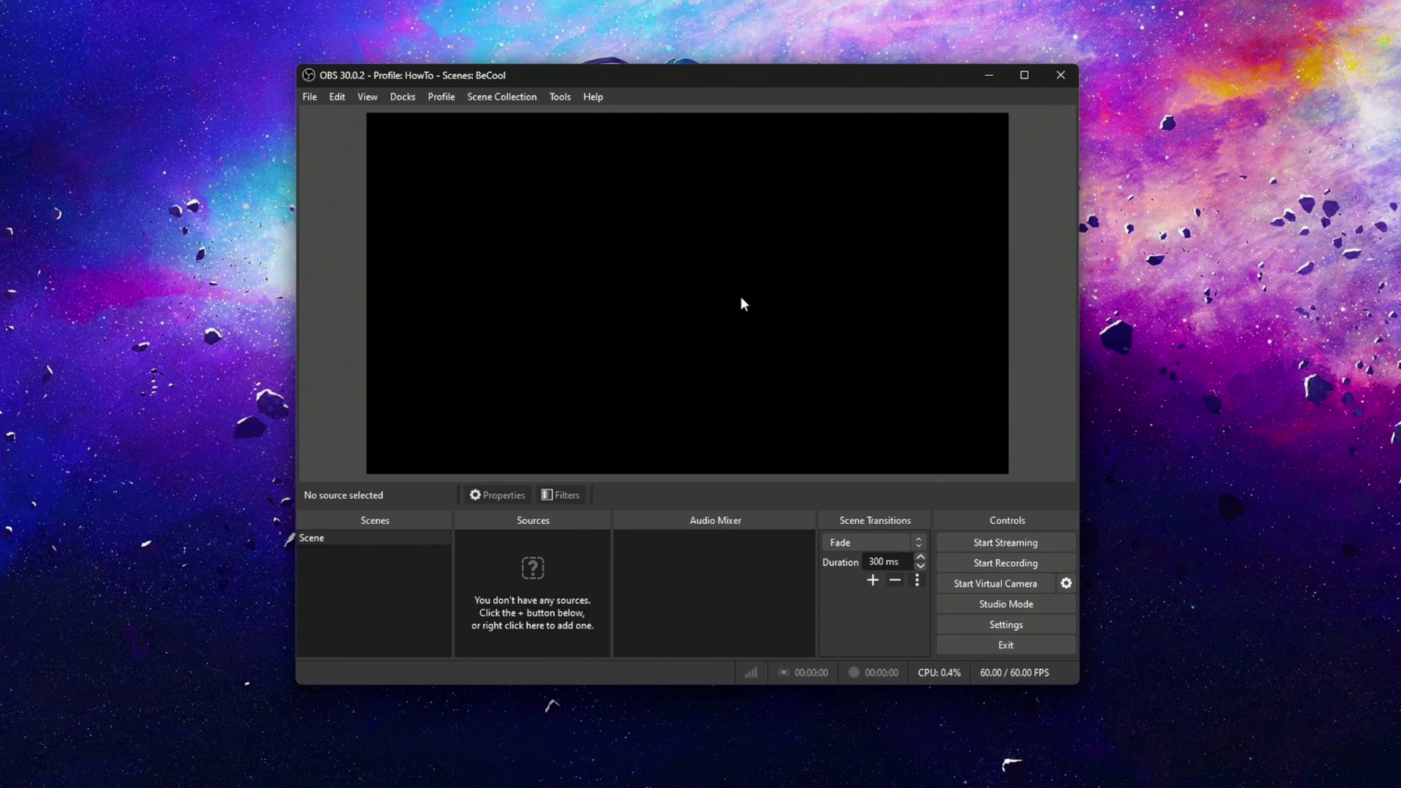
# Step: Unlock the docks so the panels can be moved
pyautogui.click(398, 98)
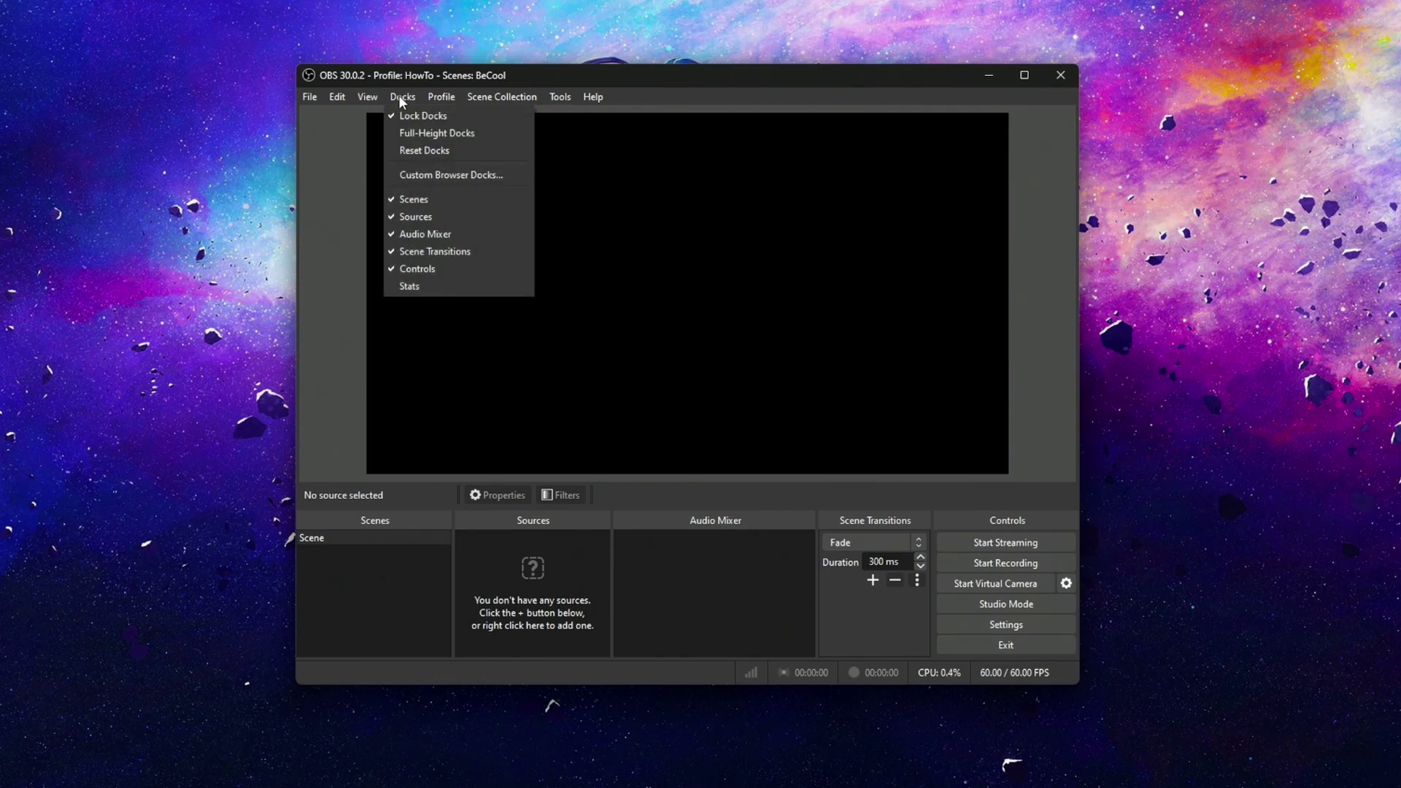
pyautogui.click(400, 97)
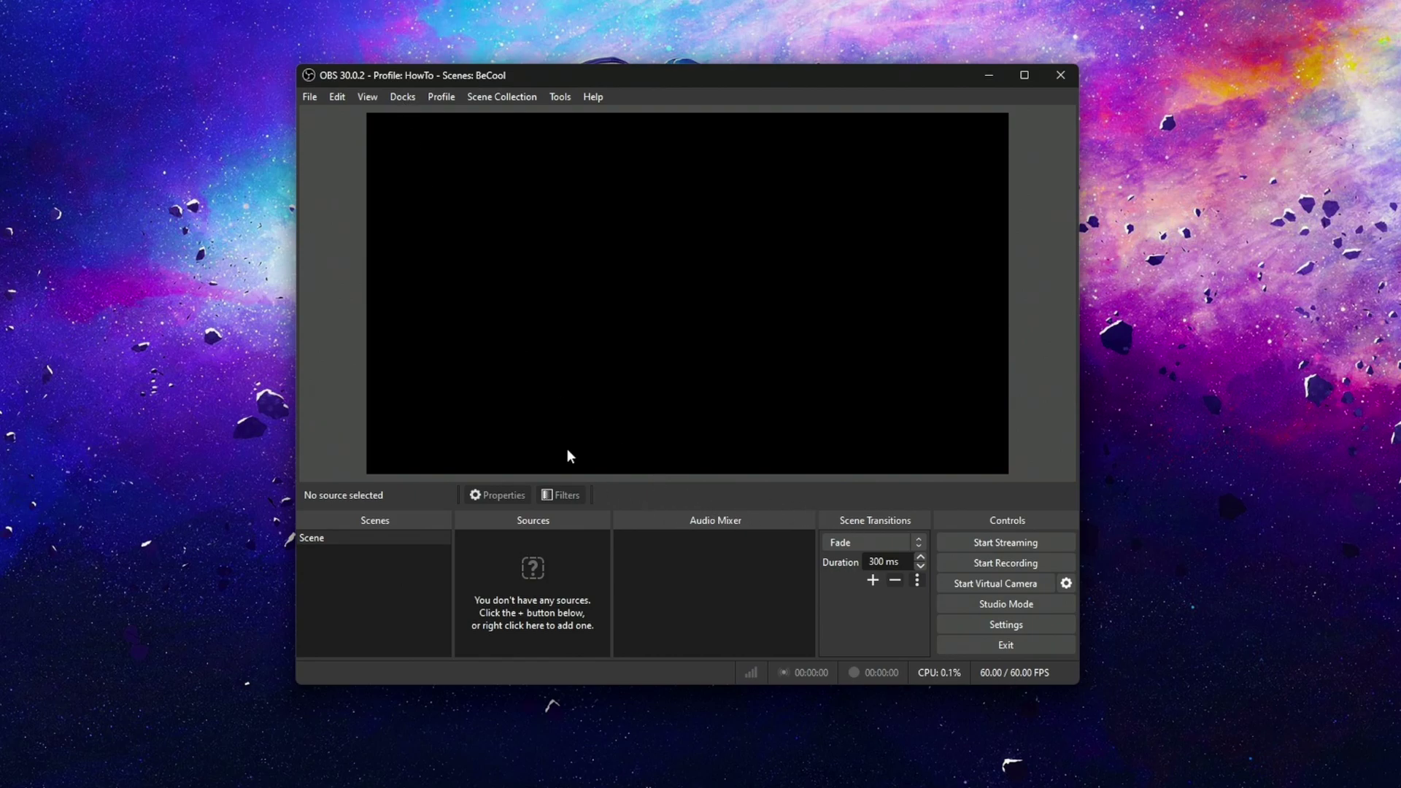
pyautogui.click(404, 97)
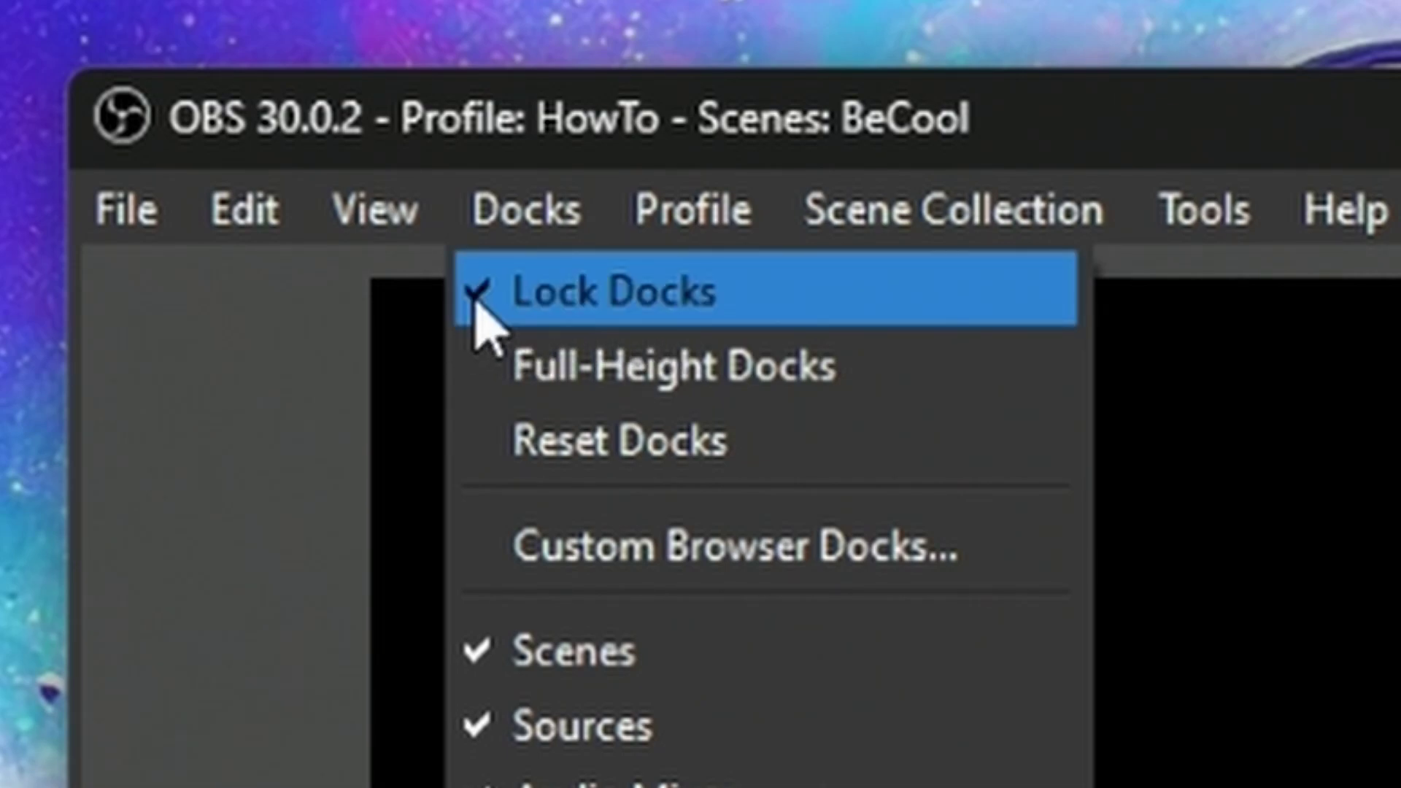
pyautogui.click(478, 305)
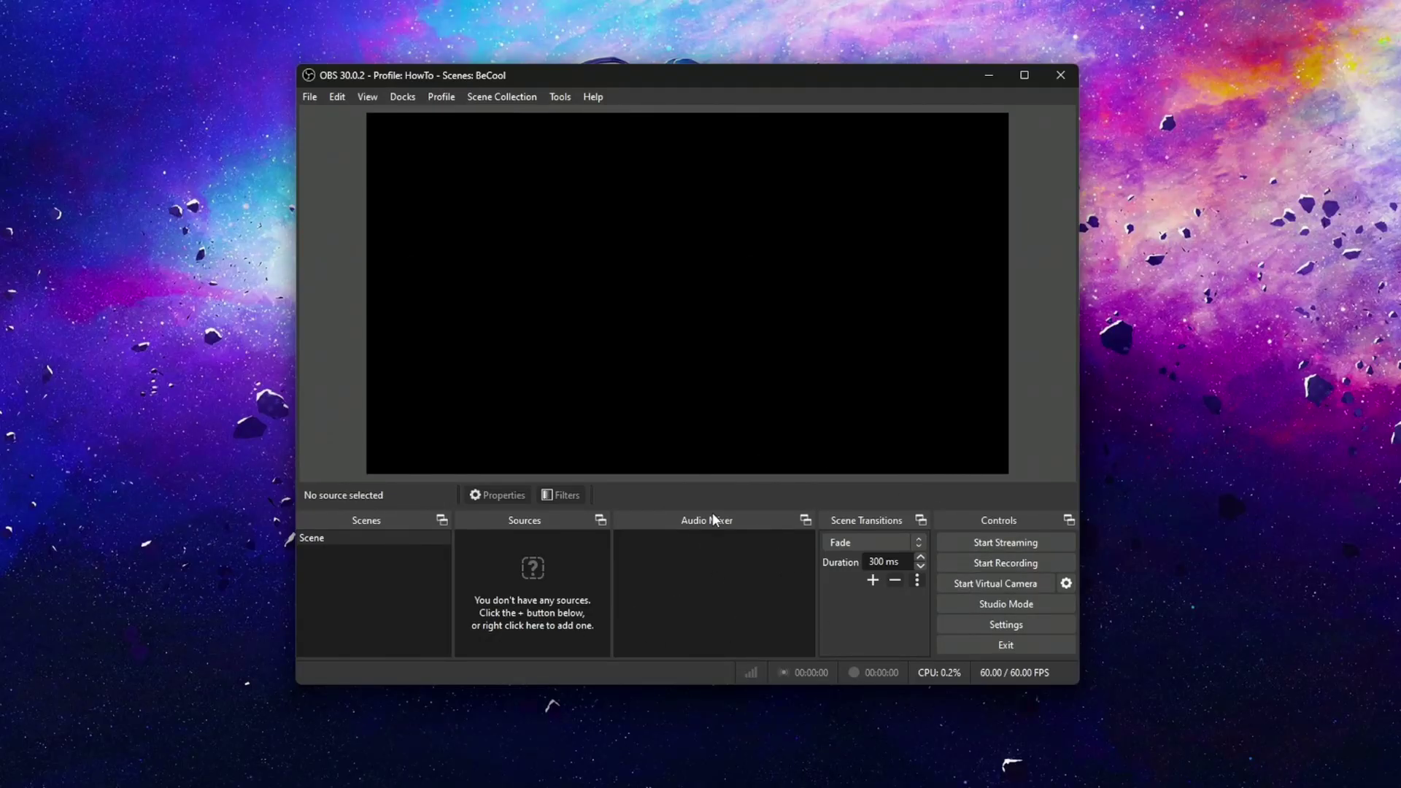
# Step: Dock the Audio Mixer beside the preview, stack Controls and Transitions right, and change the mixer layout
pyautogui.moveTo(714, 519); pyautogui.dragTo(533, 526)
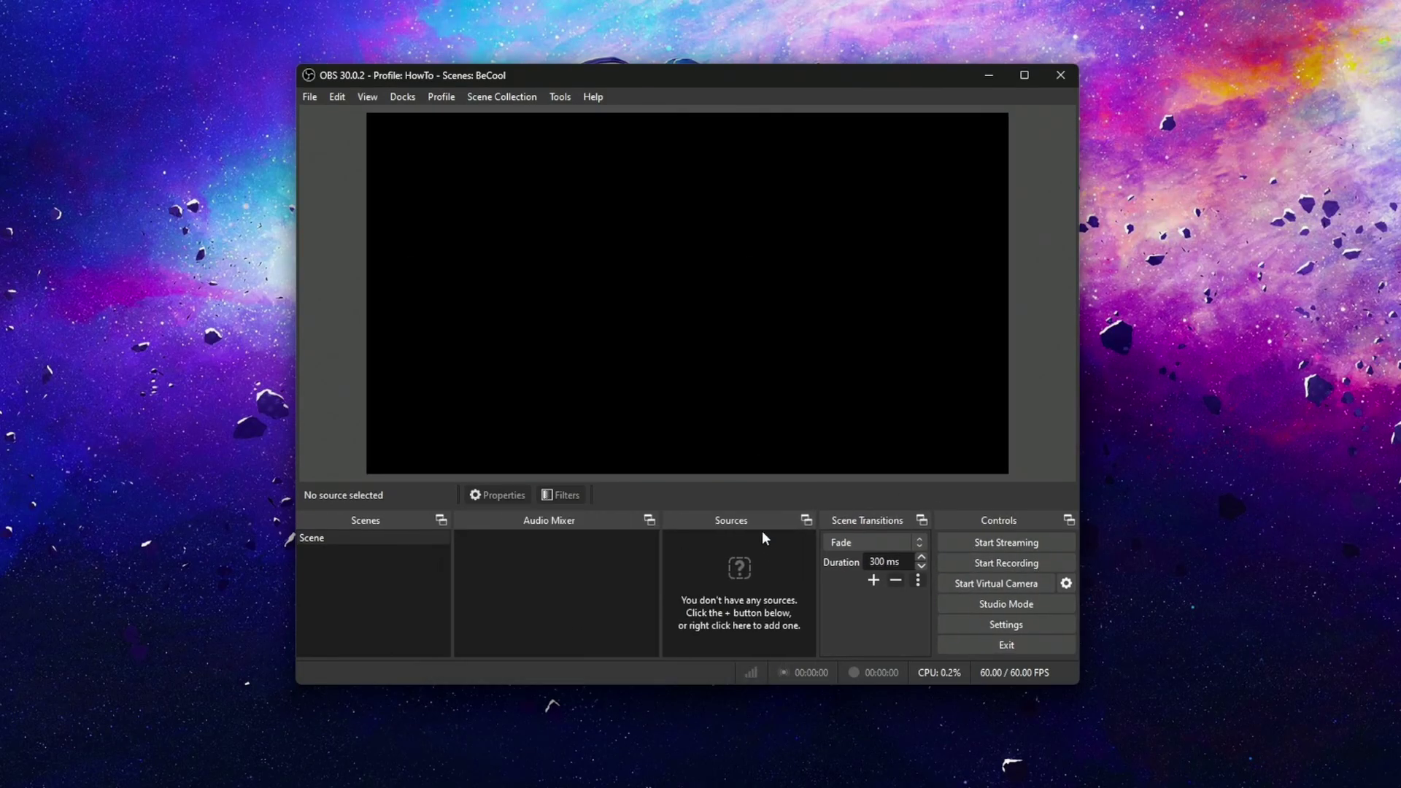
pyautogui.moveTo(867, 520); pyautogui.dragTo(1007, 554)
pyautogui.moveTo(999, 520); pyautogui.dragTo(978, 438)
pyautogui.moveTo(616, 517); pyautogui.dragTo(1025, 219)
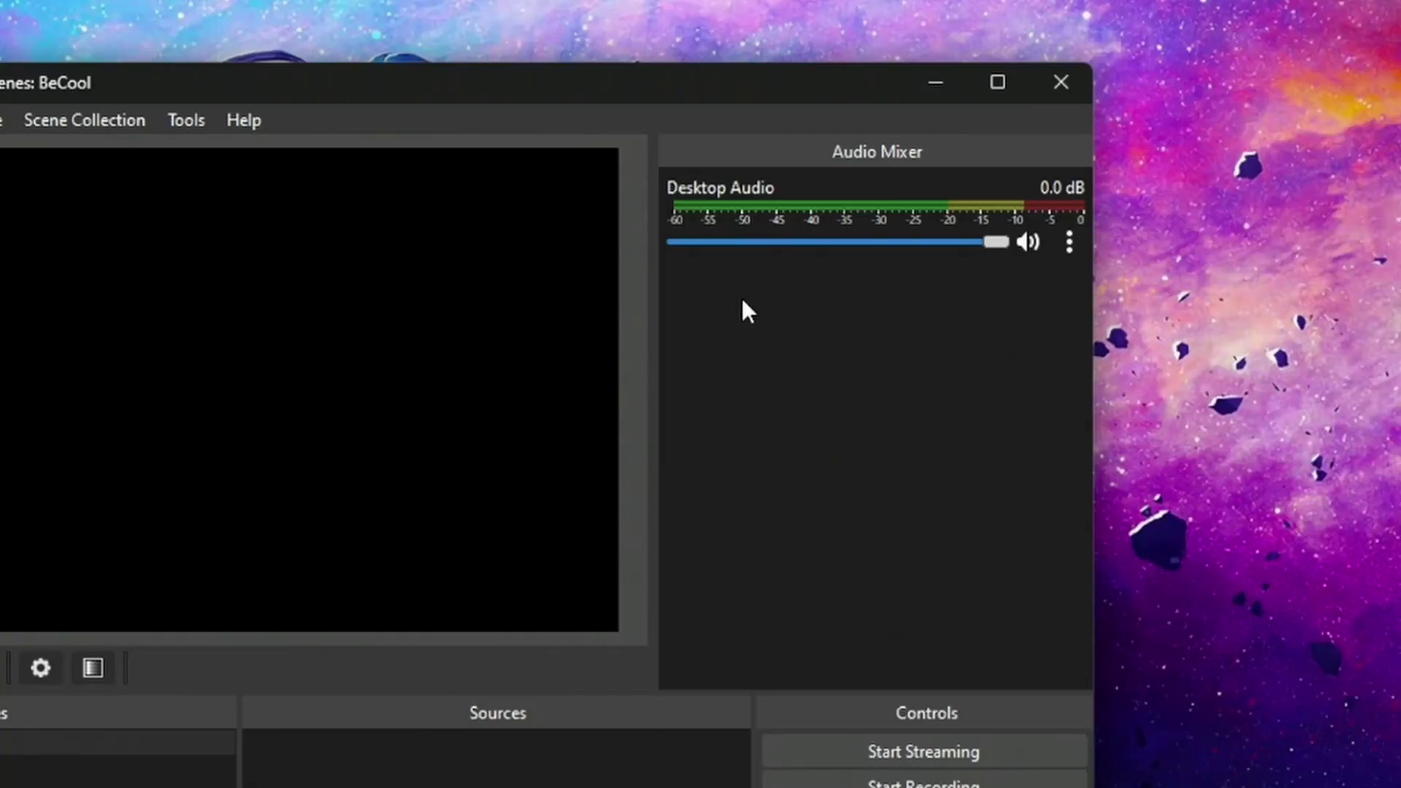
pyautogui.rightClick(743, 301)
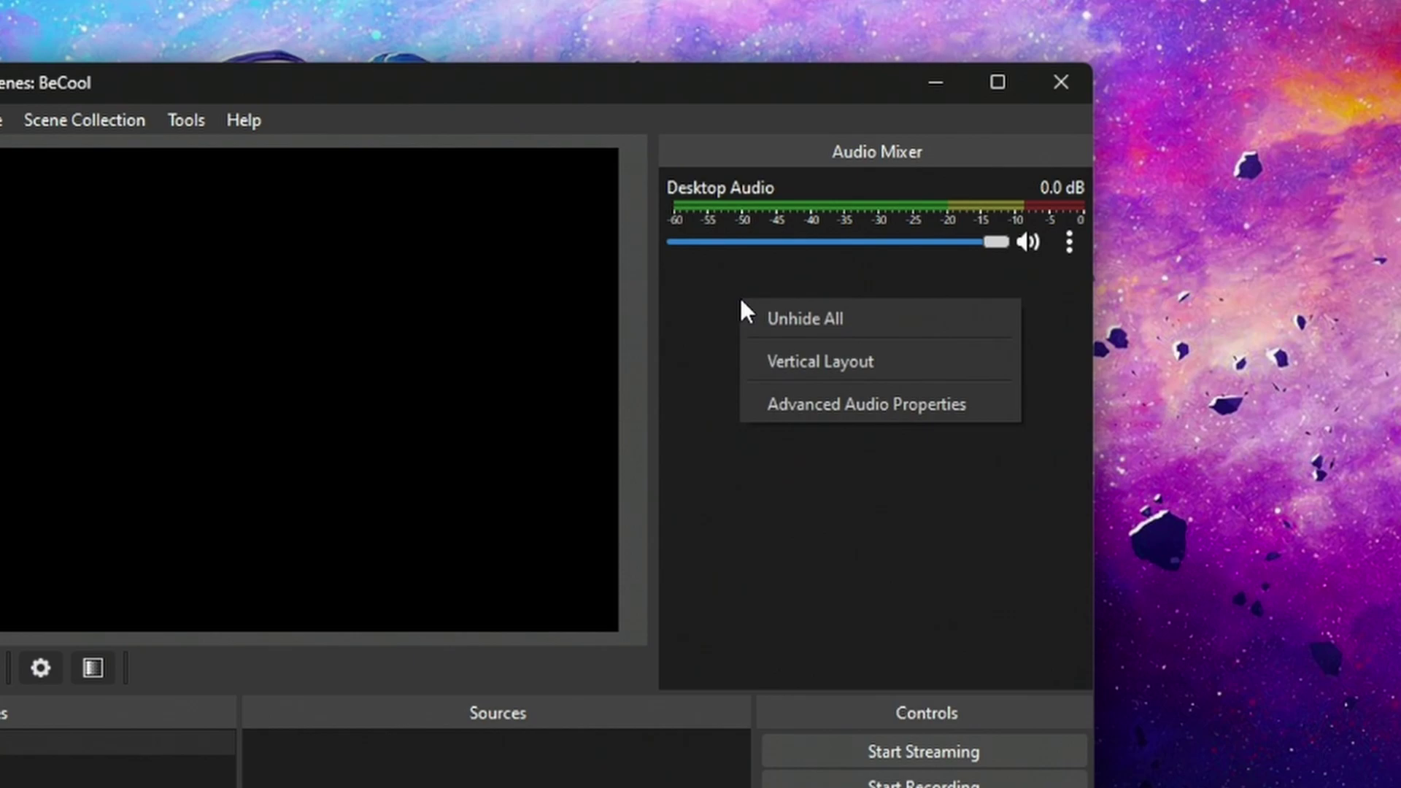
pyautogui.click(823, 360)
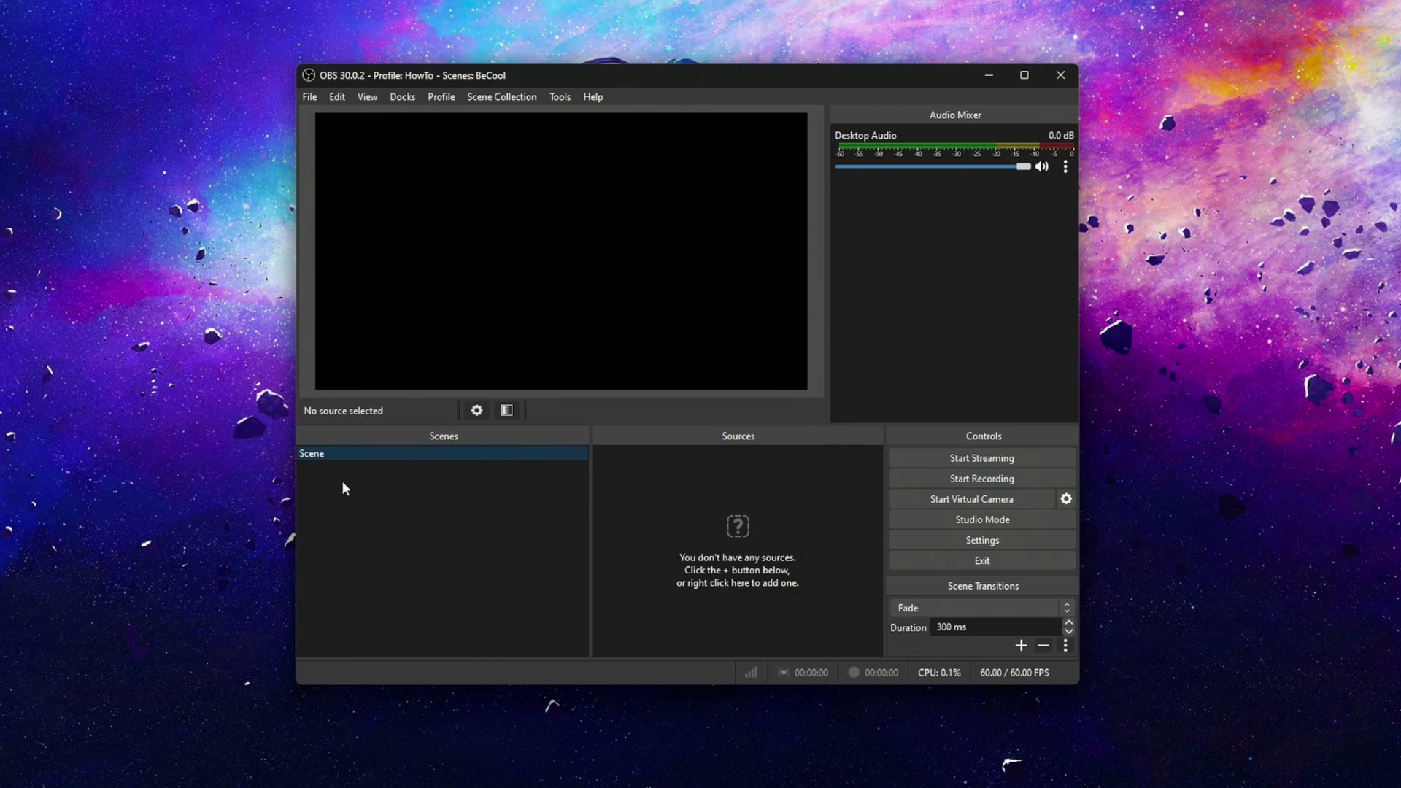
# Step: Rename the default scene to 'Gameplay'
pyautogui.rightClick(310, 453)
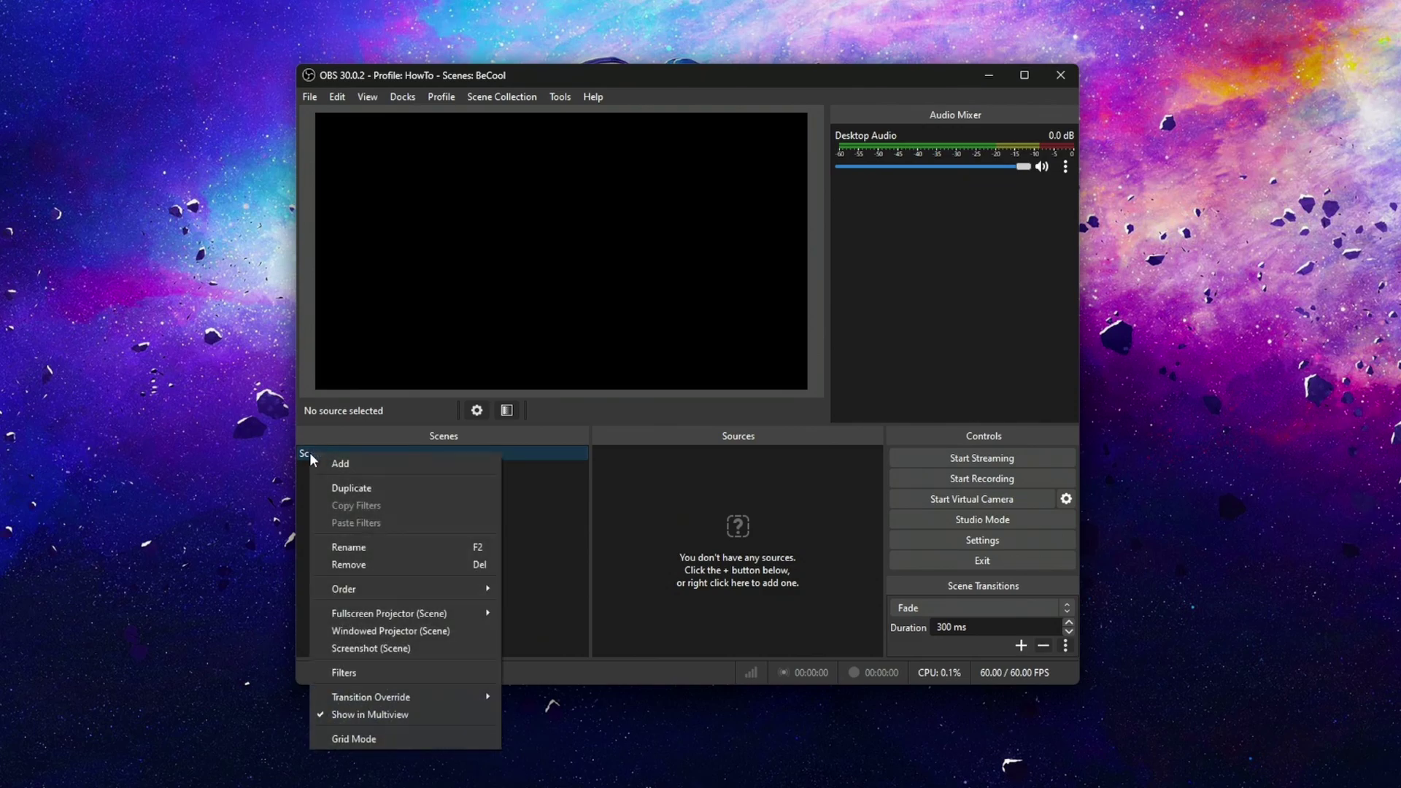
pyautogui.click(374, 546)
pyautogui.write('Gameplay')
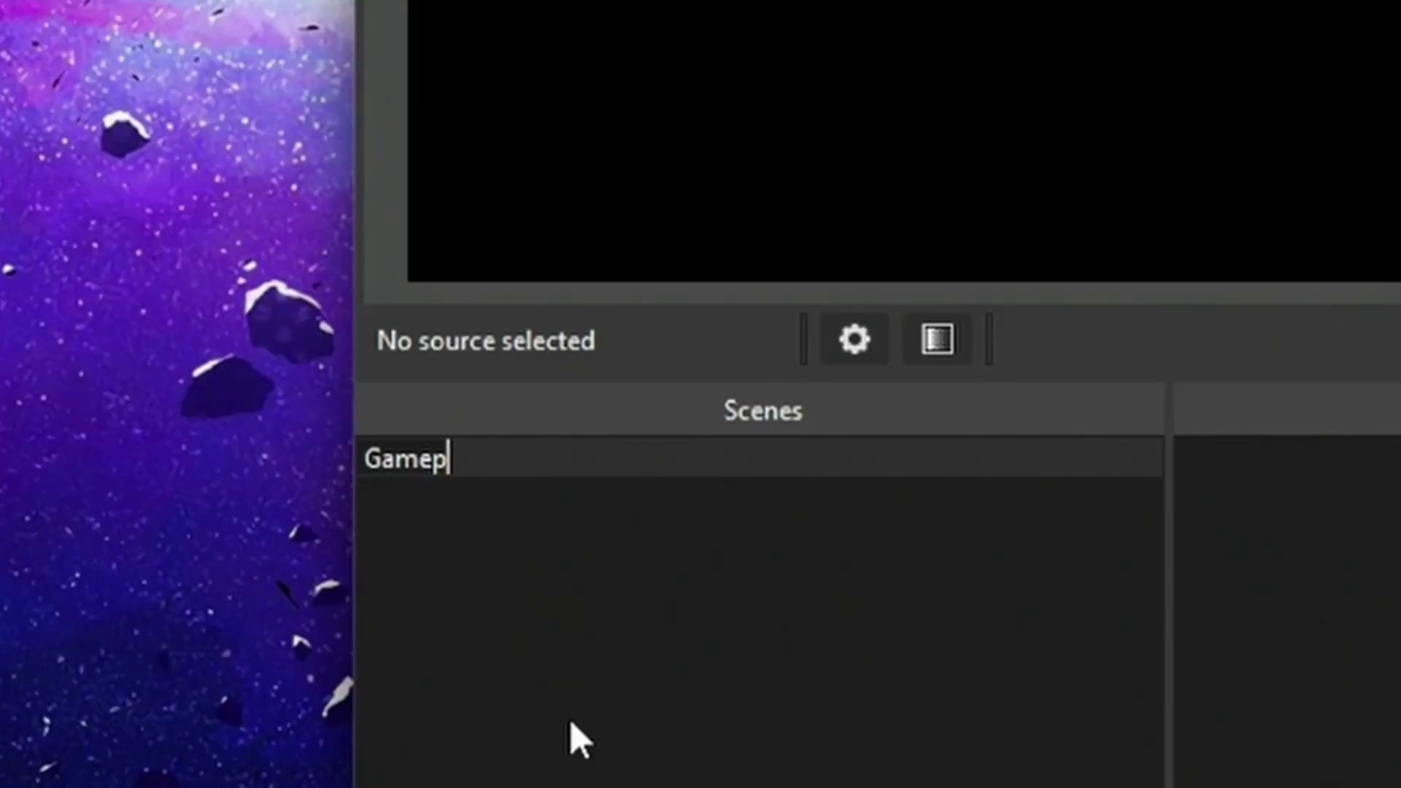
pyautogui.press('Return')
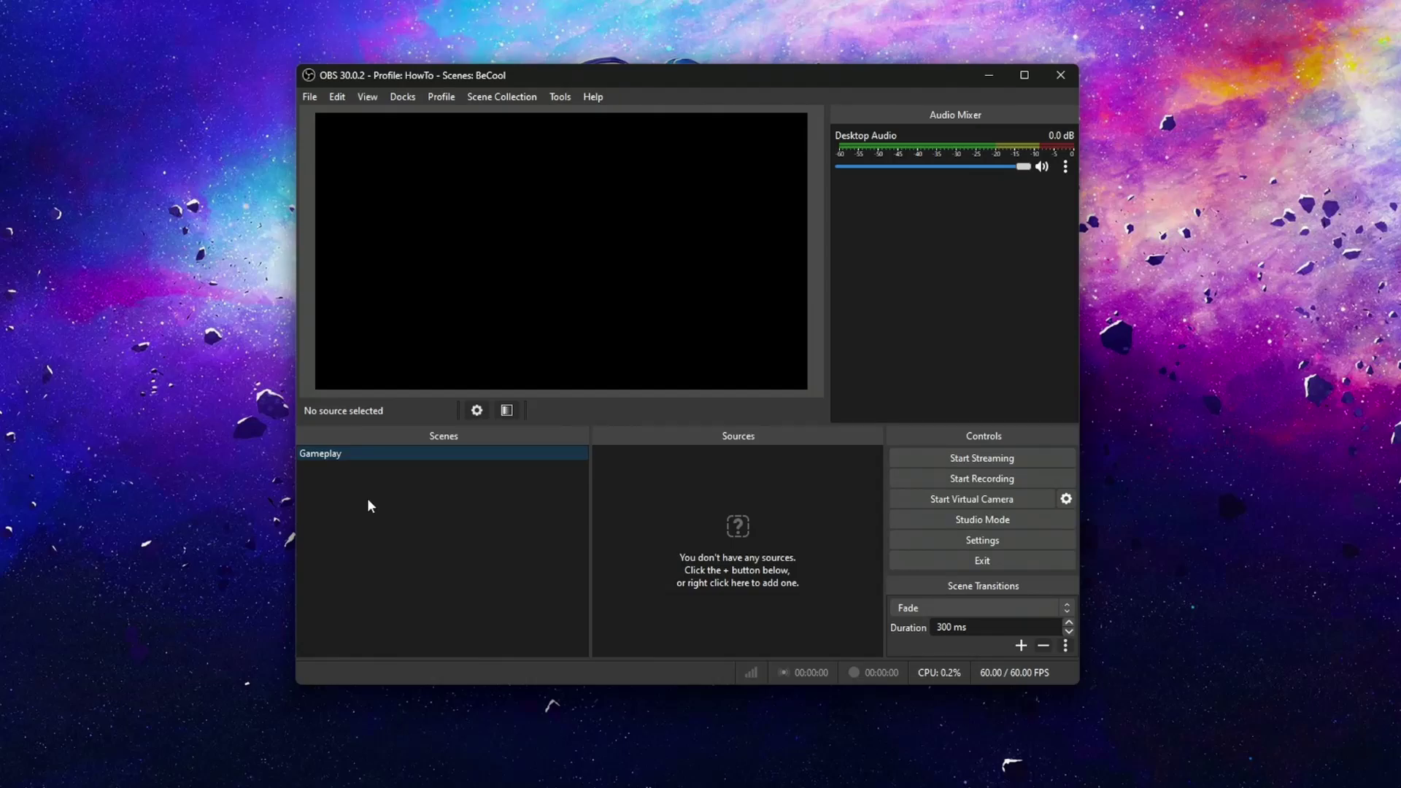
# Step: Add a divider scene named with a row of underscores
pyautogui.rightClick(351, 488)
pyautogui.click(384, 501)
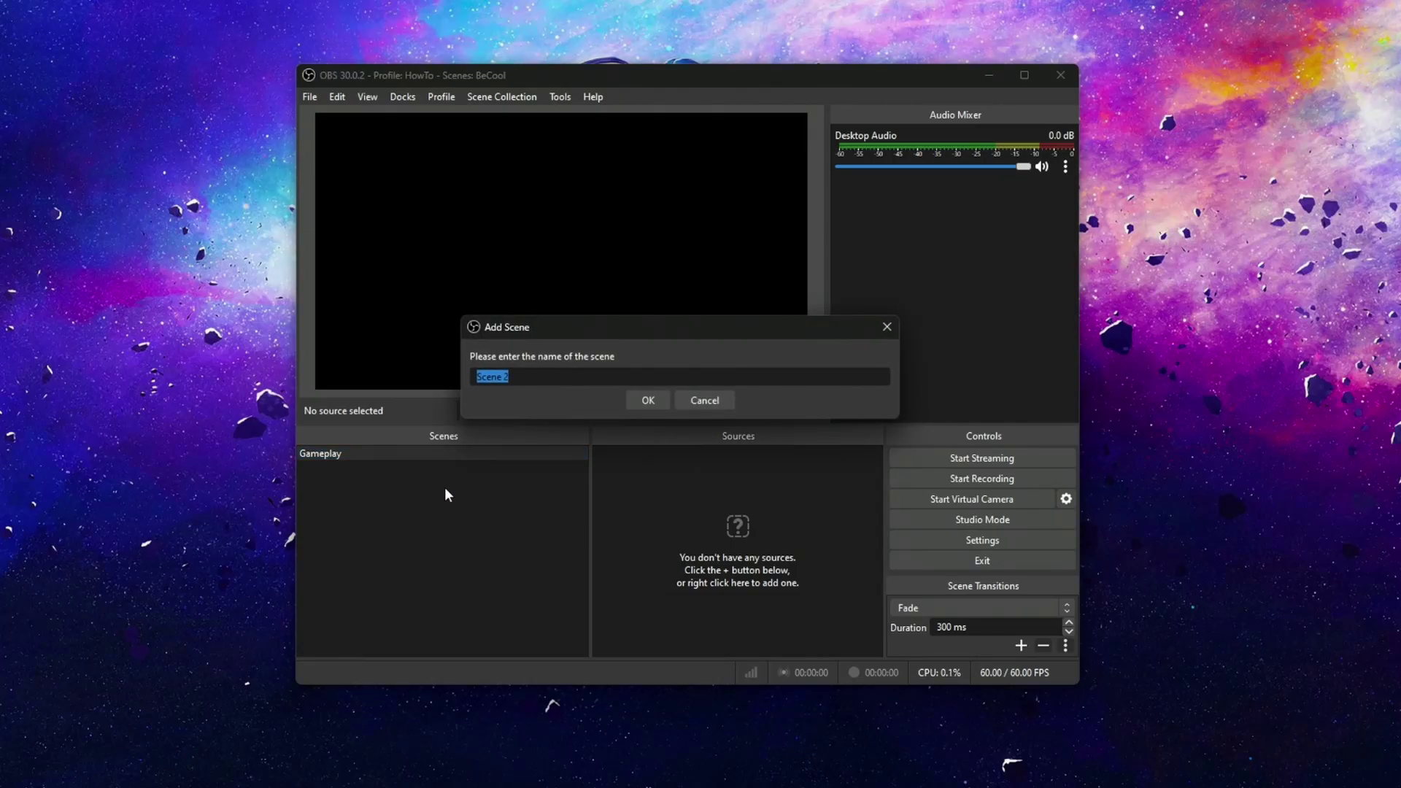
pyautogui.press('BackSpace')
pyautogui.write('_________________________________')
pyautogui.click(648, 401)
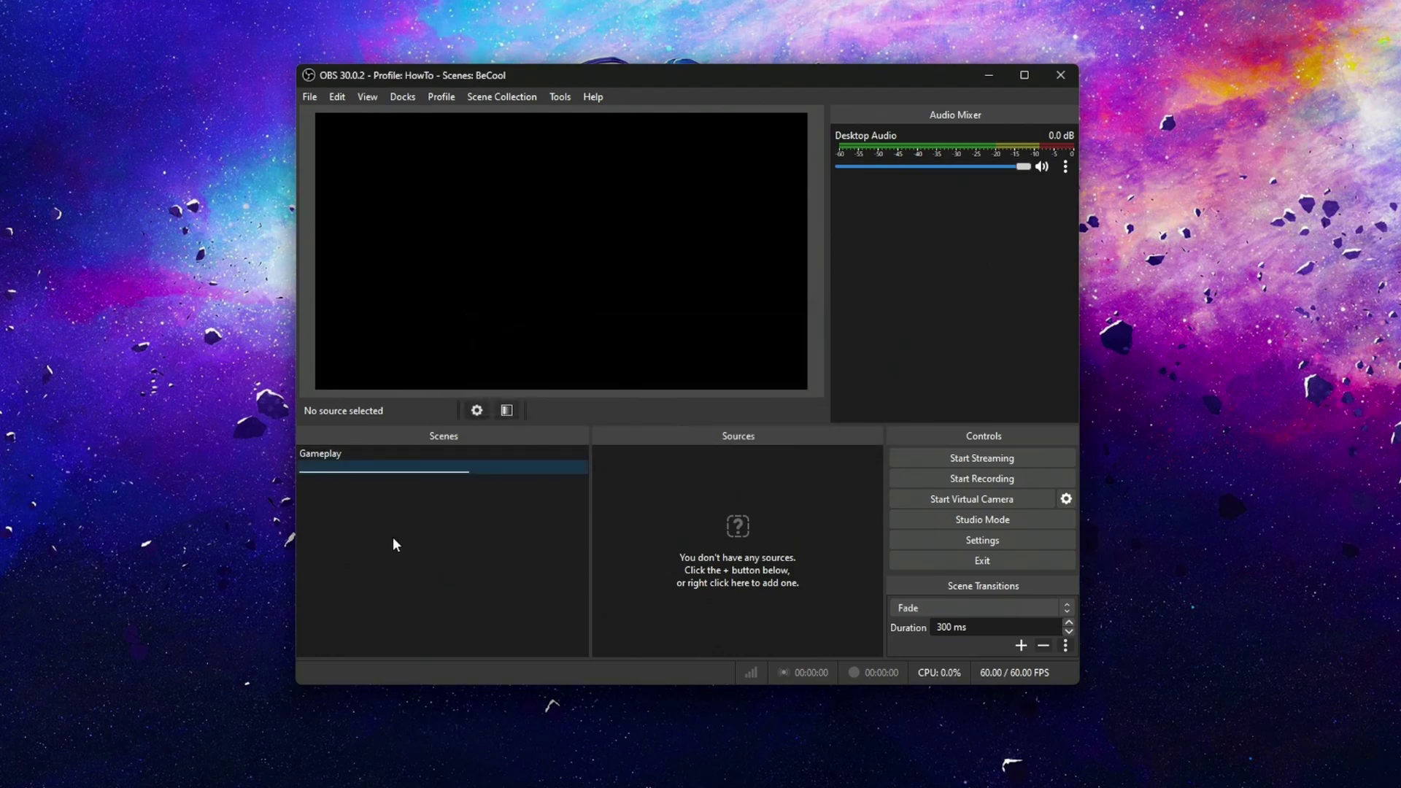
# Step: Add a new scene named 'WEBCAM'
pyautogui.rightClick(340, 488)
pyautogui.click(372, 498)
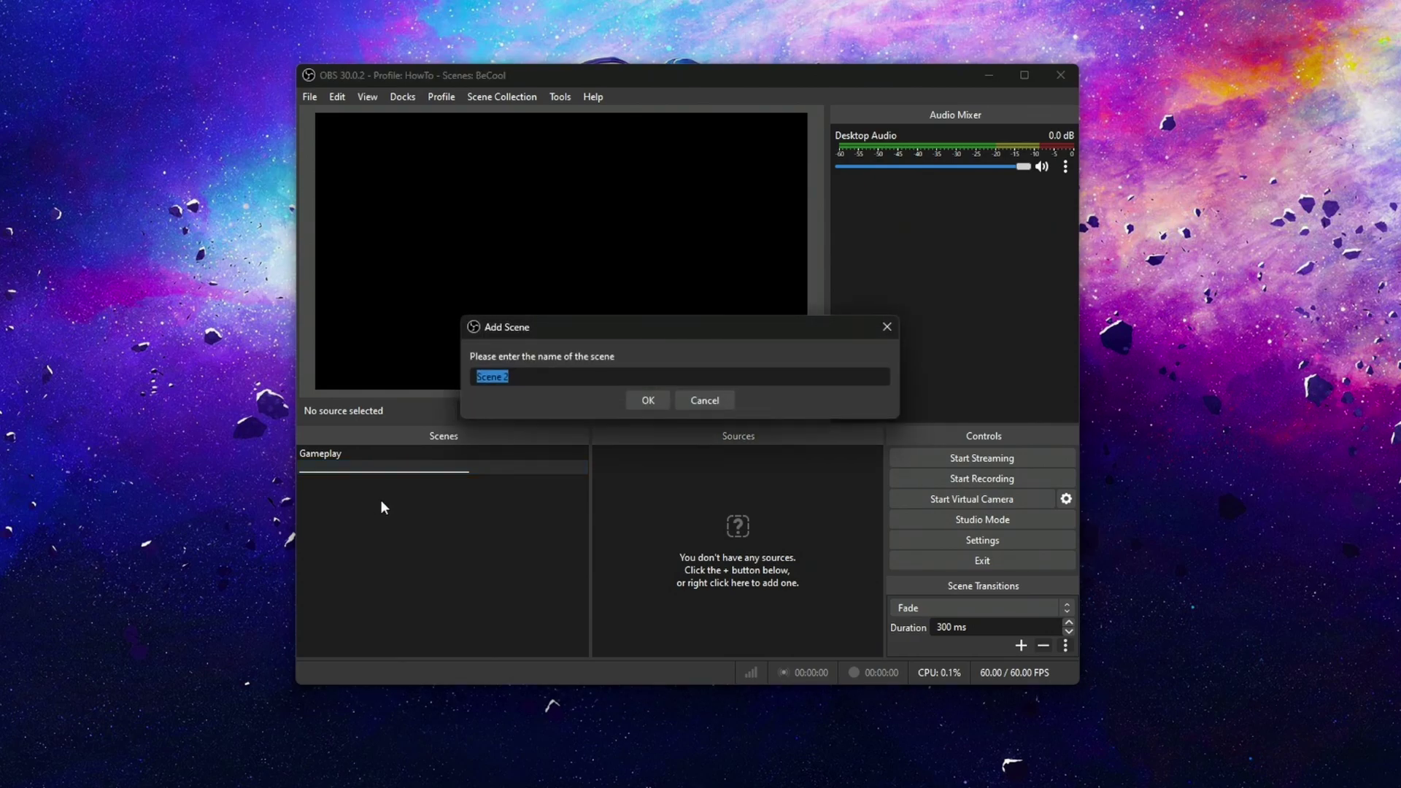
pyautogui.write('WEBCAM')
pyautogui.press('Return')
# Step: Add a Camera image source and drag it into the canvas's top-left corner
pyautogui.rightClick(646, 460)
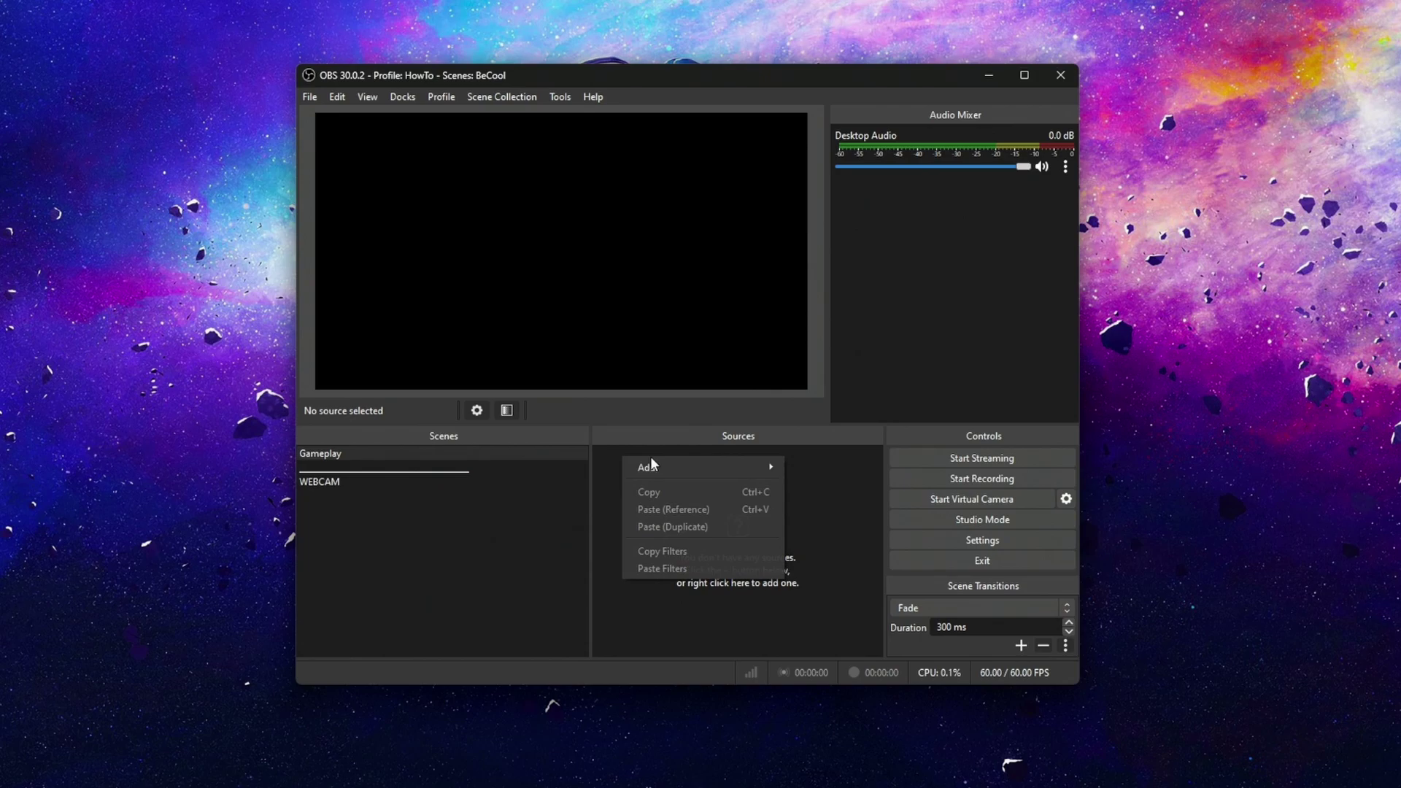
pyautogui.moveTo(717, 471)
pyautogui.click(830, 597)
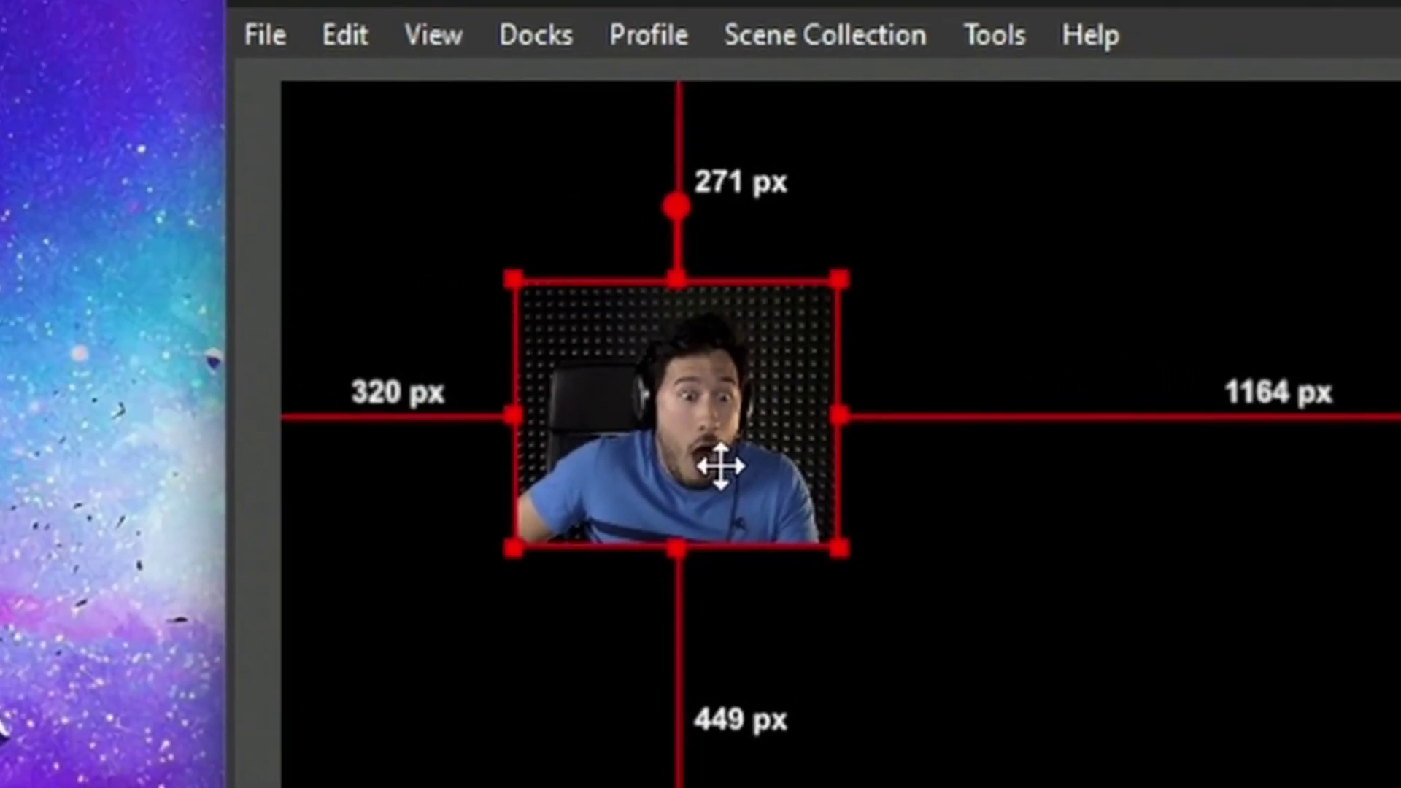
pyautogui.moveTo(471, 250); pyautogui.dragTo(391, 182)
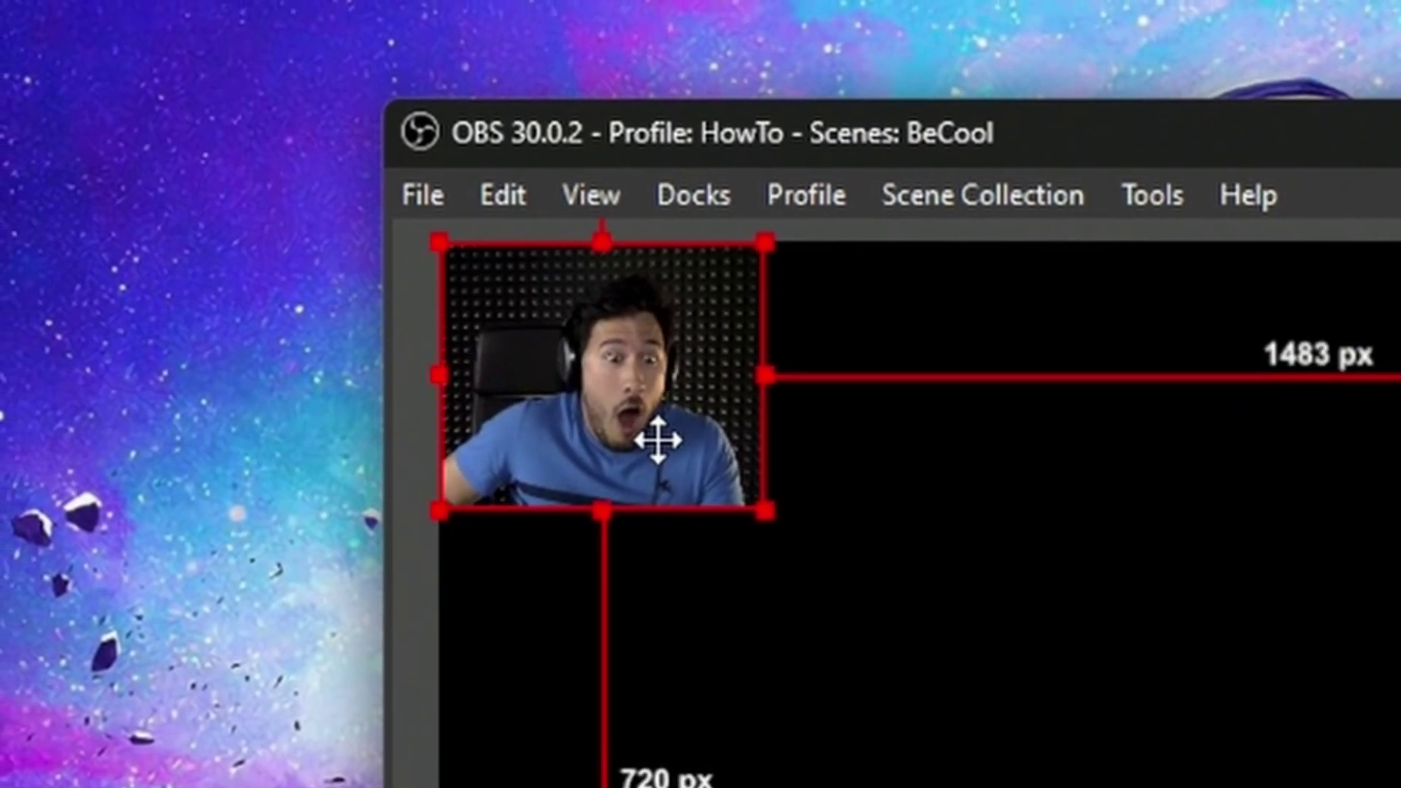
pyautogui.click(677, 482)
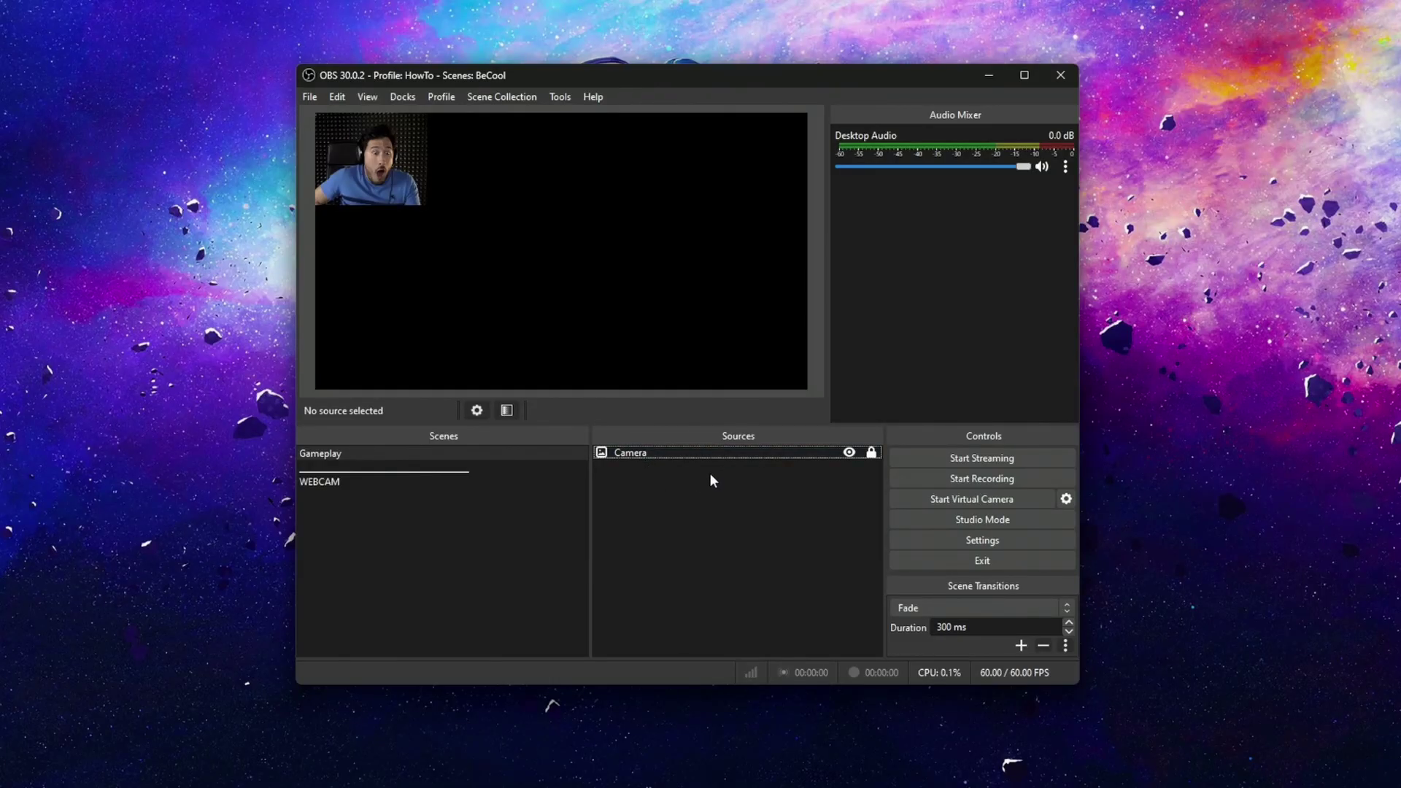
# Step: Open the Camera source's filters and the list of available filters
pyautogui.click(647, 452)
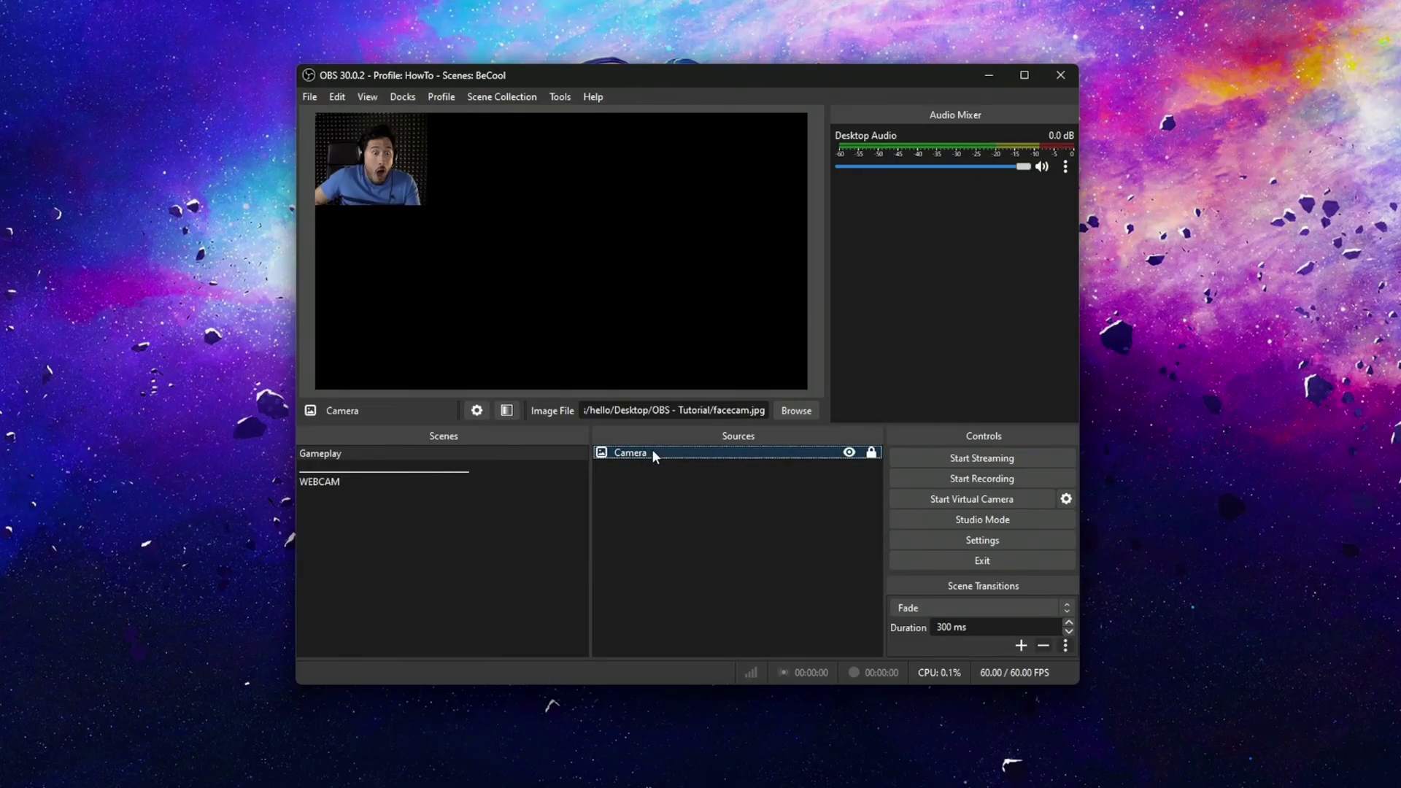
pyautogui.click(510, 411)
pyautogui.click(357, 647)
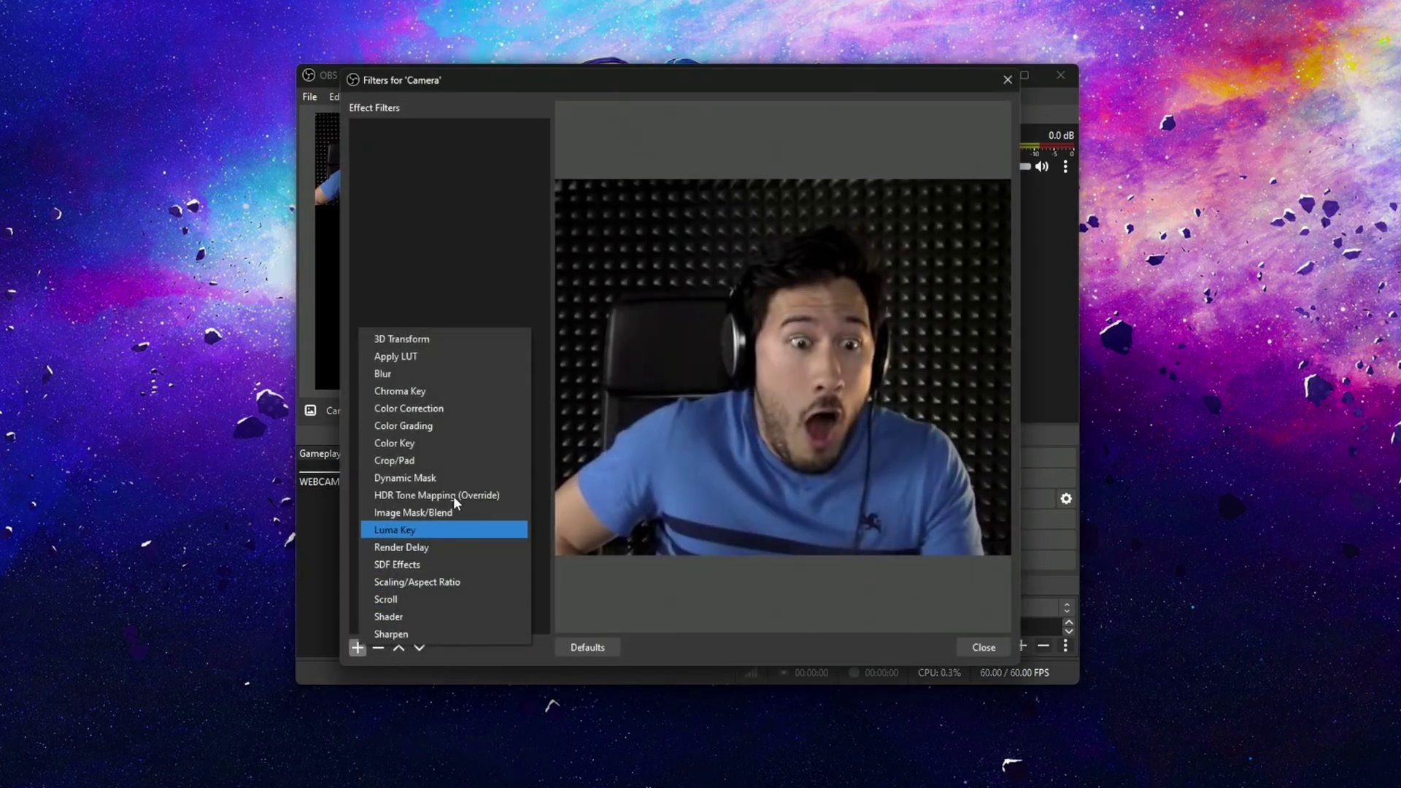
# Step: Add the existing Camera image source to Just Chatting and resize it from its corner
pyautogui.rightClick(626, 460)
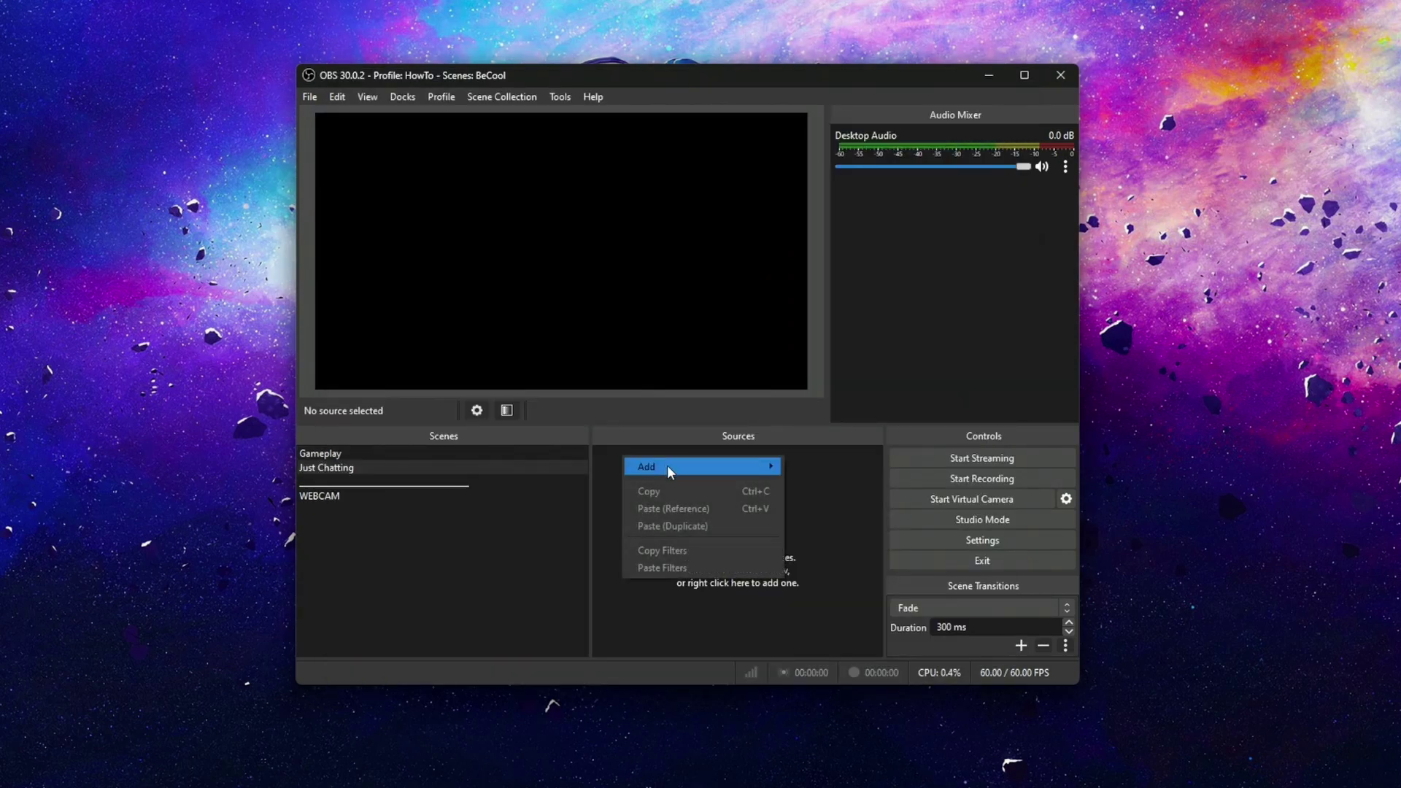
pyautogui.moveTo(667, 466)
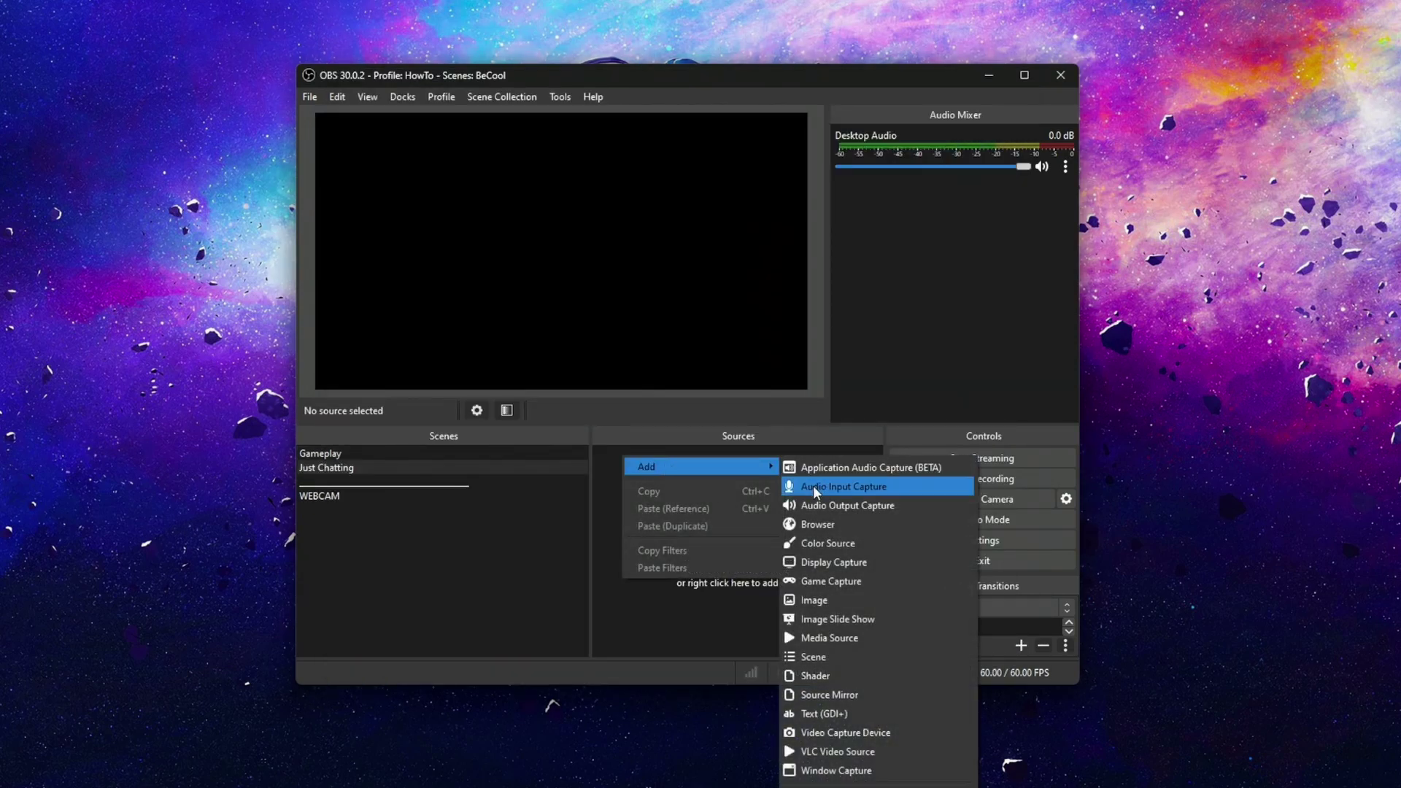
pyautogui.click(814, 600)
pyautogui.click(565, 315)
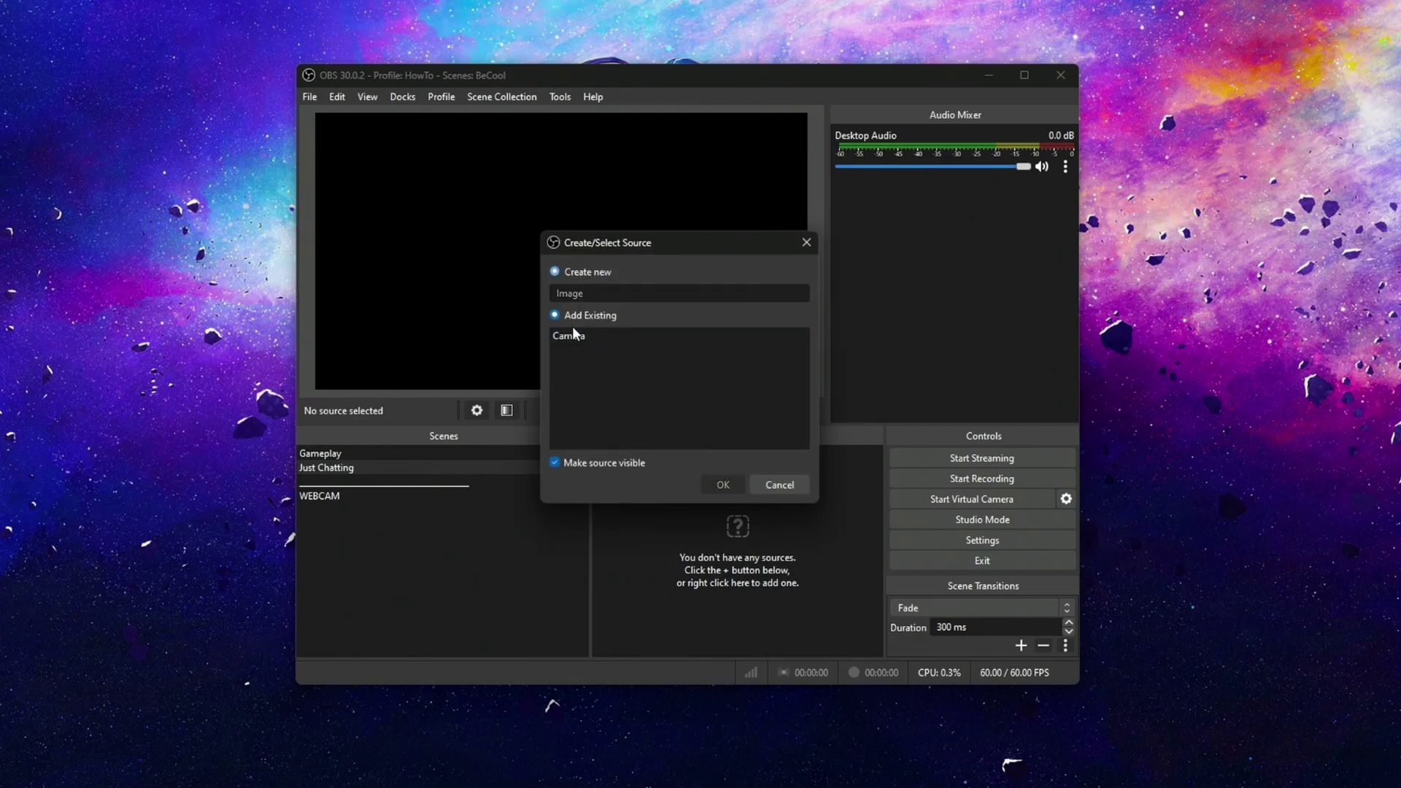
pyautogui.doubleClick(574, 334)
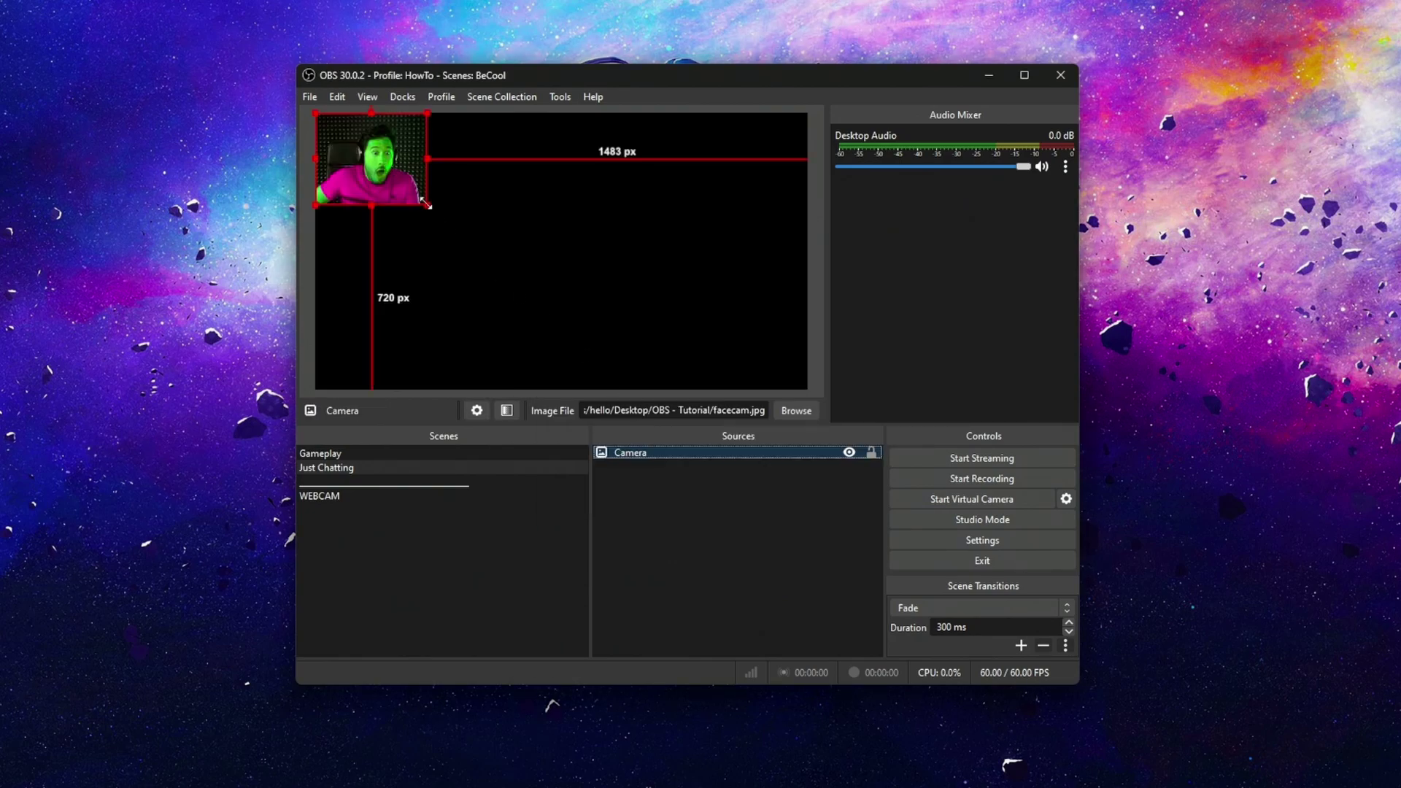
pyautogui.moveTo(427, 205); pyautogui.dragTo(516, 281)
pyautogui.hotkey('ctrl', 'd')
pyautogui.click(676, 545)
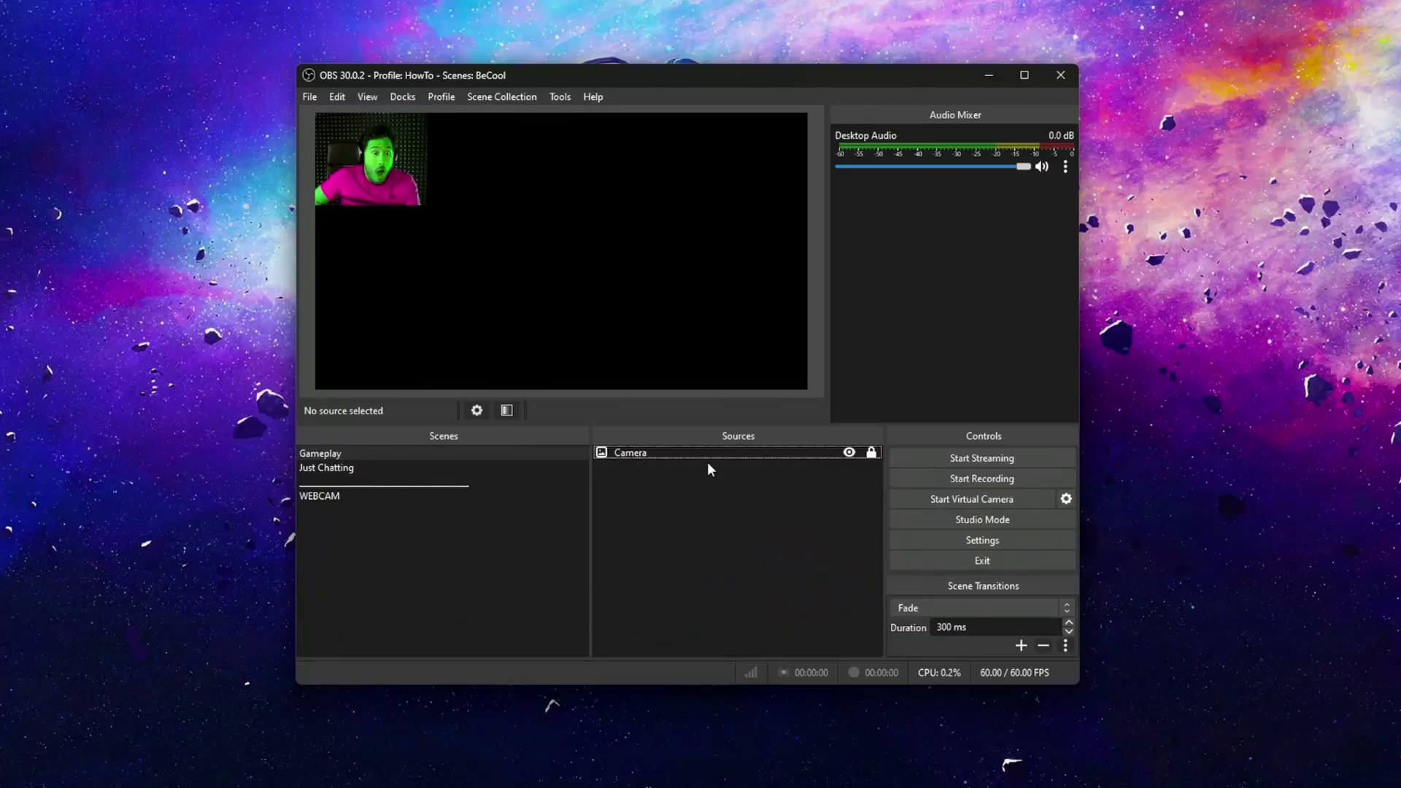
# Step: Remove the Color Correction filter from the Camera source
pyautogui.click(642, 453)
pyautogui.click(503, 413)
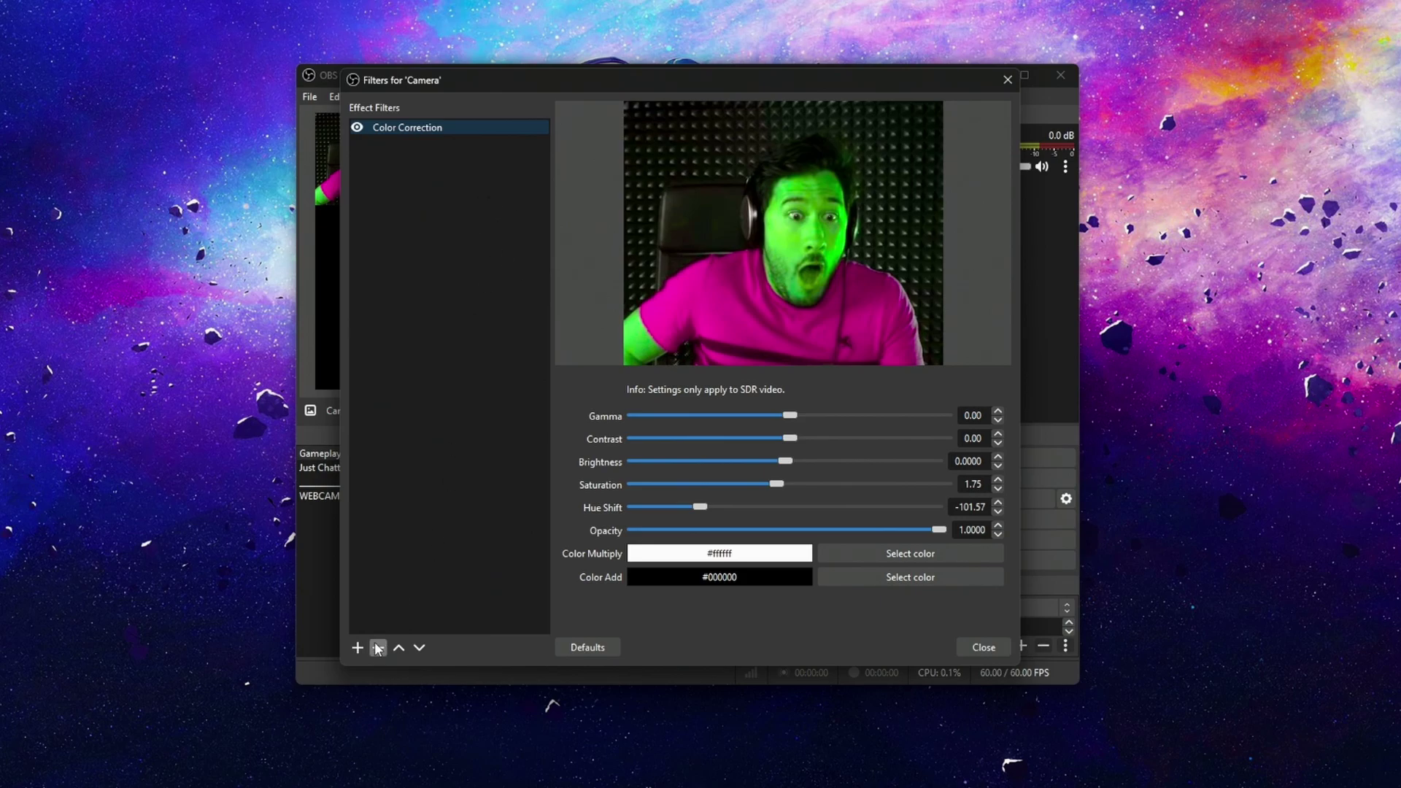
pyautogui.click(378, 647)
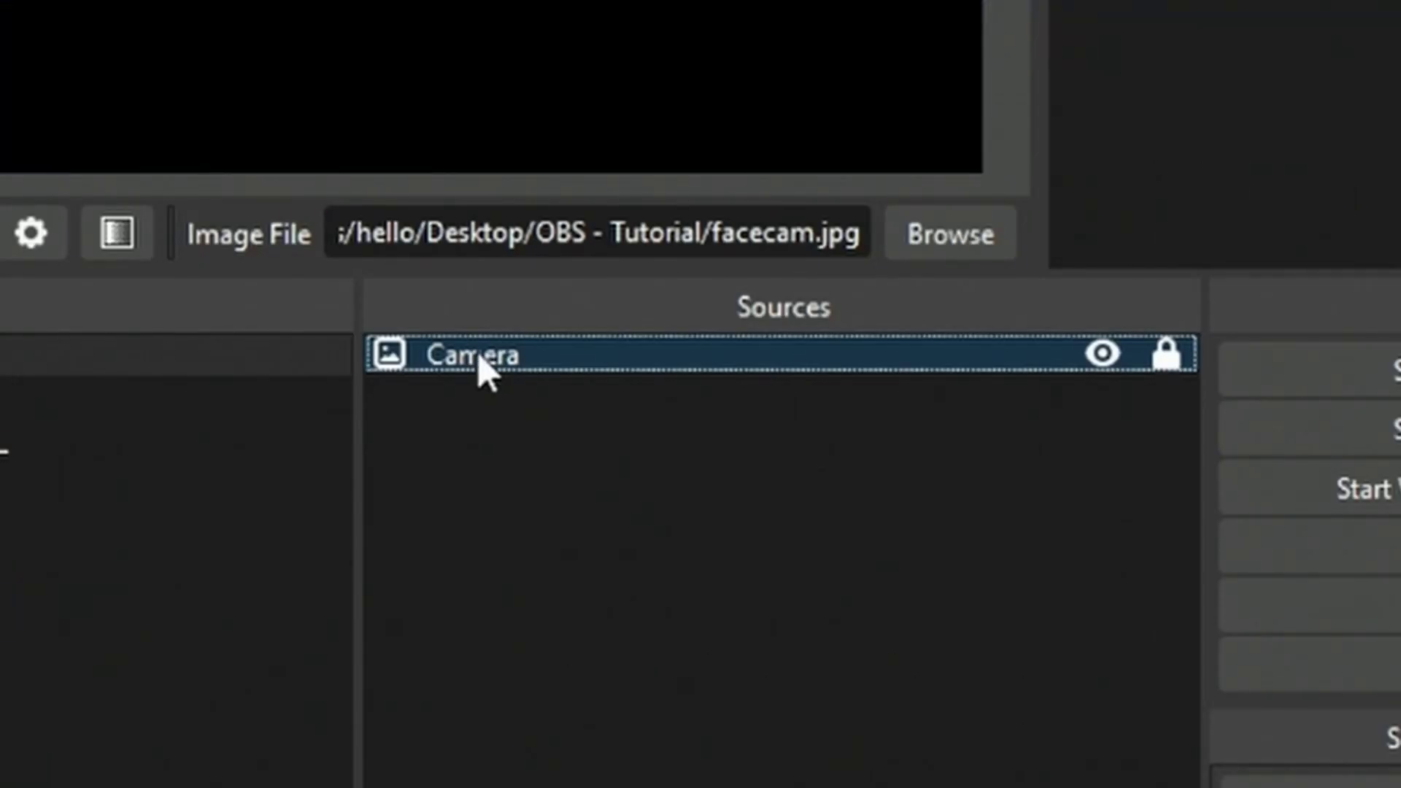
# Step: Finish naming the FX group and add a Barney image source
pyautogui.rightClick(475, 355)
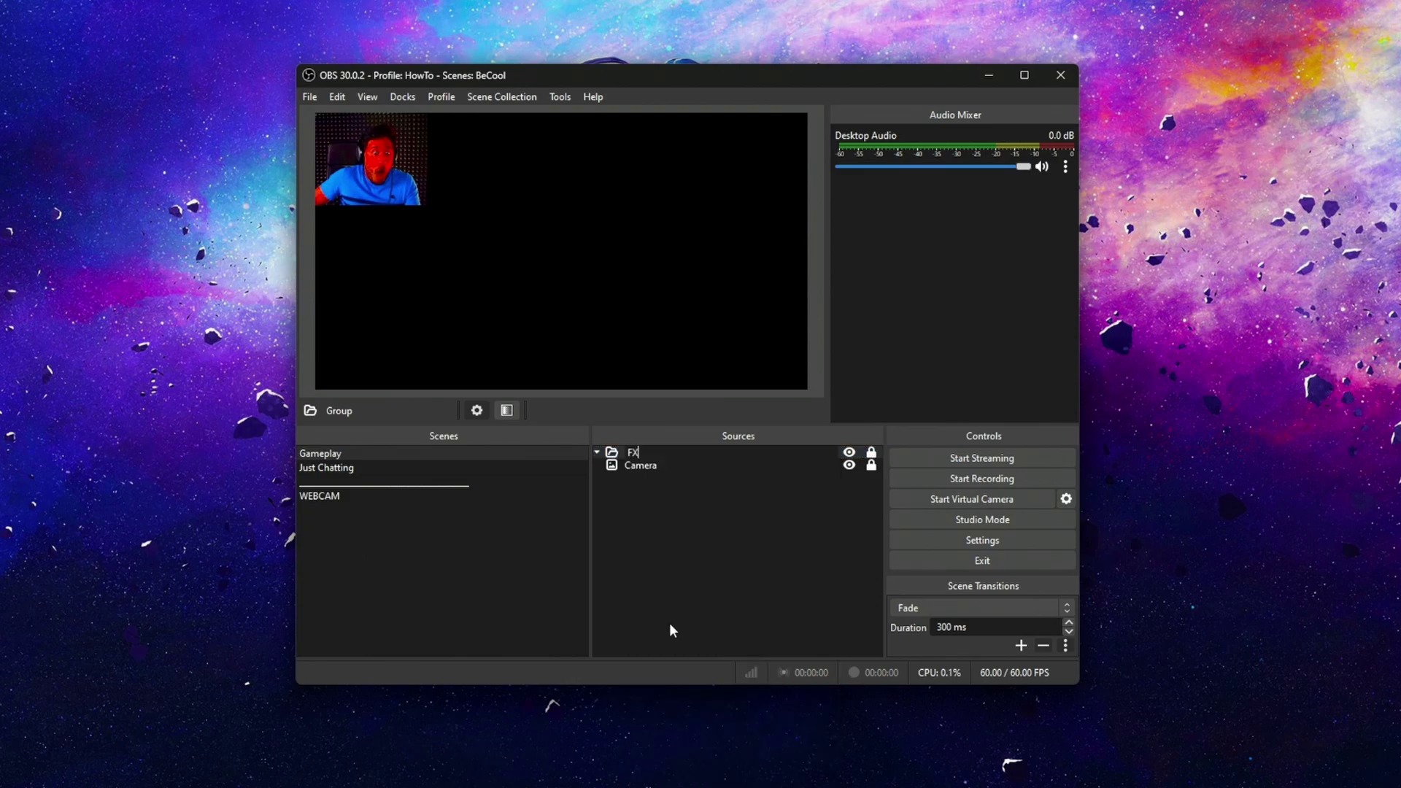
pyautogui.click(669, 624)
pyautogui.rightClick(652, 498)
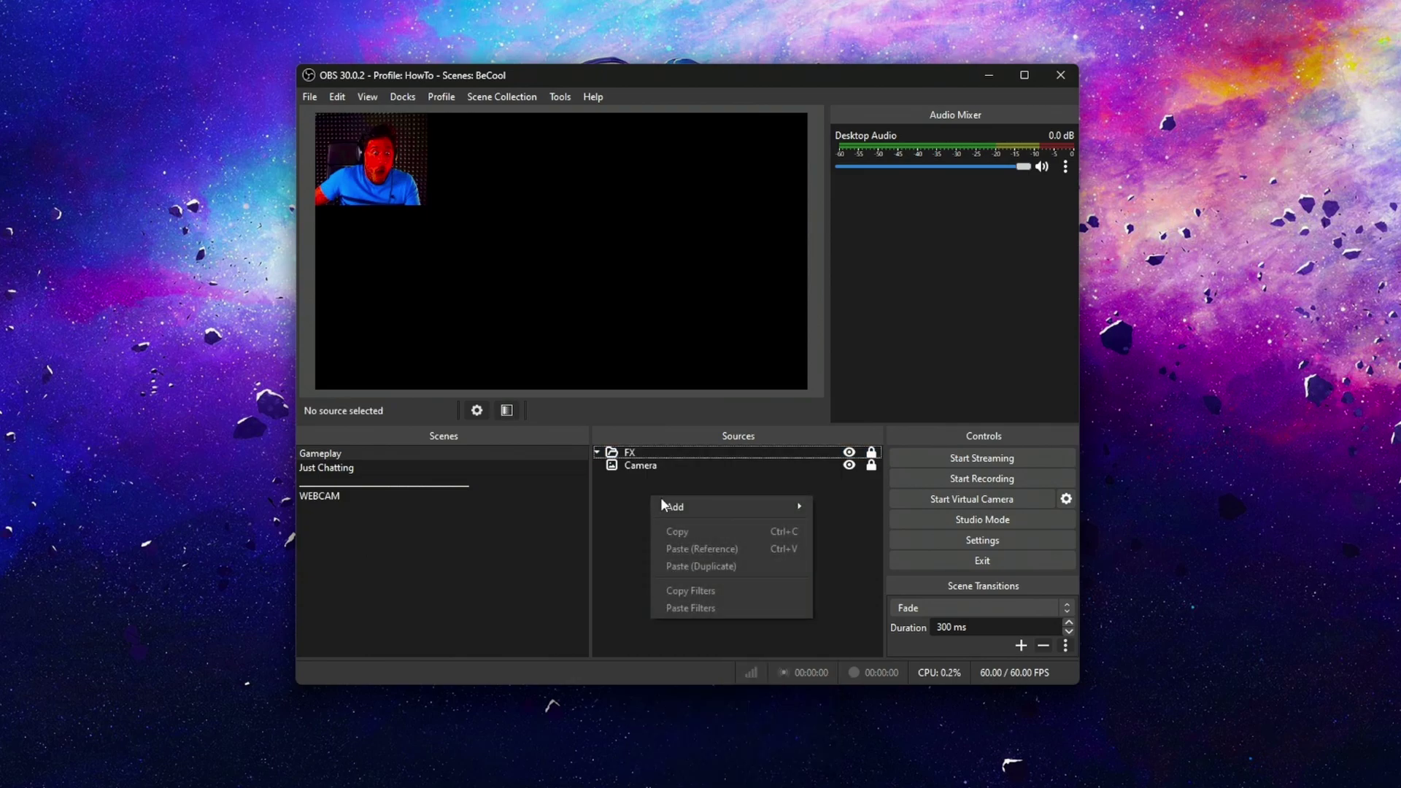
pyautogui.moveTo(730, 506)
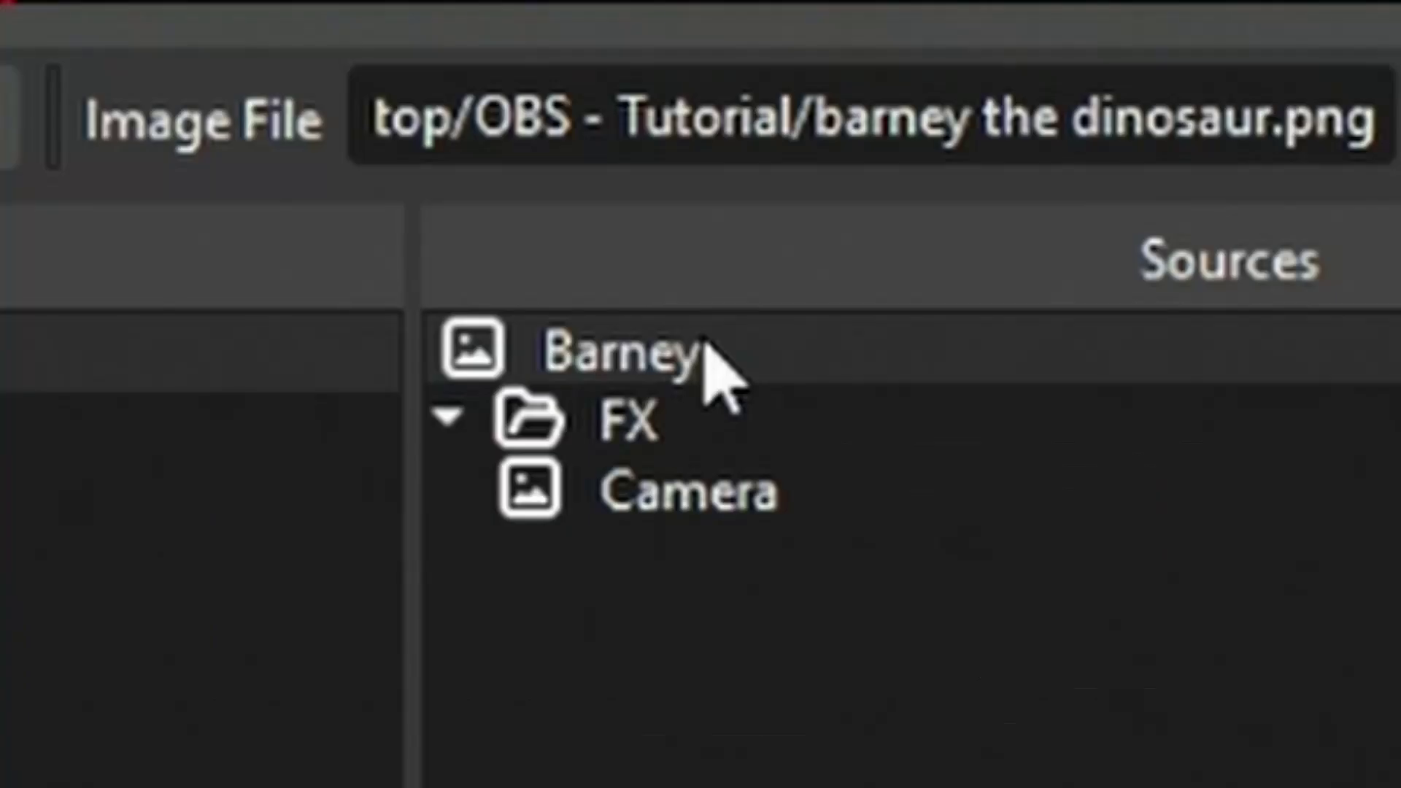
# Step: Move Barney into the FX group, hue-shift it from purple to teal (~162), then show Just Chatting
pyautogui.moveTo(647, 457)
pyautogui.mouseDown()
pyautogui.moveTo(661, 459)
pyautogui.moveTo(650, 466)
pyautogui.mouseUp()
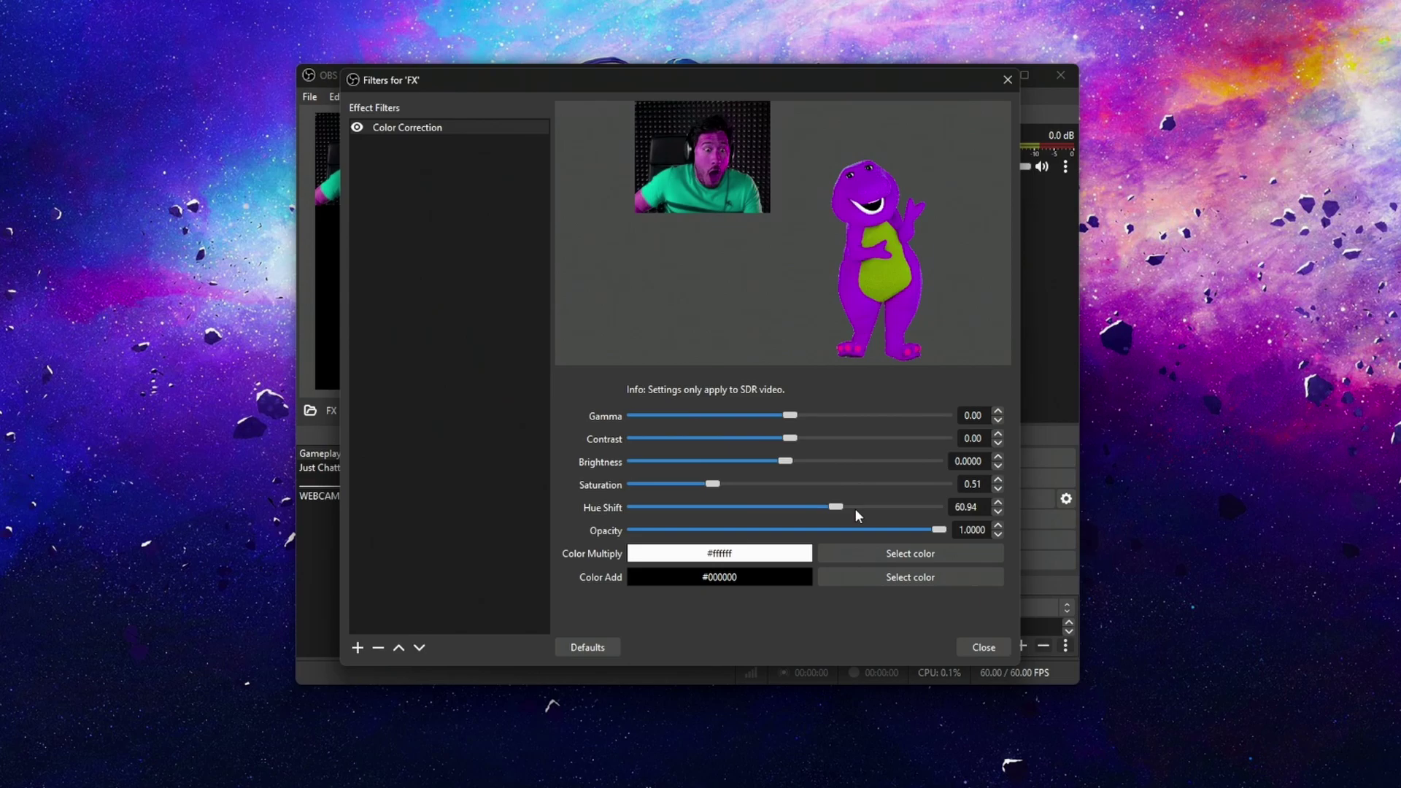
pyautogui.moveTo(856, 512); pyautogui.dragTo(918, 516)
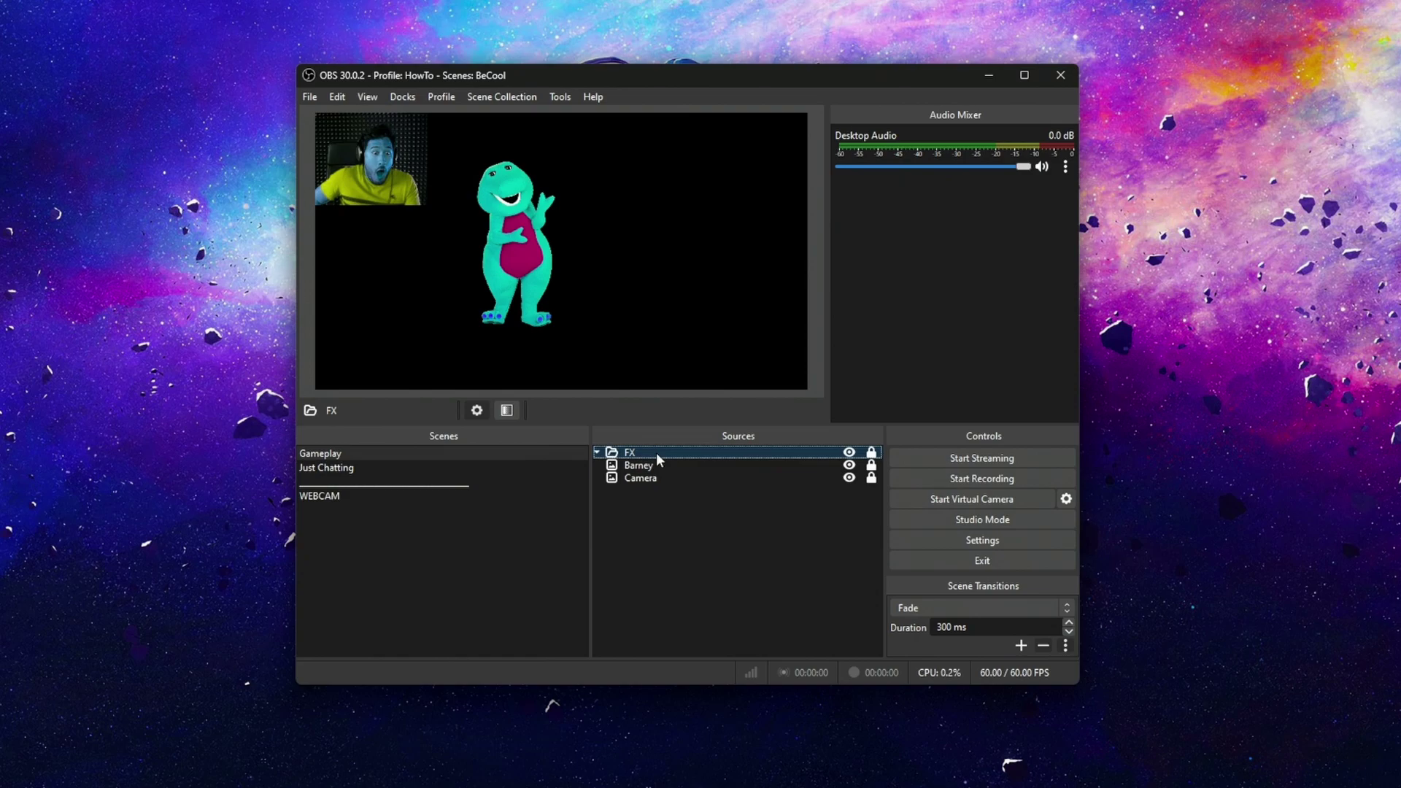
pyautogui.click(352, 465)
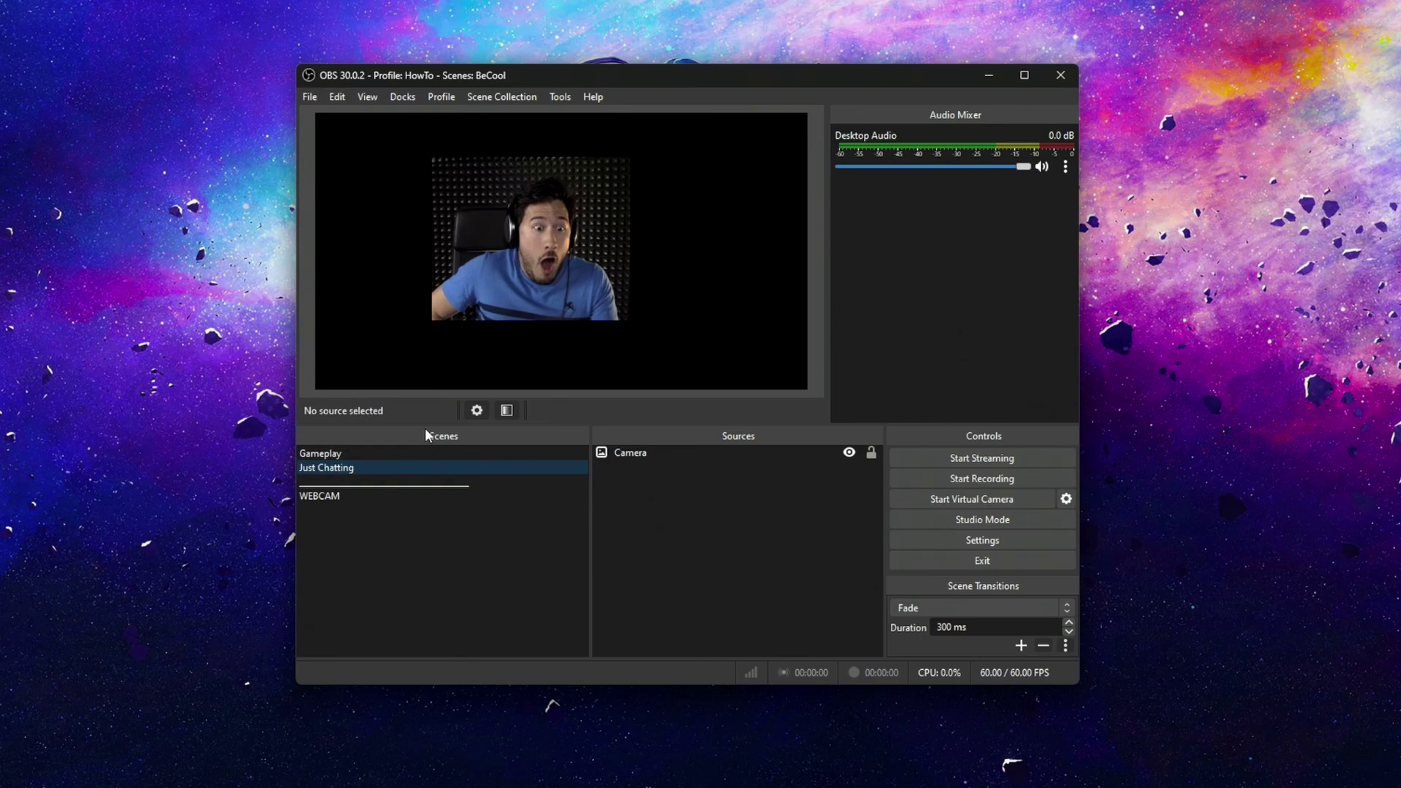
# Step: Toggle between Gameplay and Just Chatting, ending on Gameplay with the FX group selected
pyautogui.click(346, 456)
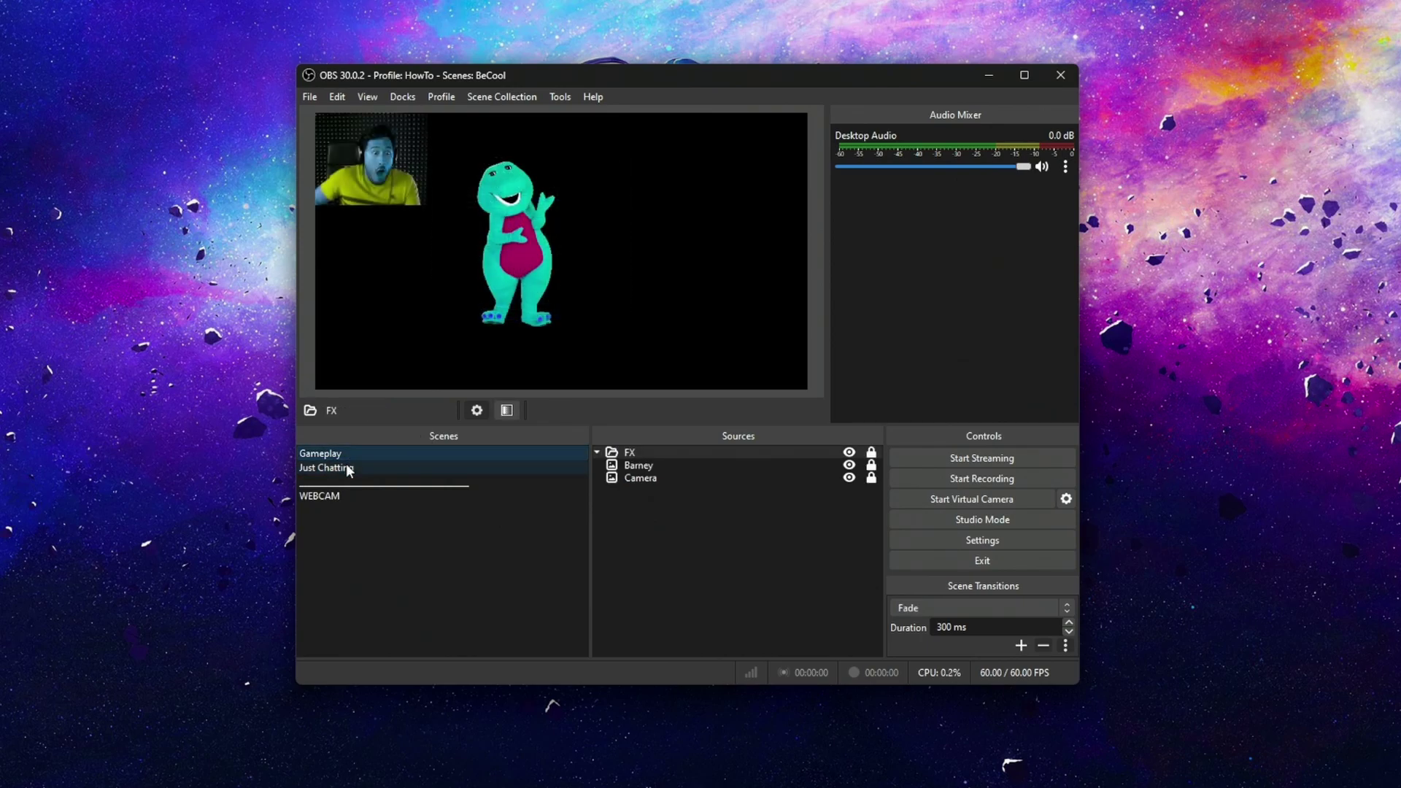
pyautogui.click(347, 470)
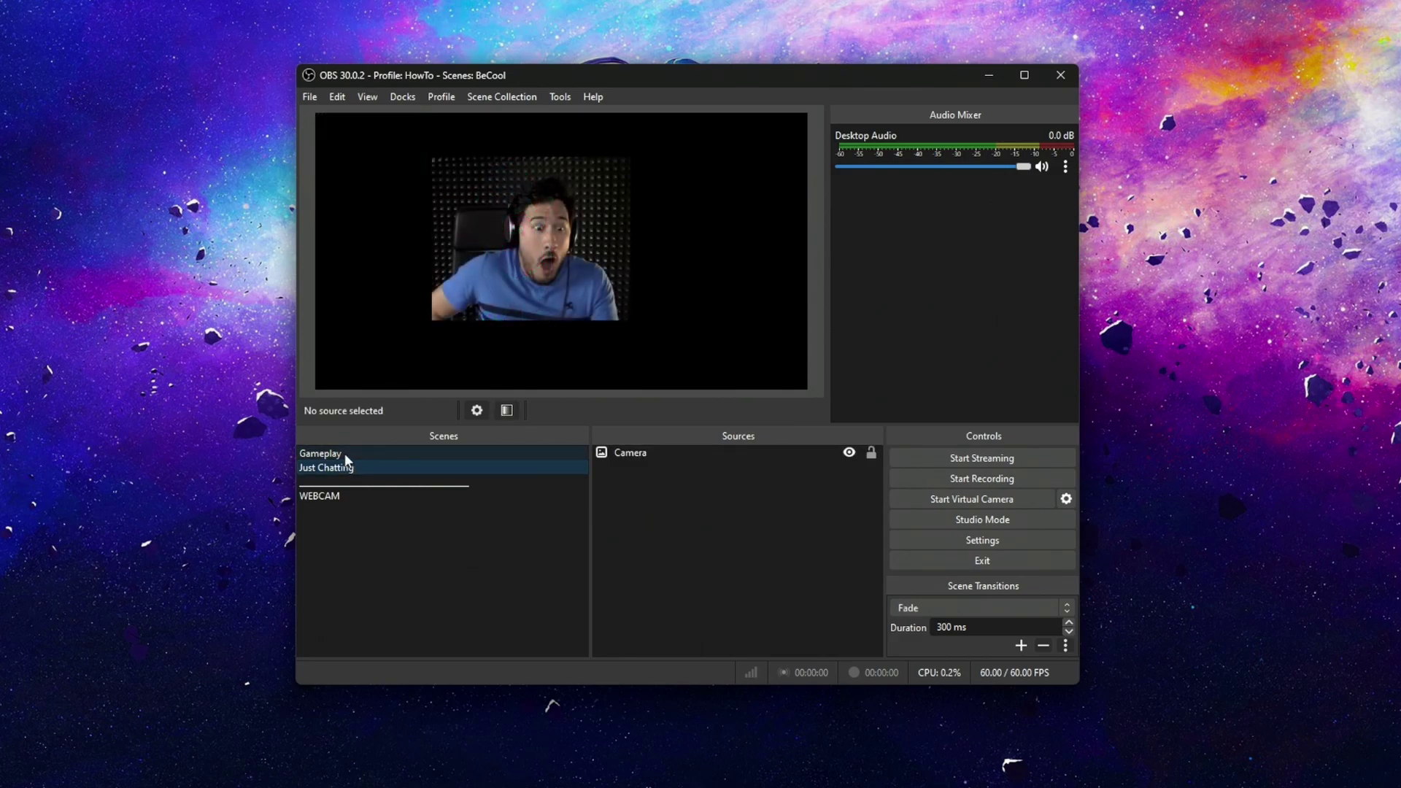
pyautogui.press('Up')
pyautogui.click(654, 454)
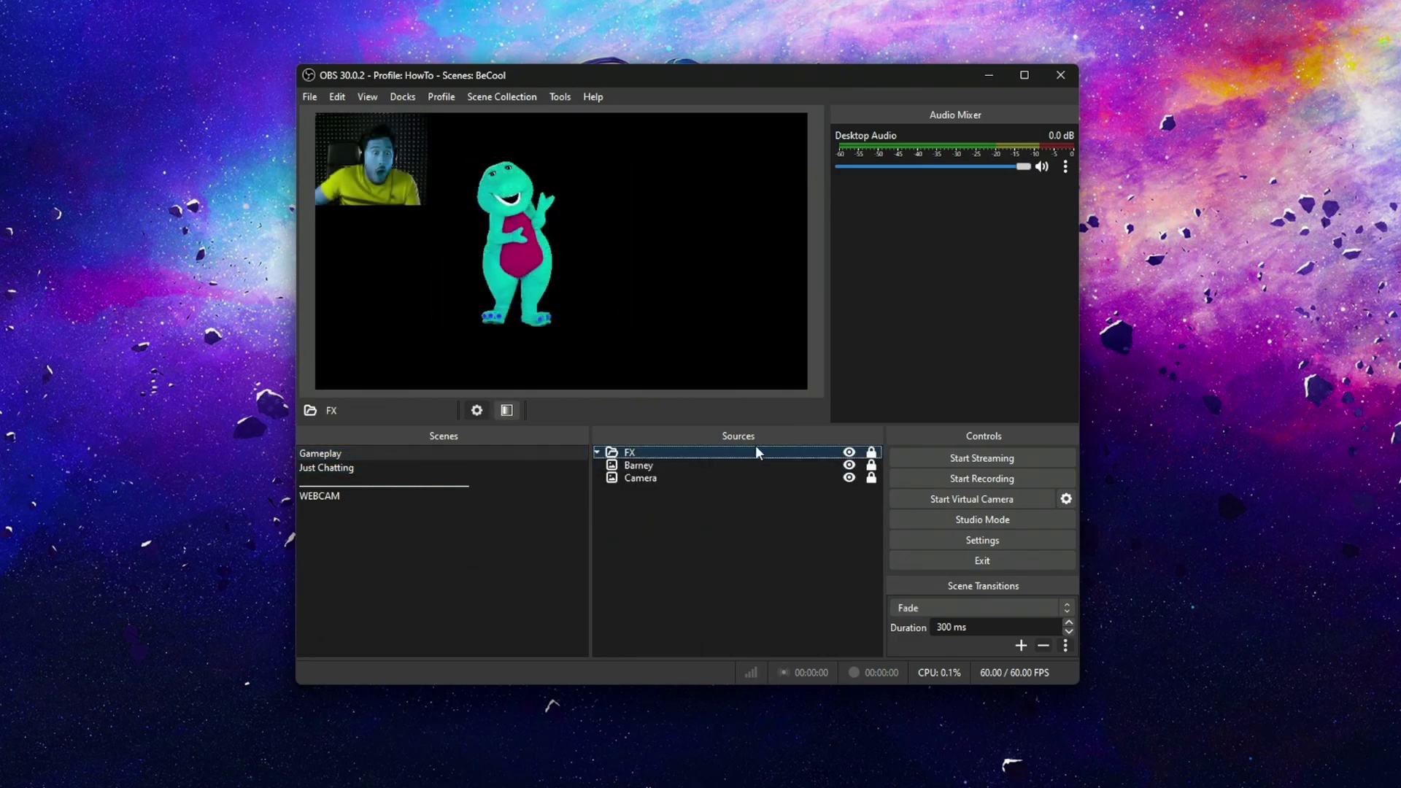
# Step: Review the scene entries in the Hotkeys settings, then close Settings
pyautogui.click(986, 546)
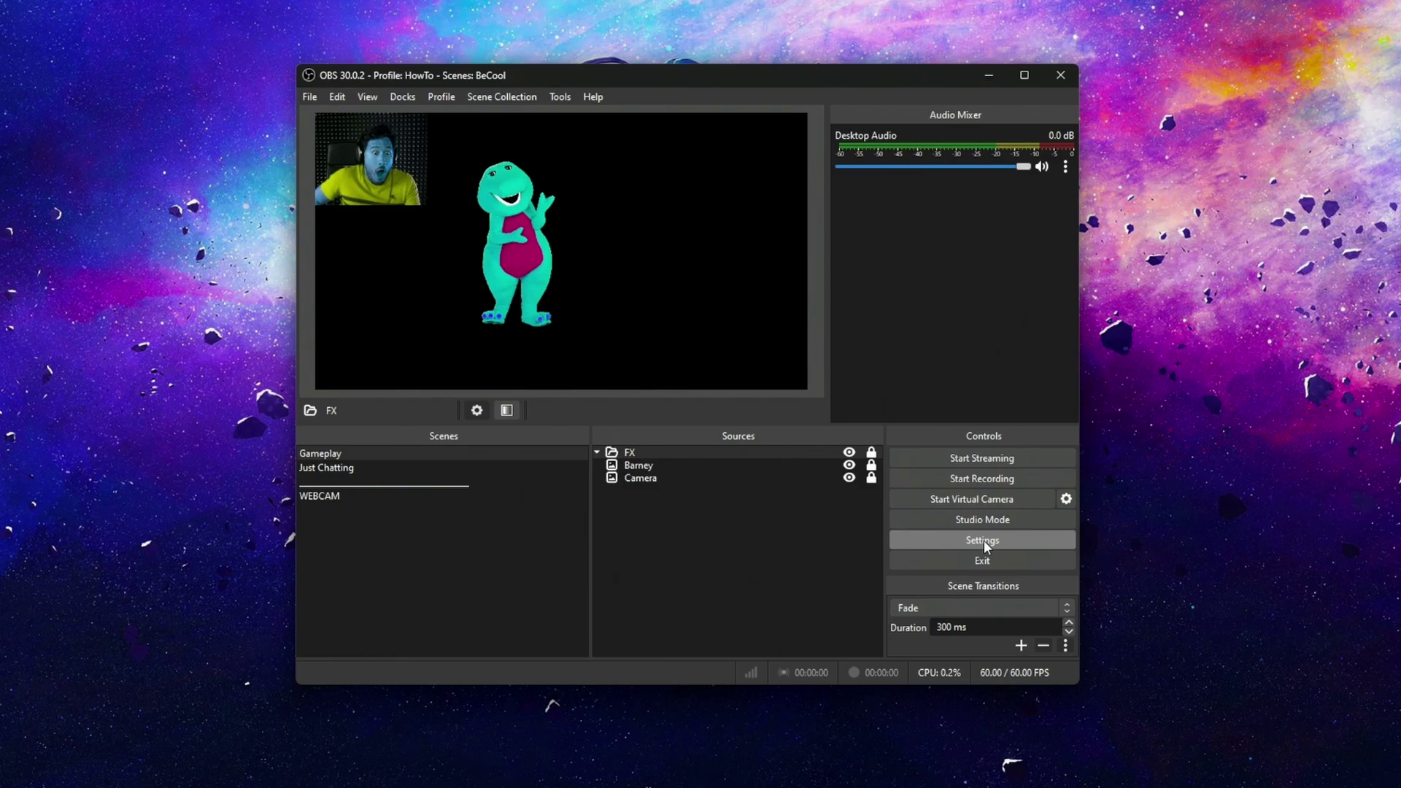
pyautogui.click(342, 240)
pyautogui.scroll(-10, 496, 444)
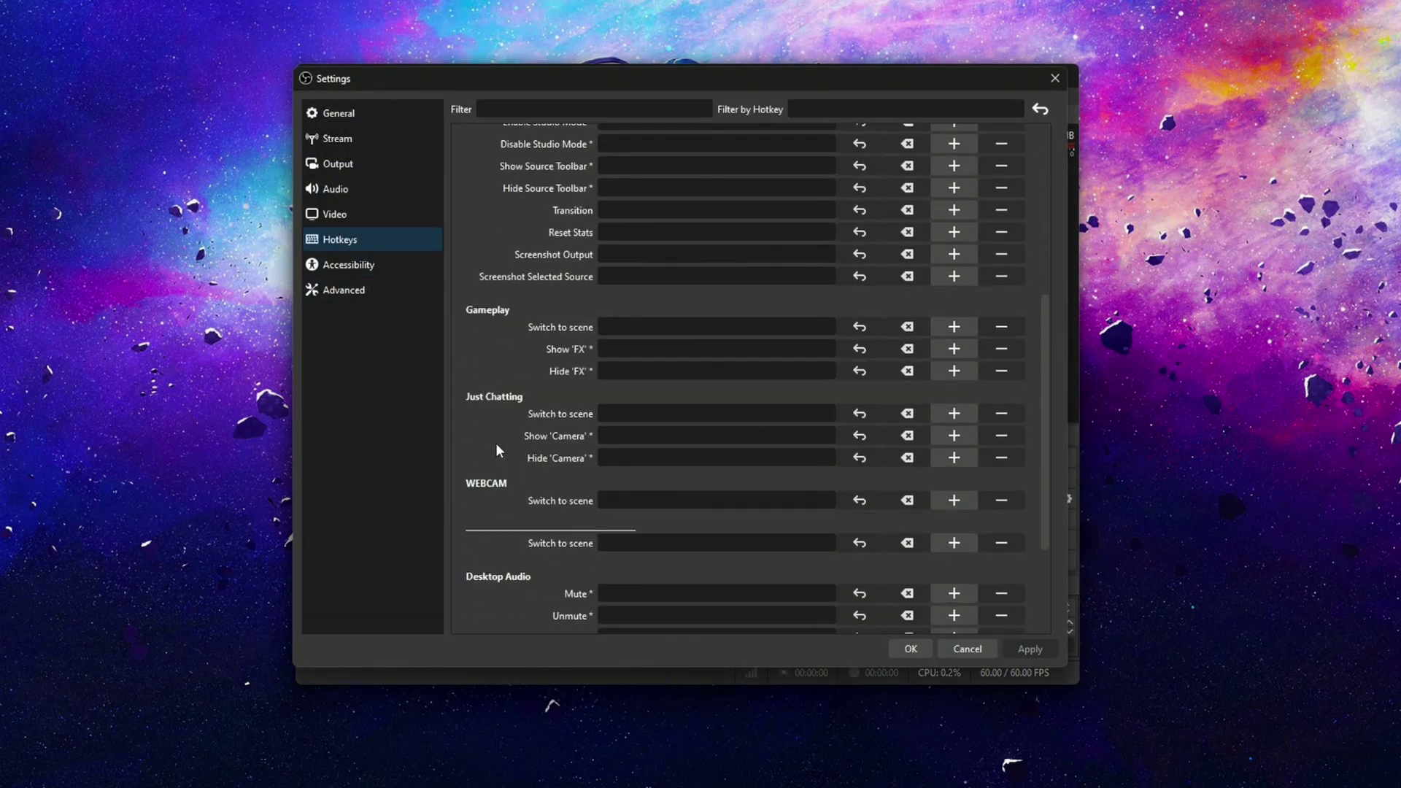
pyautogui.scroll(2, 496, 444)
pyautogui.press('Escape')
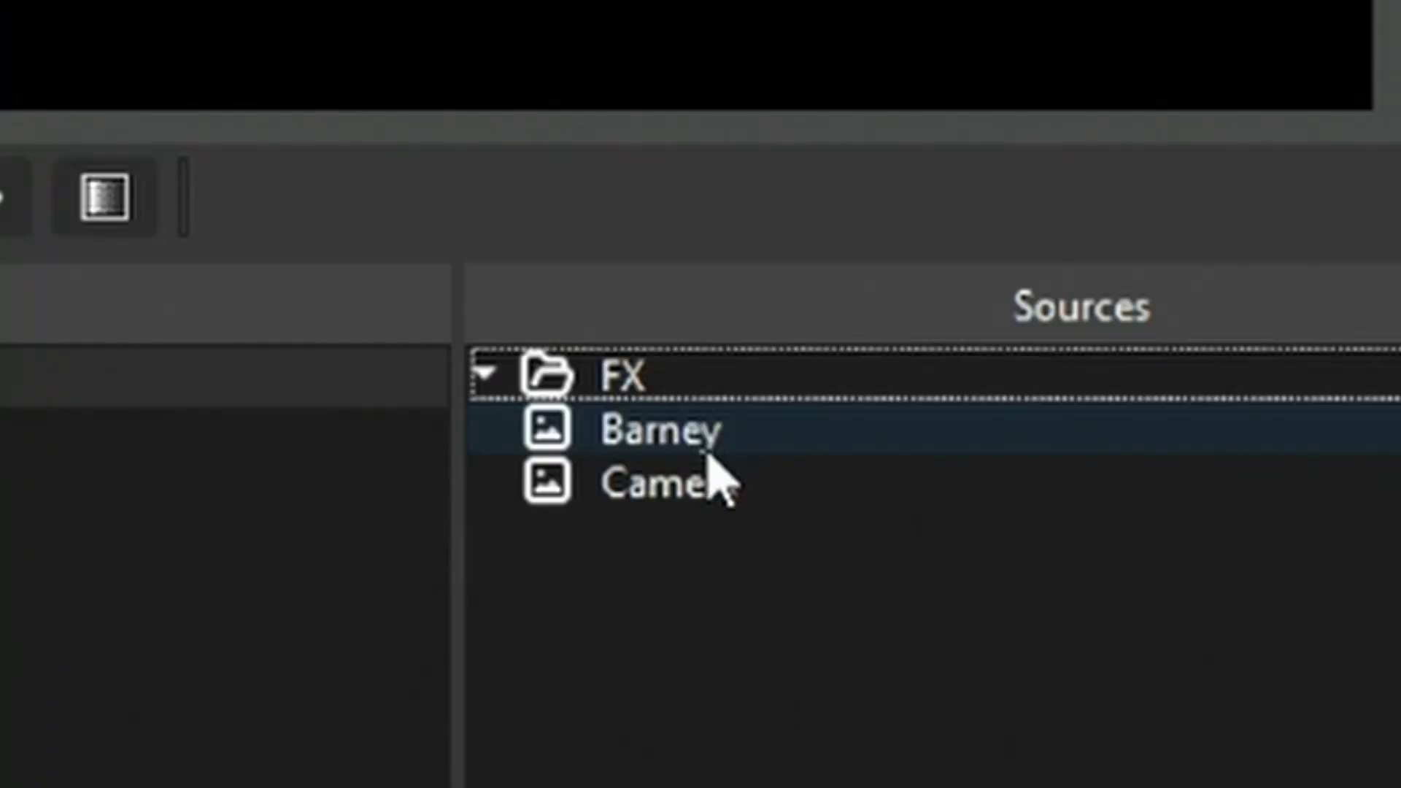
# Step: Select the Barney image, then the Camera source in the Sources list
pyautogui.click(649, 468)
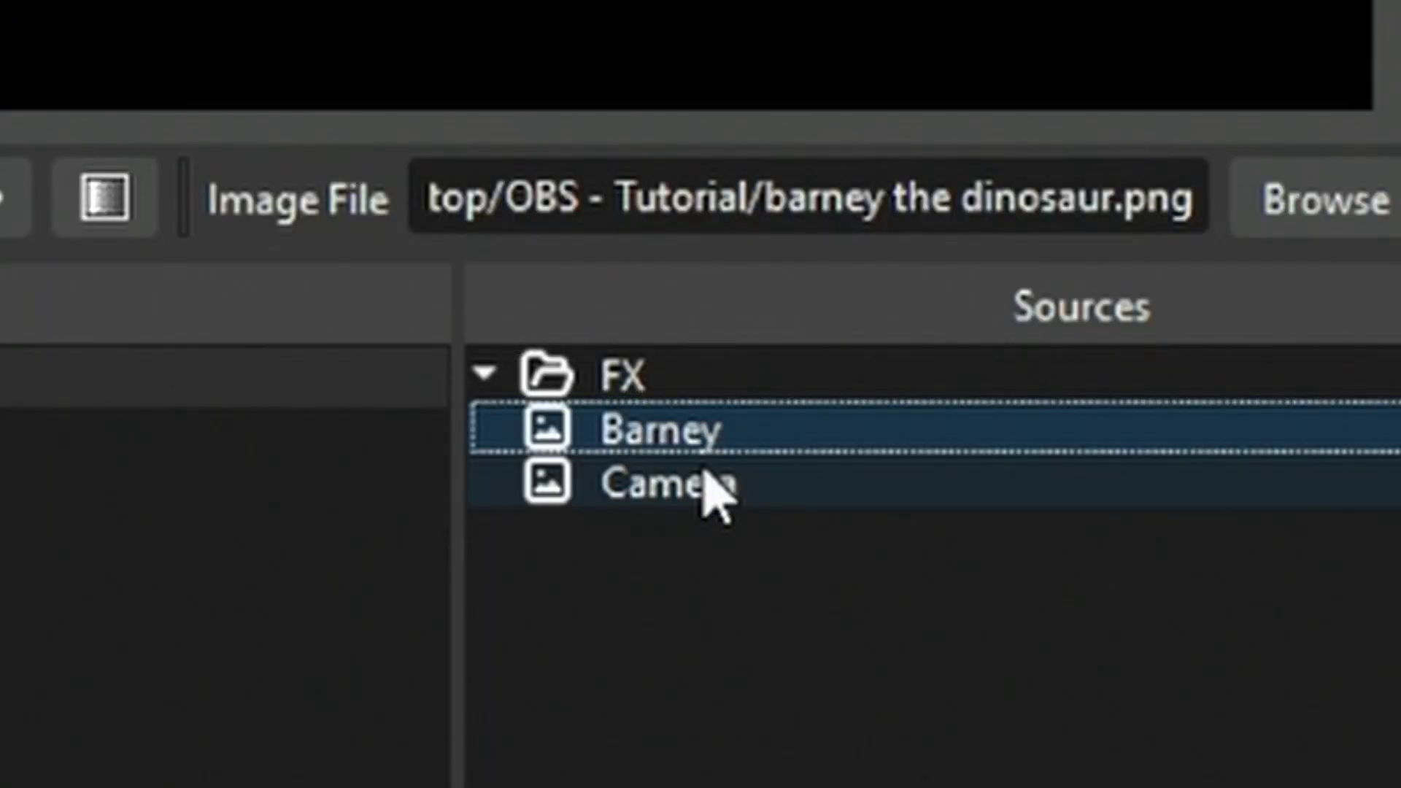
pyautogui.click(649, 477)
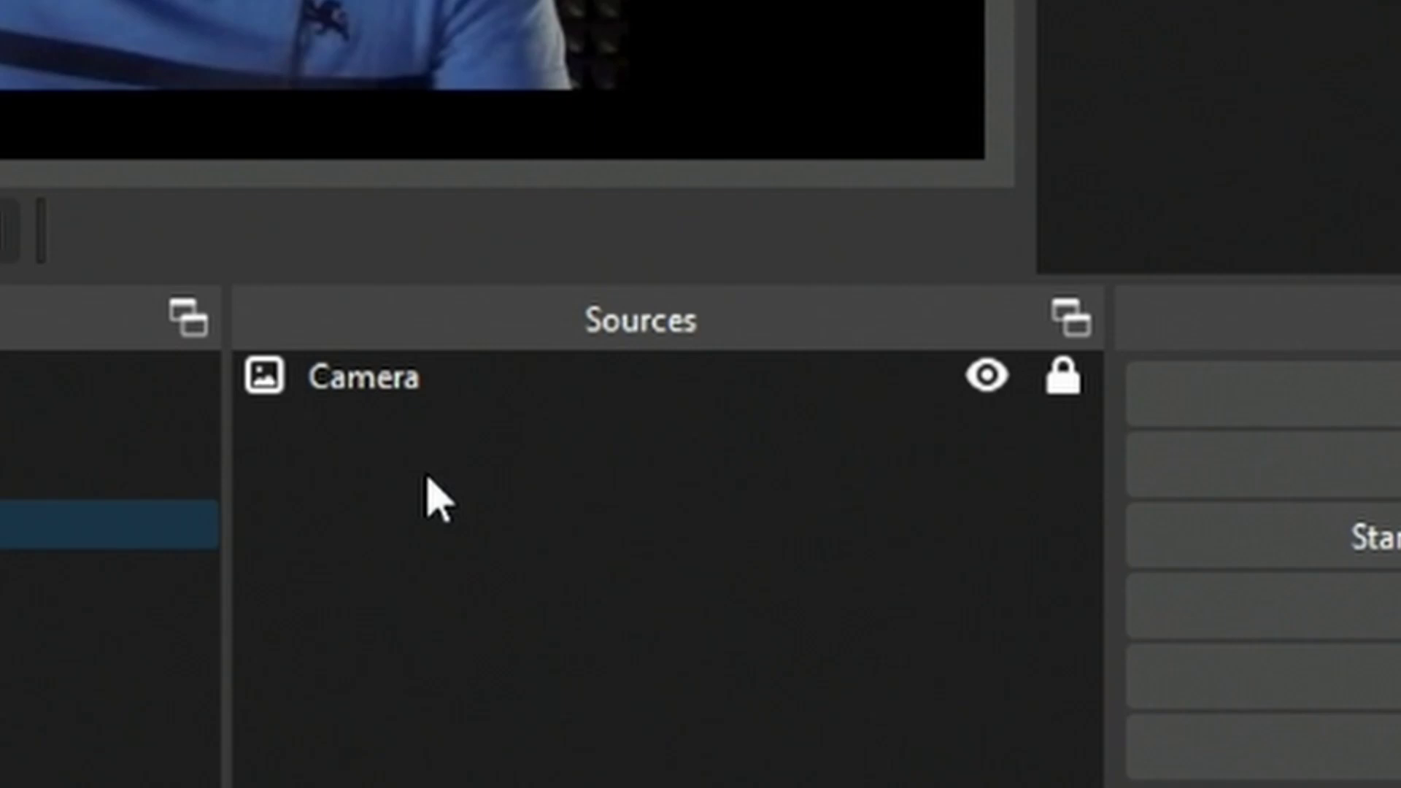
# Step: Give the Camera source a Swipe show transition with direction Right
pyautogui.click(366, 377)
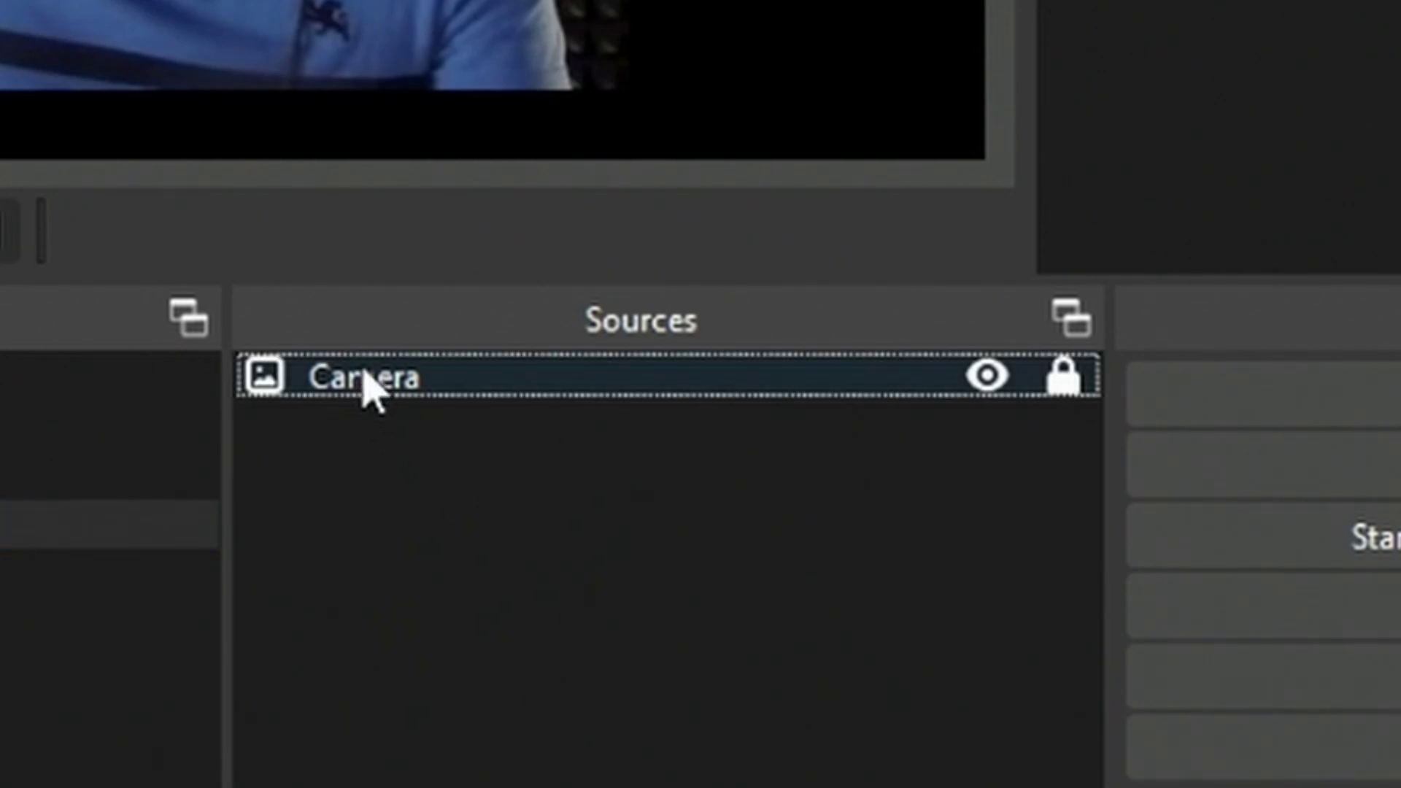
pyautogui.rightClick(751, 376)
pyautogui.moveTo(803, 212)
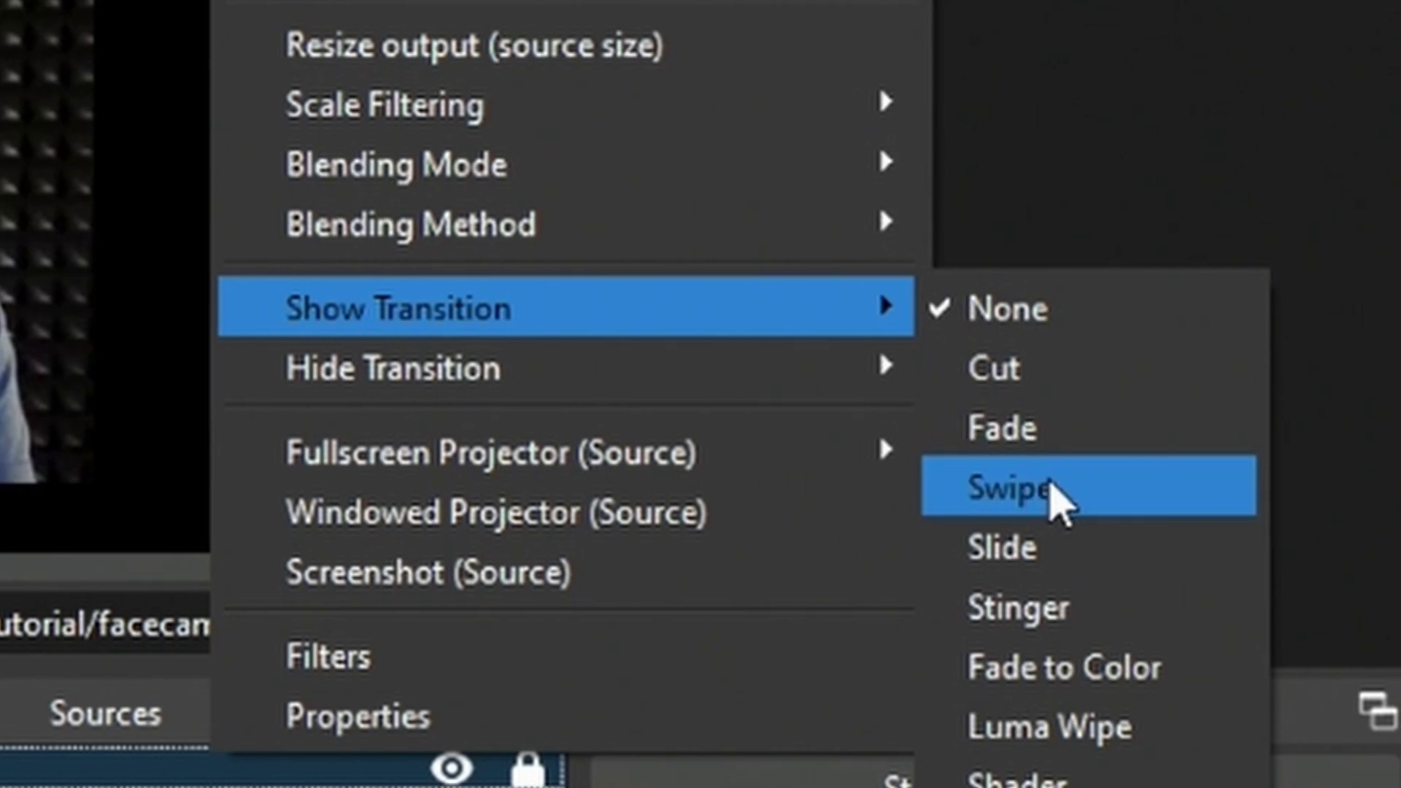
pyautogui.click(1051, 500)
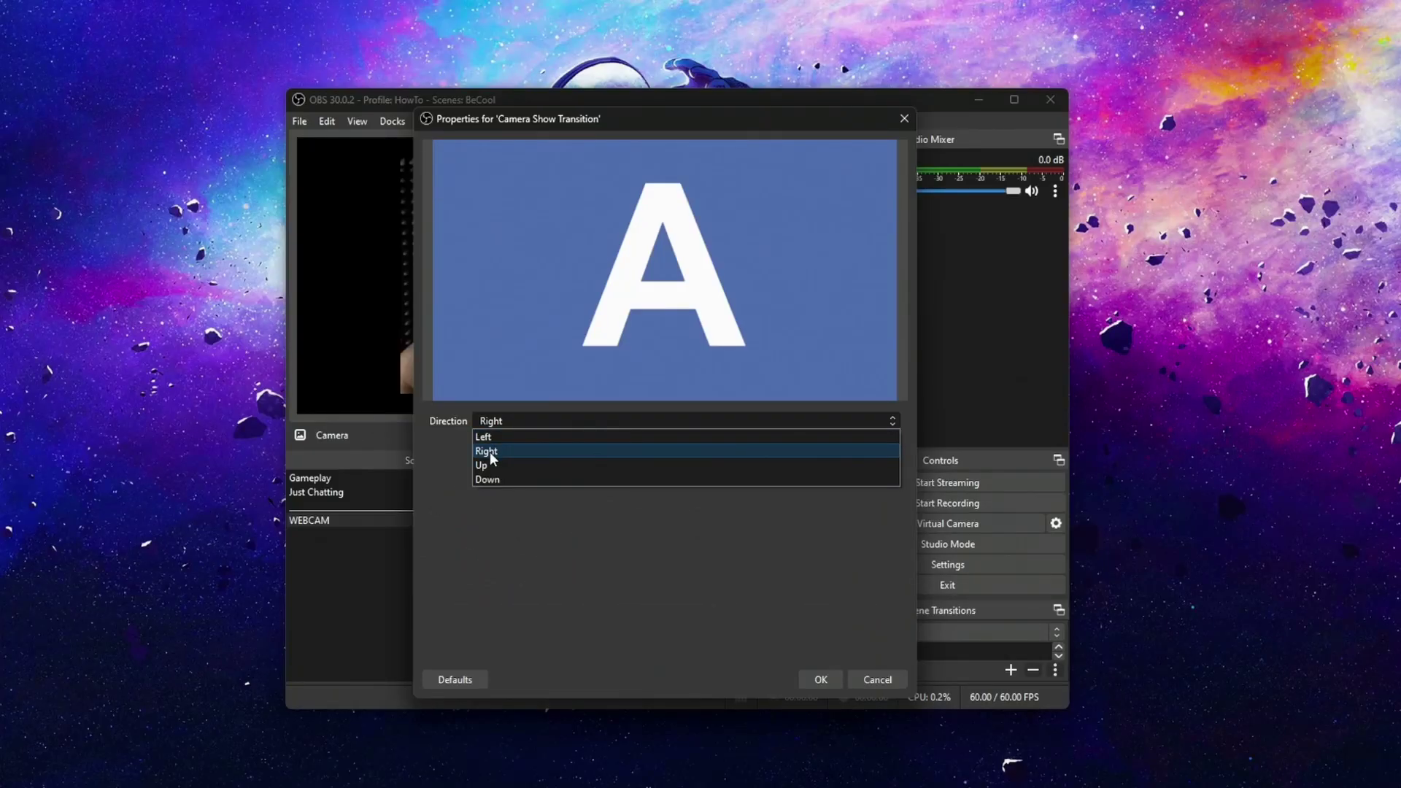
pyautogui.click(490, 453)
pyautogui.click(498, 445)
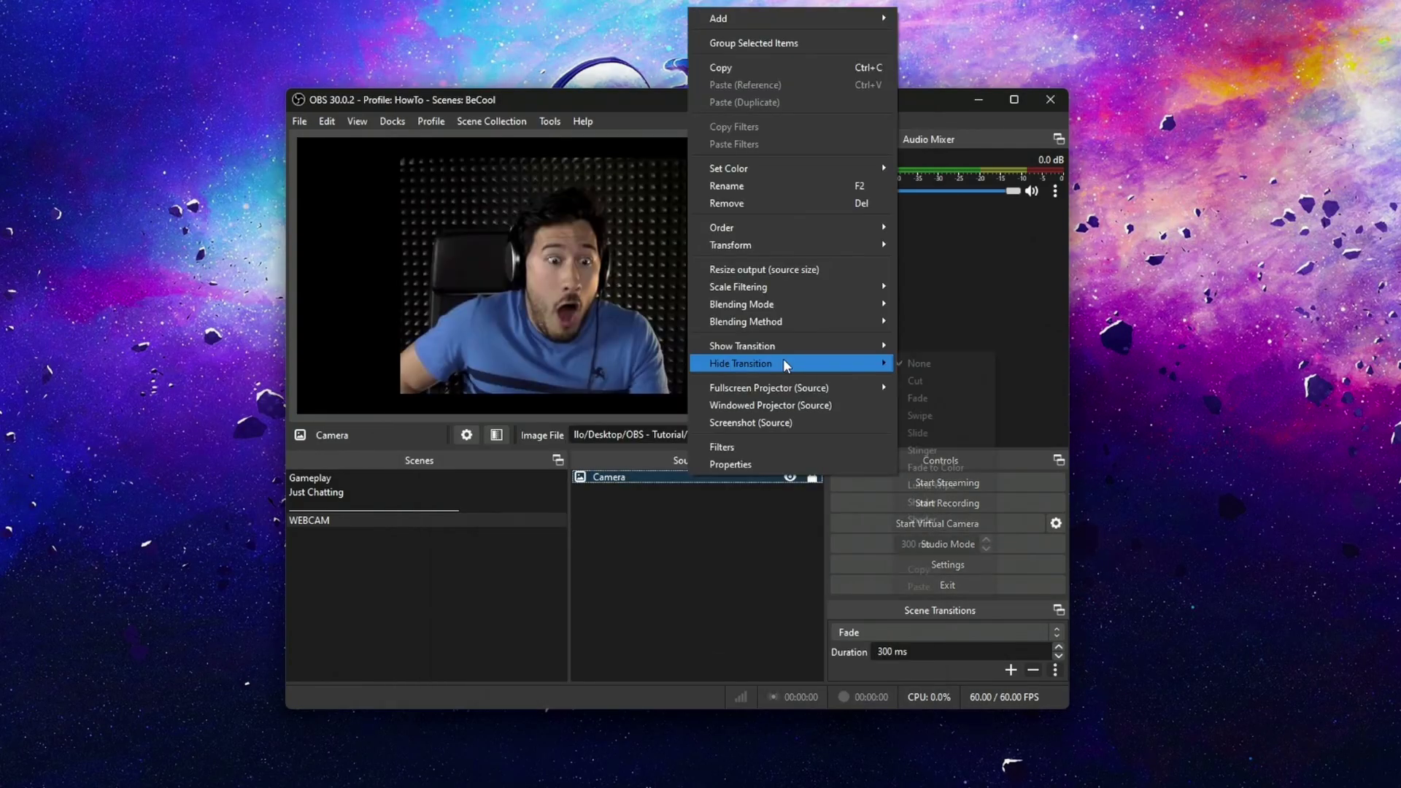
# Step: Give the Camera source a Slide hide transition with direction Left
pyautogui.moveTo(805, 365)
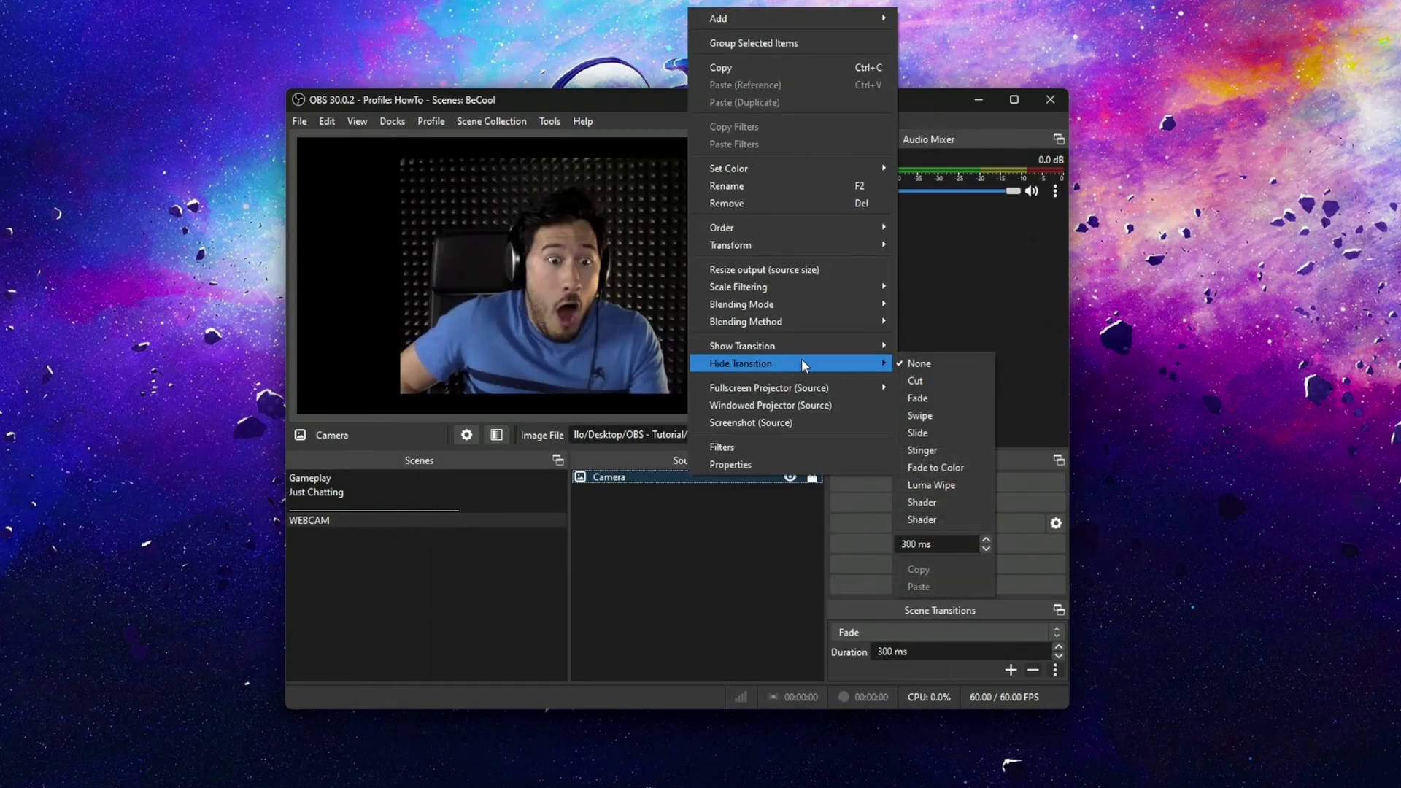
pyautogui.click(917, 433)
pyautogui.click(624, 416)
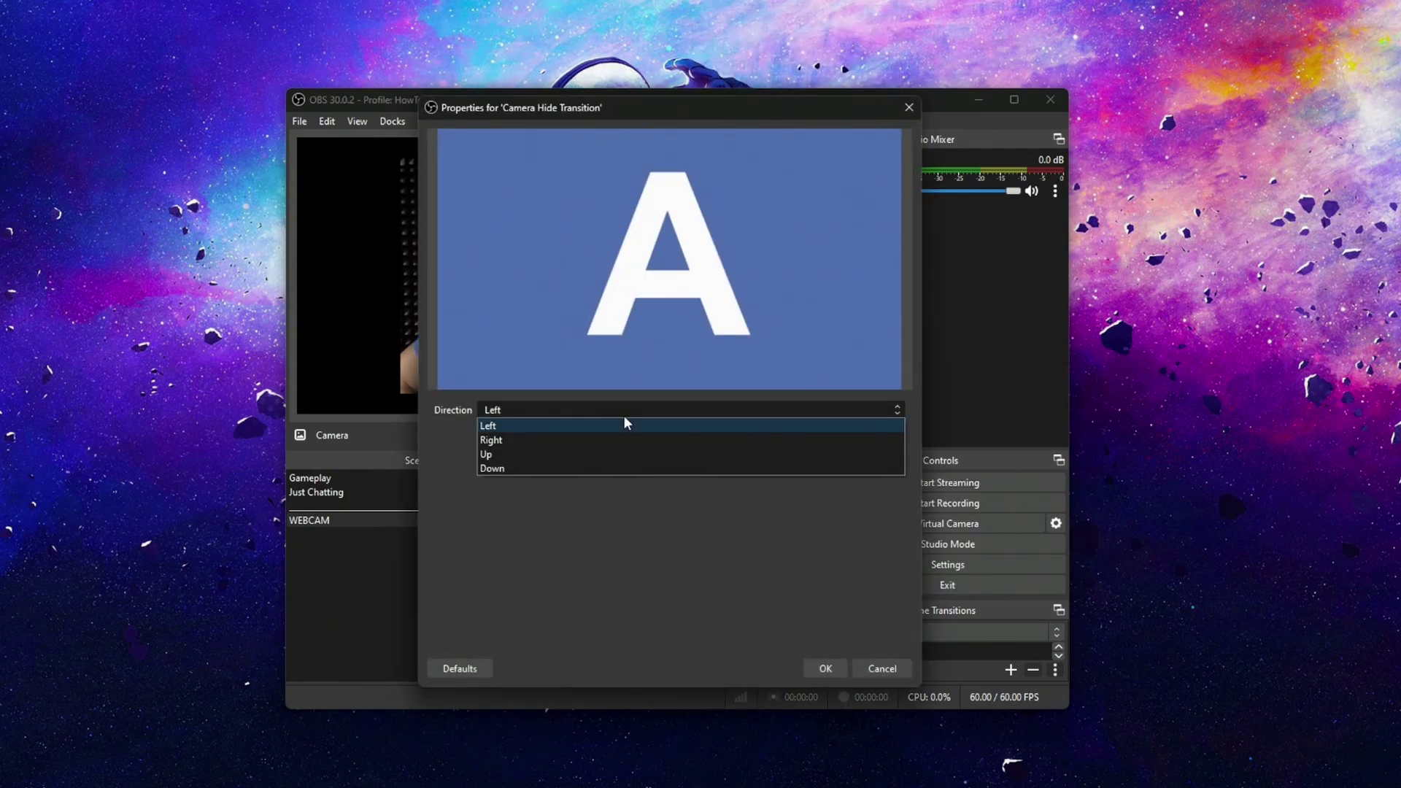
pyautogui.click(624, 415)
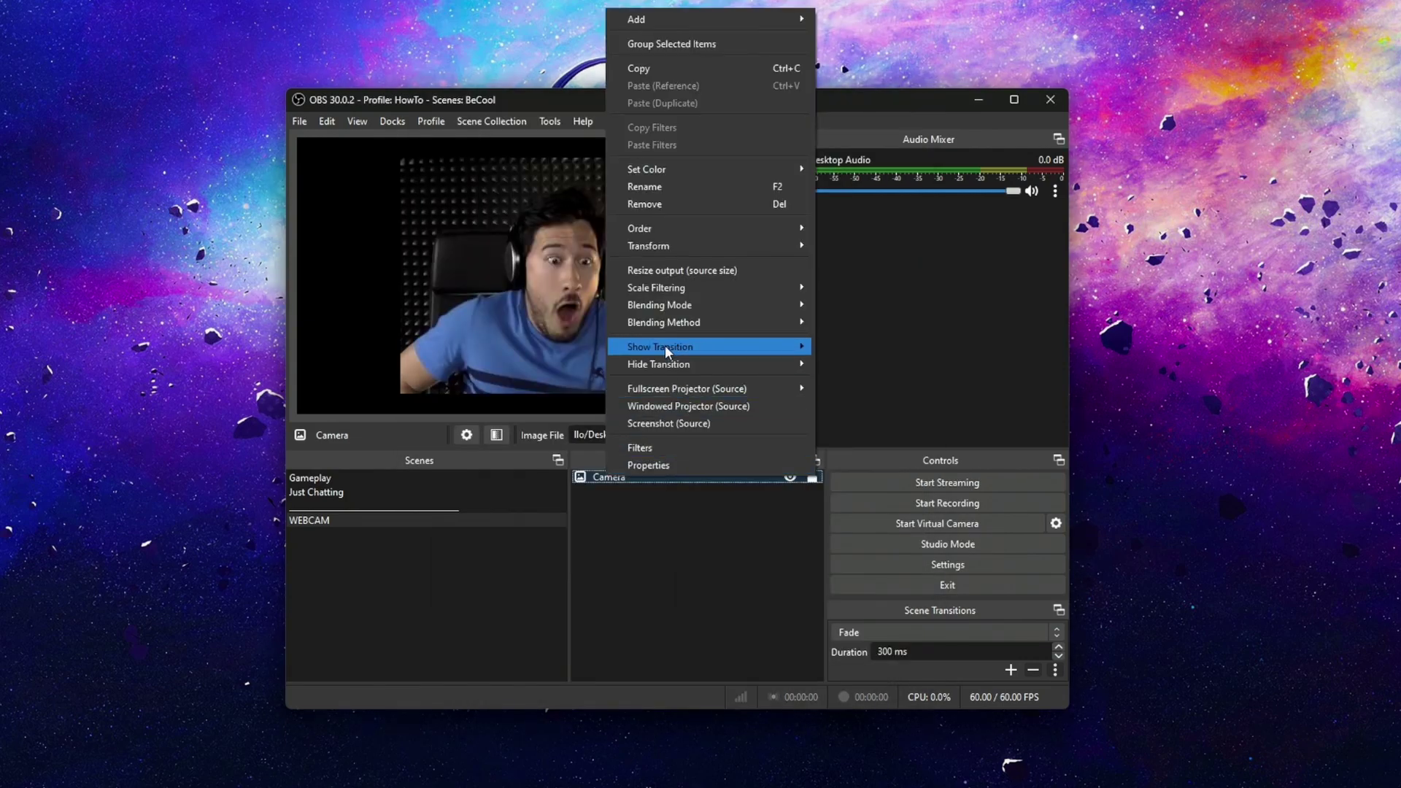
# Step: Set the show transition duration to 1000 ms and the hide duration to 2000 ms
pyautogui.moveTo(665, 344)
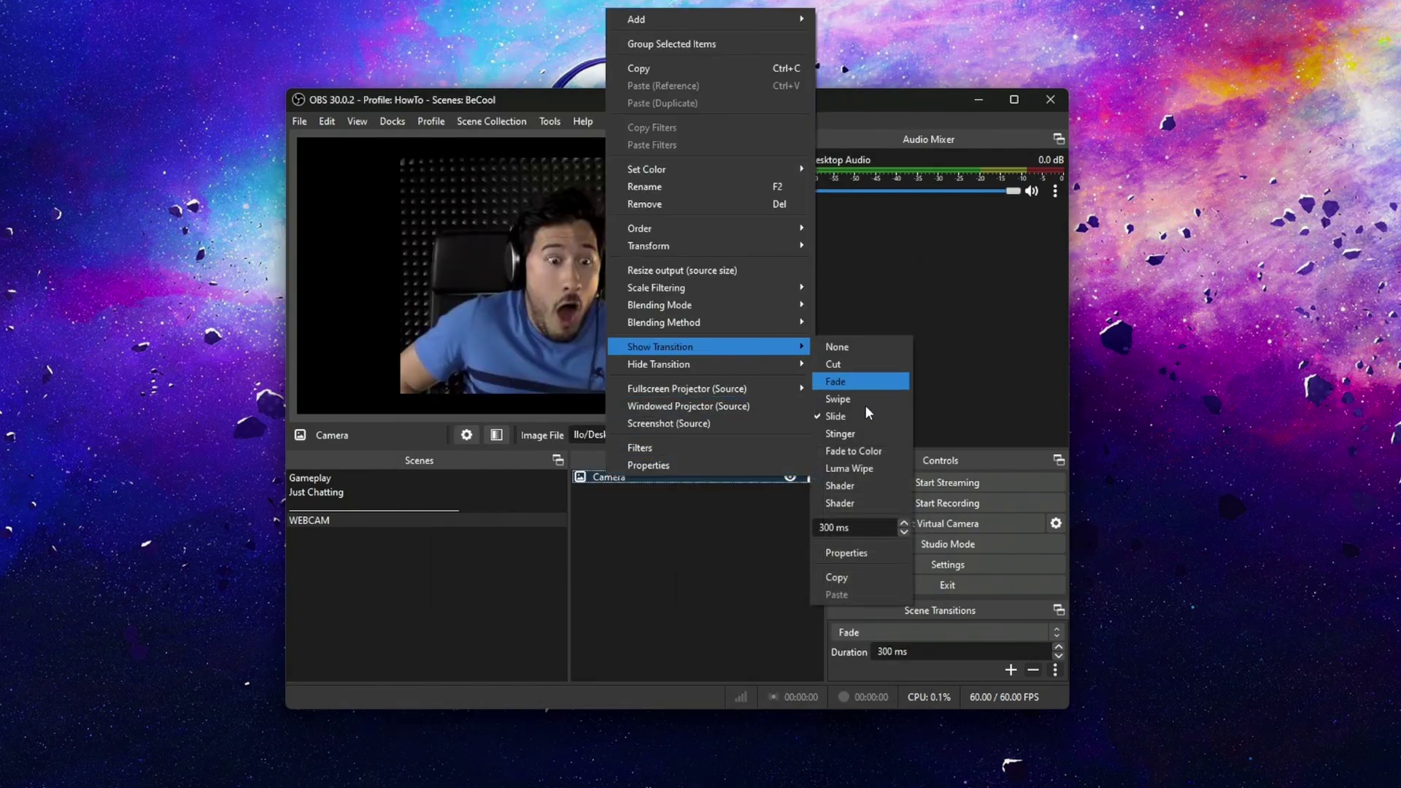
pyautogui.doubleClick(822, 527)
pyautogui.write('1000')
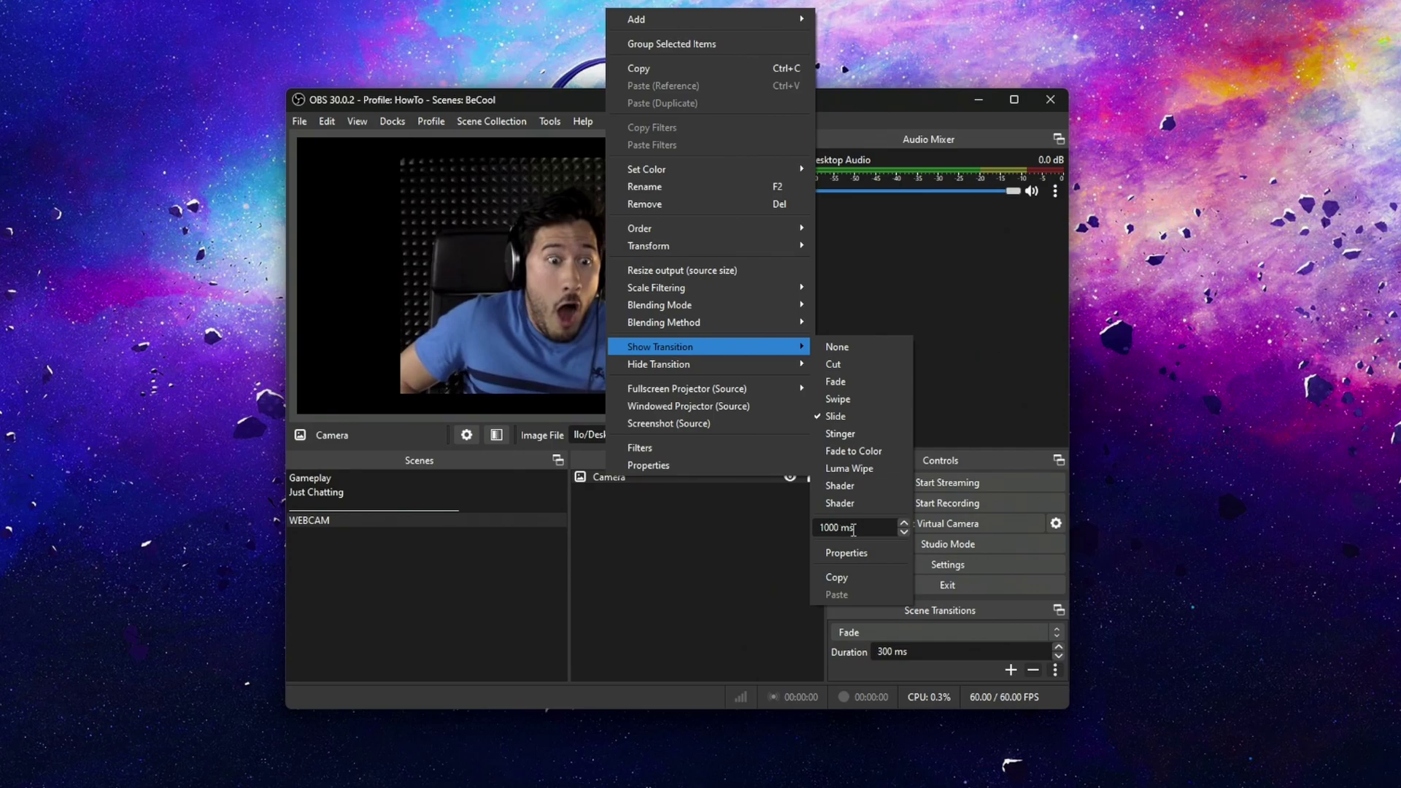
pyautogui.moveTo(724, 363)
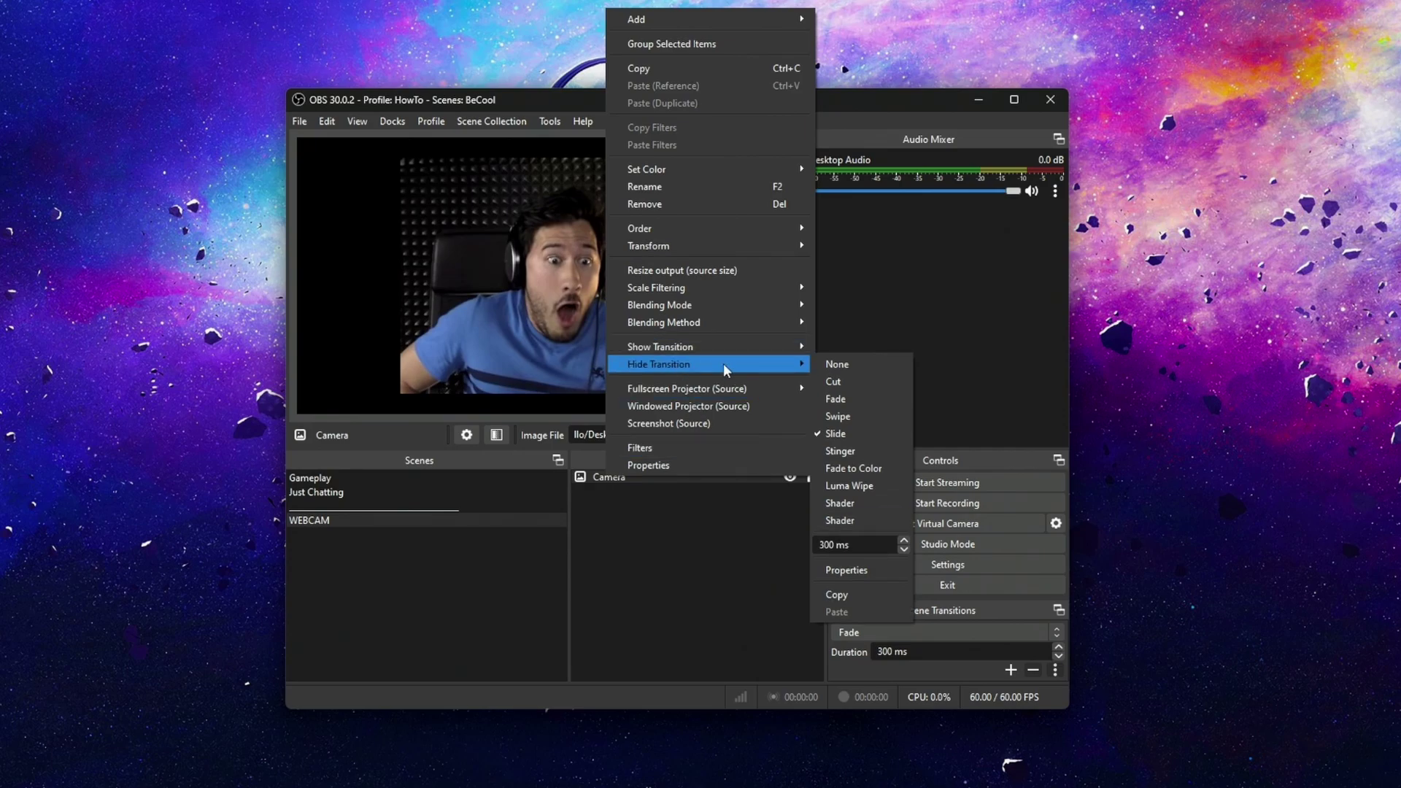
pyautogui.click(823, 544)
pyautogui.write('20')
# Step: Confirm the 2000 ms hide duration, then hide and reshow the Camera to test its transitions
pyautogui.press('Return')
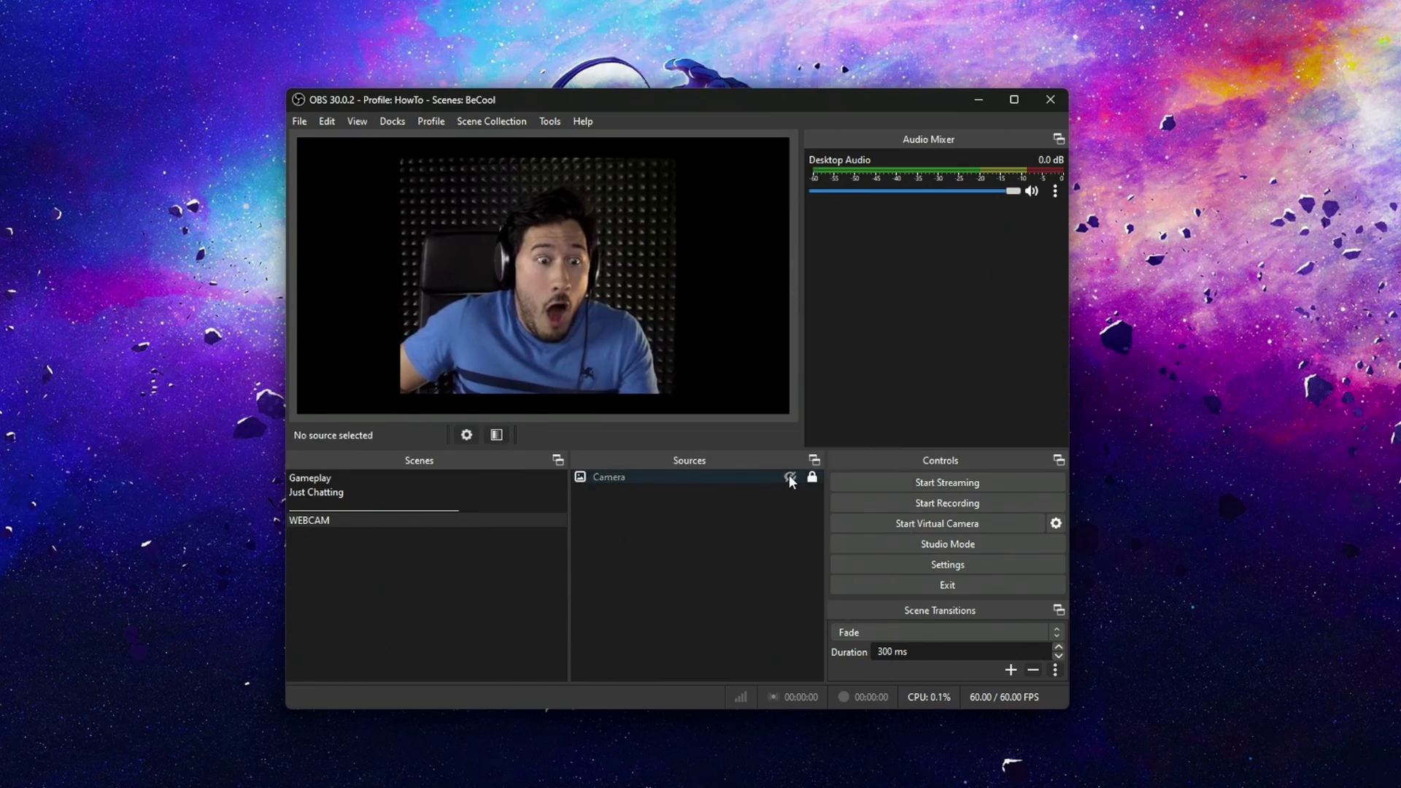
pyautogui.click(790, 479)
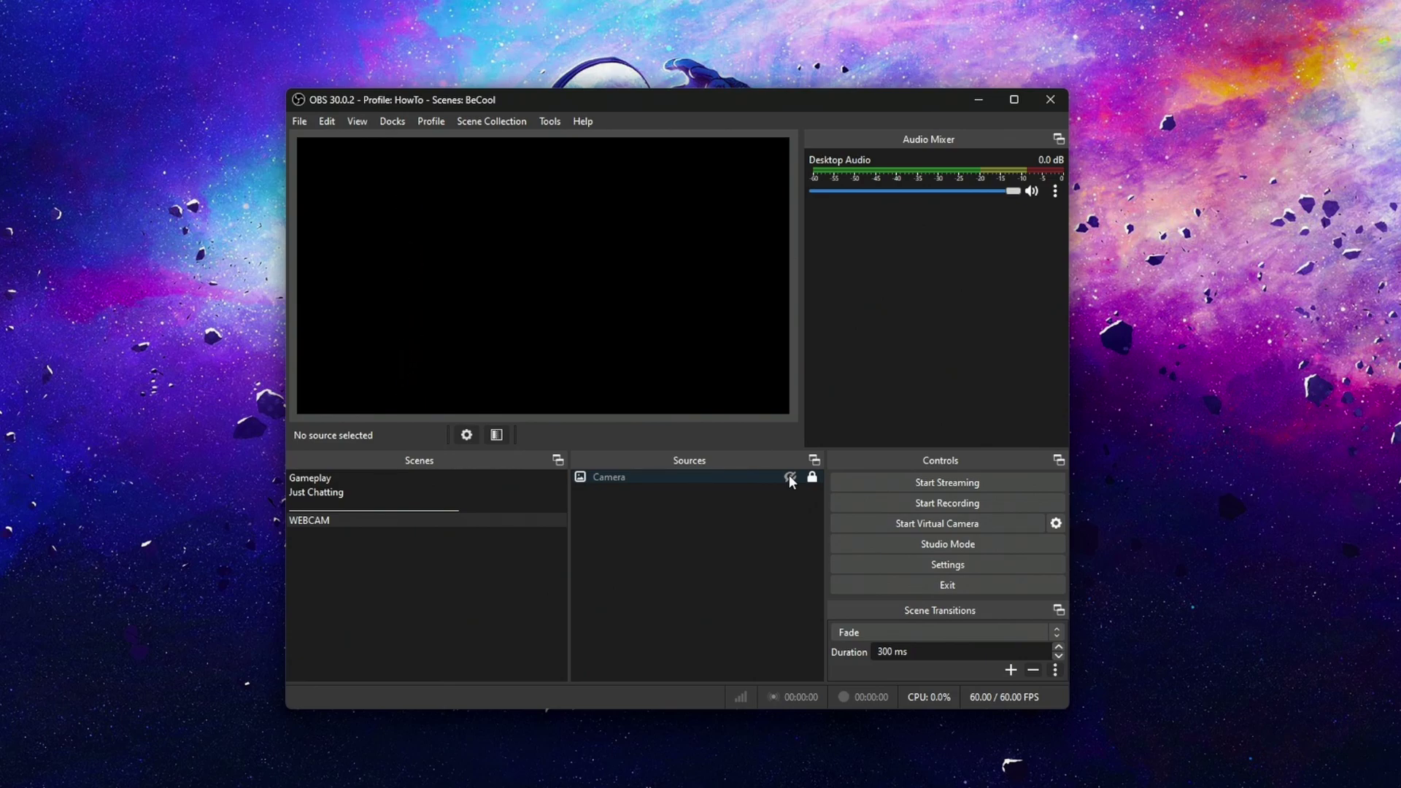
pyautogui.click(790, 479)
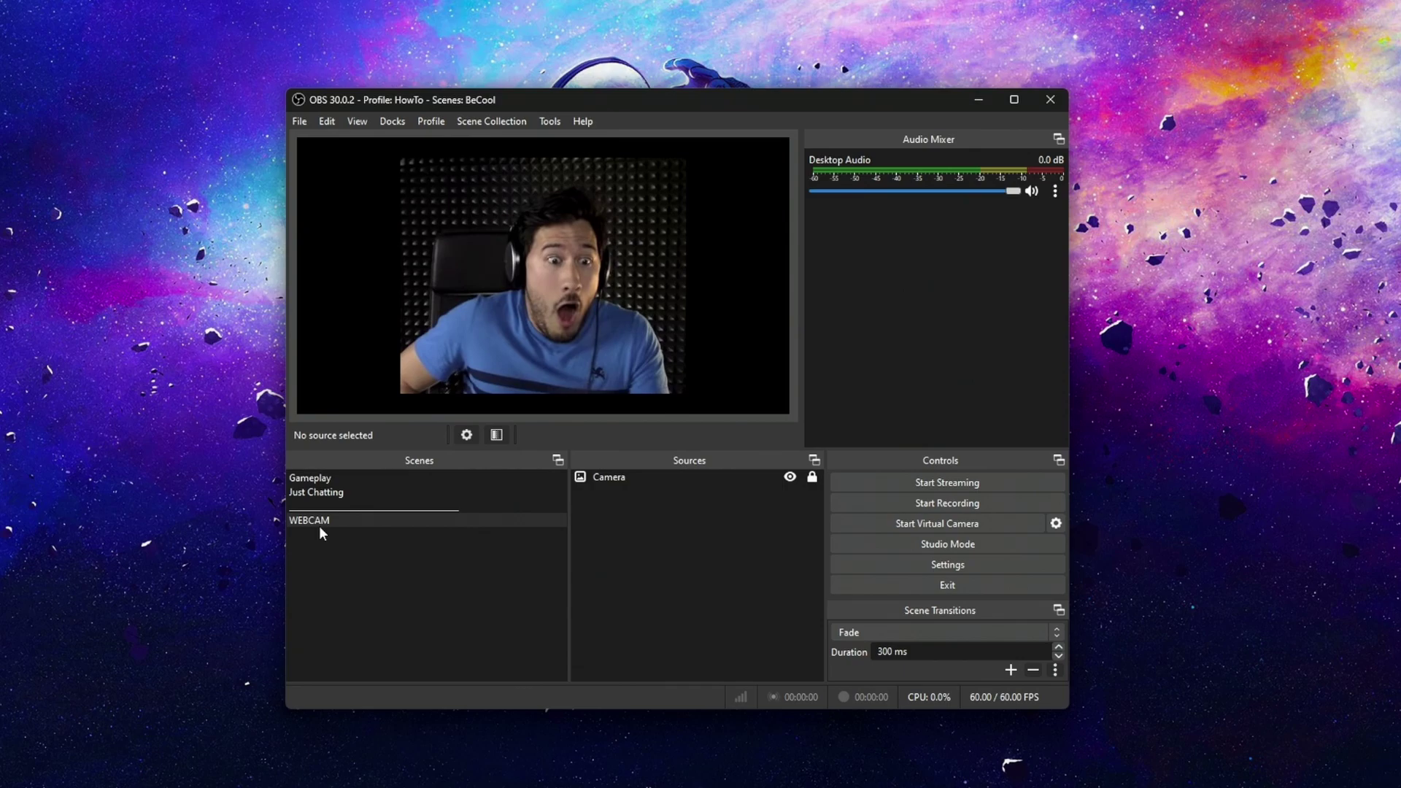
# Step: Nest the WEBCAM scene into Gameplay and shrink it beside Barney
pyautogui.click(326, 477)
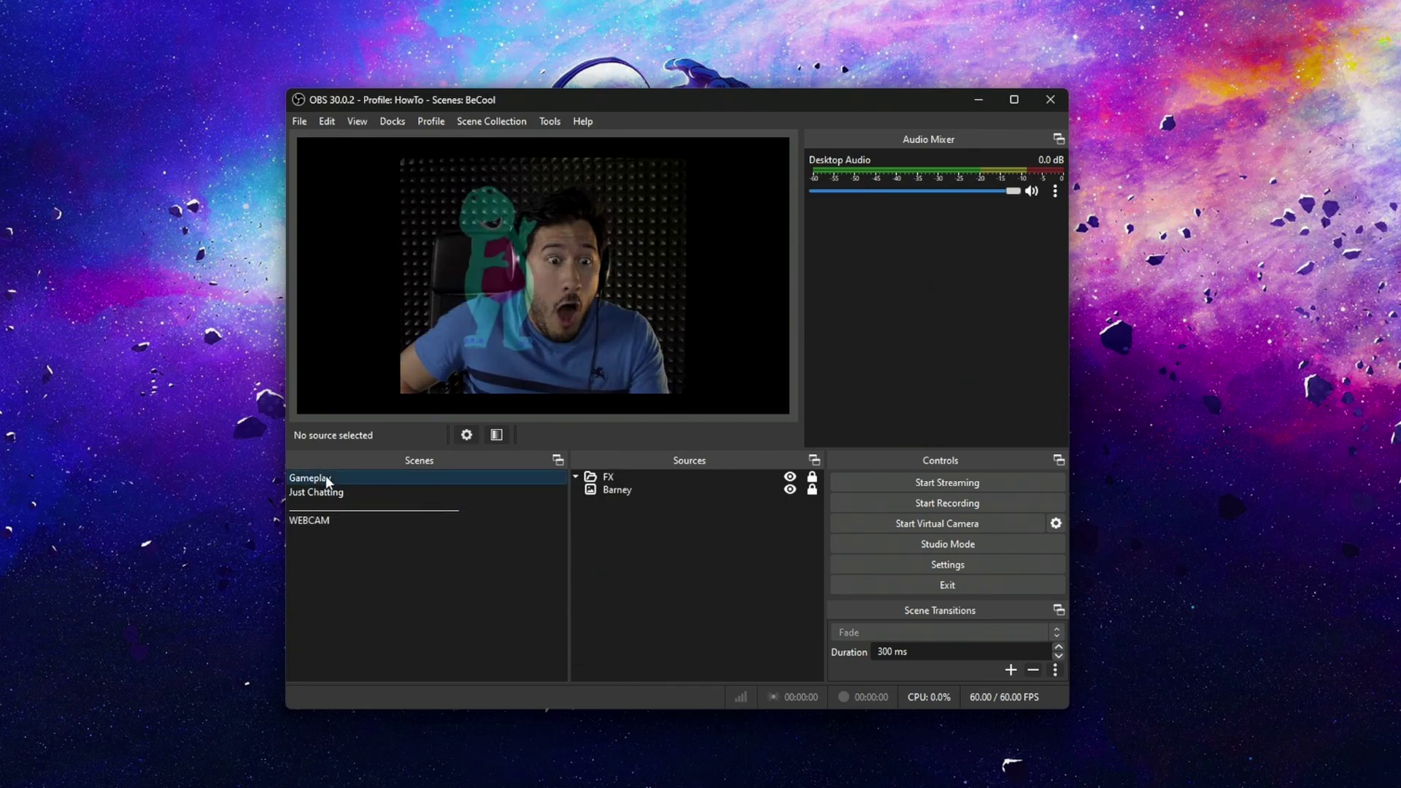
pyautogui.rightClick(610, 533)
pyautogui.moveTo(634, 541)
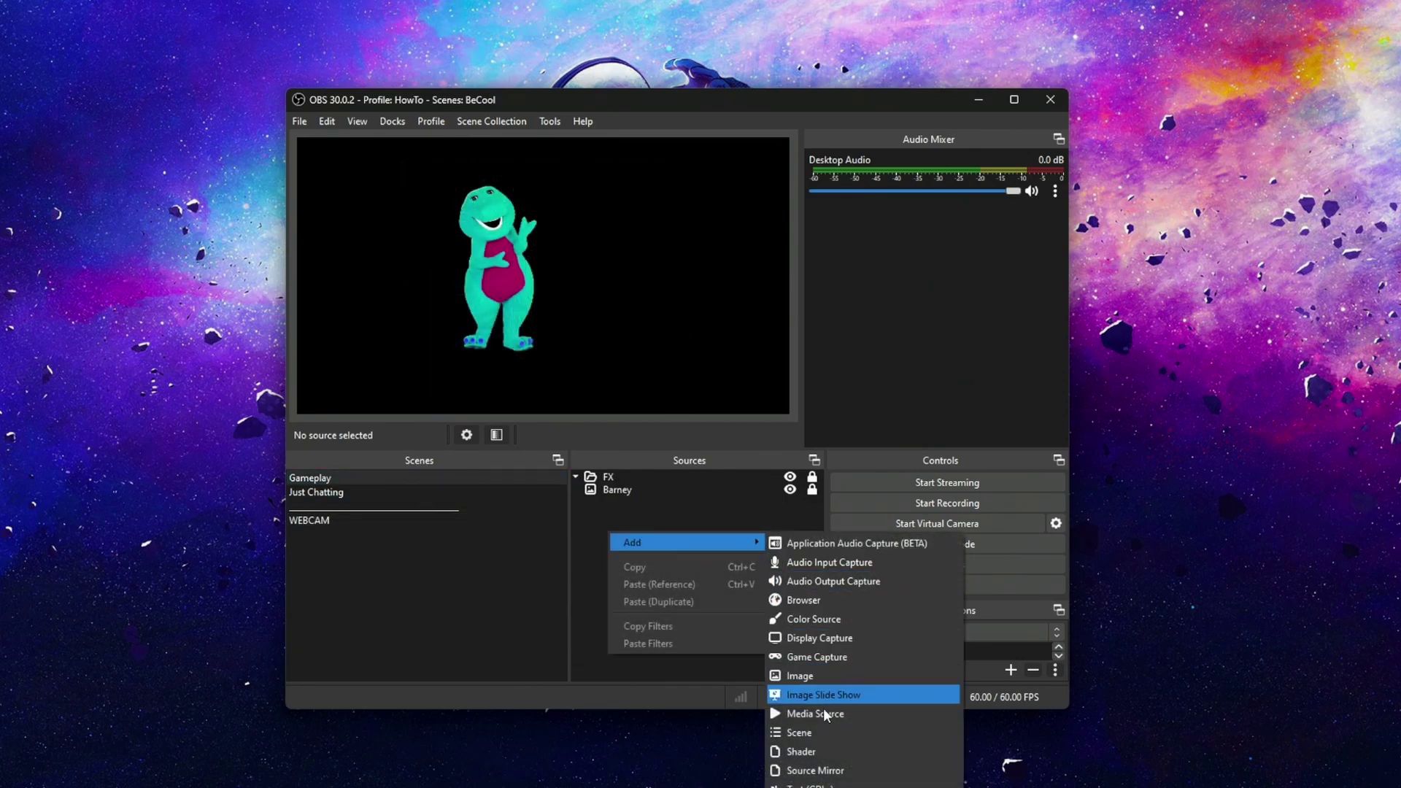
pyautogui.click(816, 726)
pyautogui.click(572, 390)
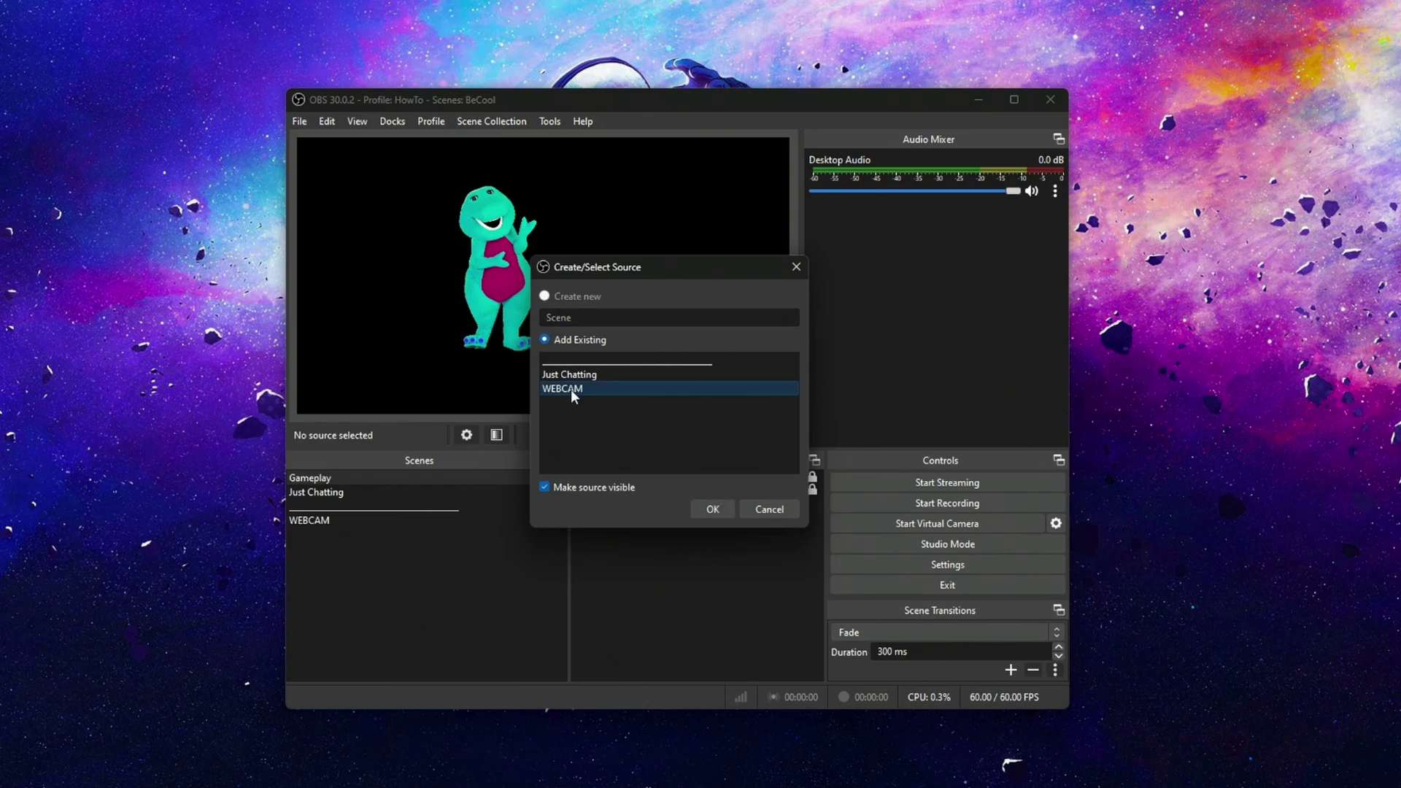
pyautogui.click(716, 512)
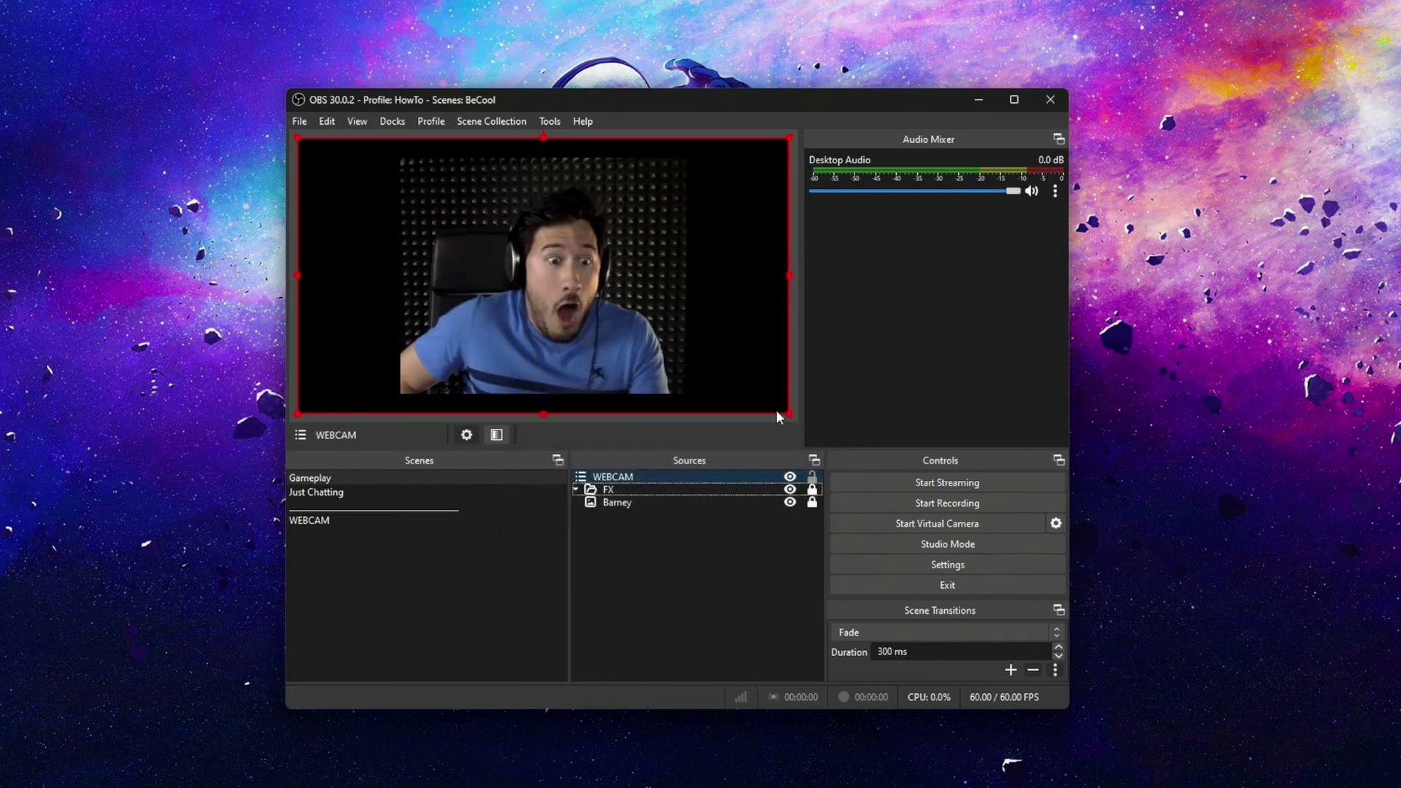
pyautogui.moveTo(776, 411); pyautogui.dragTo(469, 289)
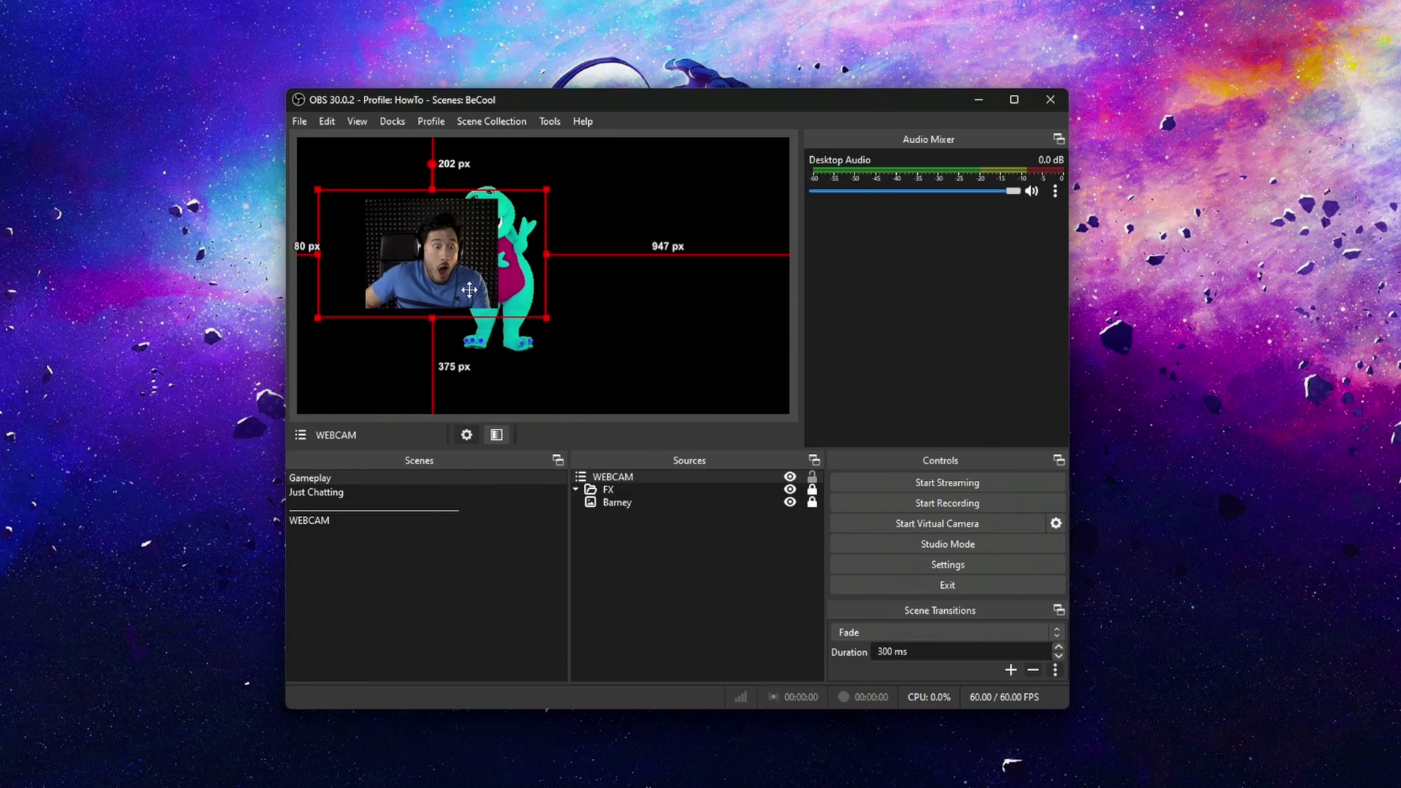
pyautogui.click(640, 549)
# Step: Add the WEBCAM scene as a source in Just Chatting
pyautogui.click(355, 493)
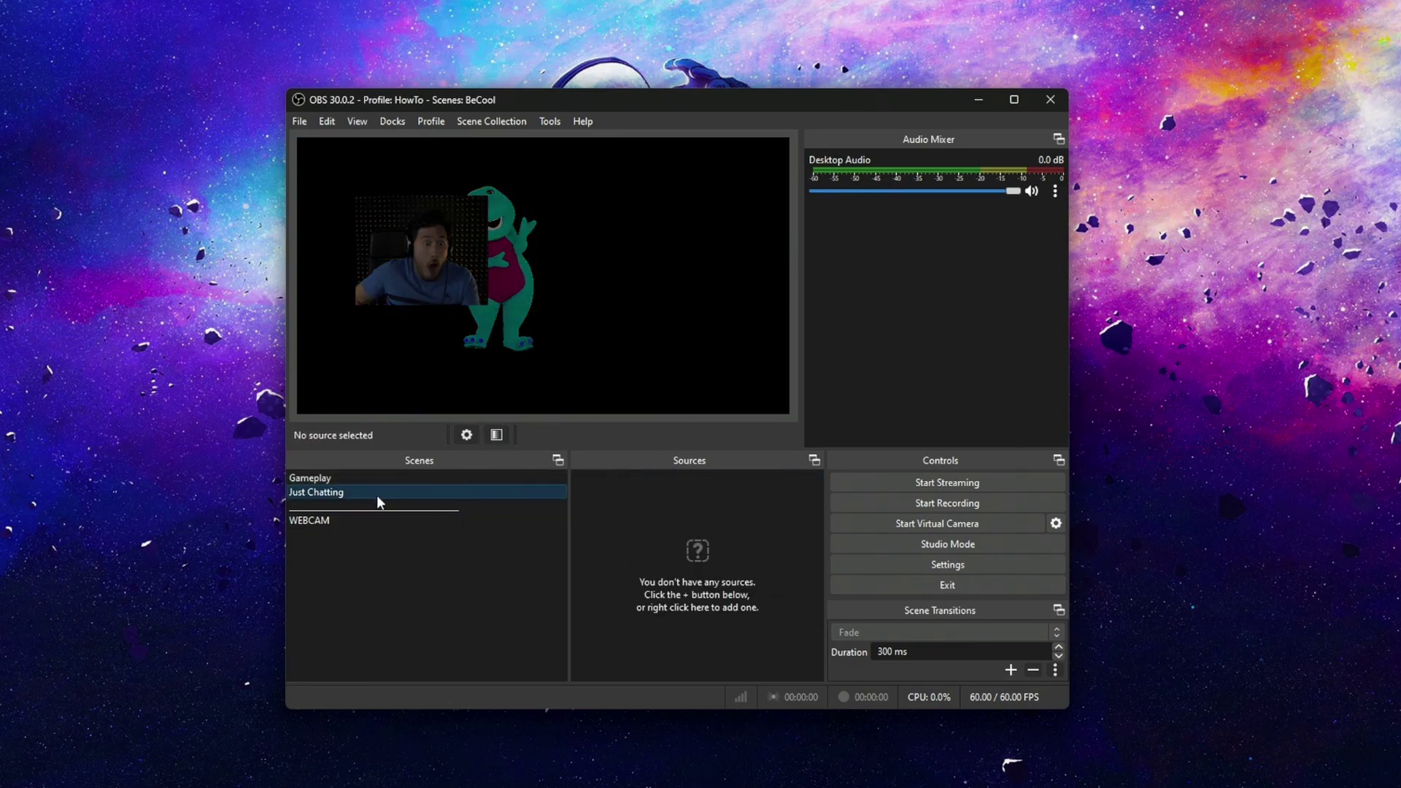
pyautogui.rightClick(642, 559)
pyautogui.moveTo(688, 575)
pyautogui.click(887, 705)
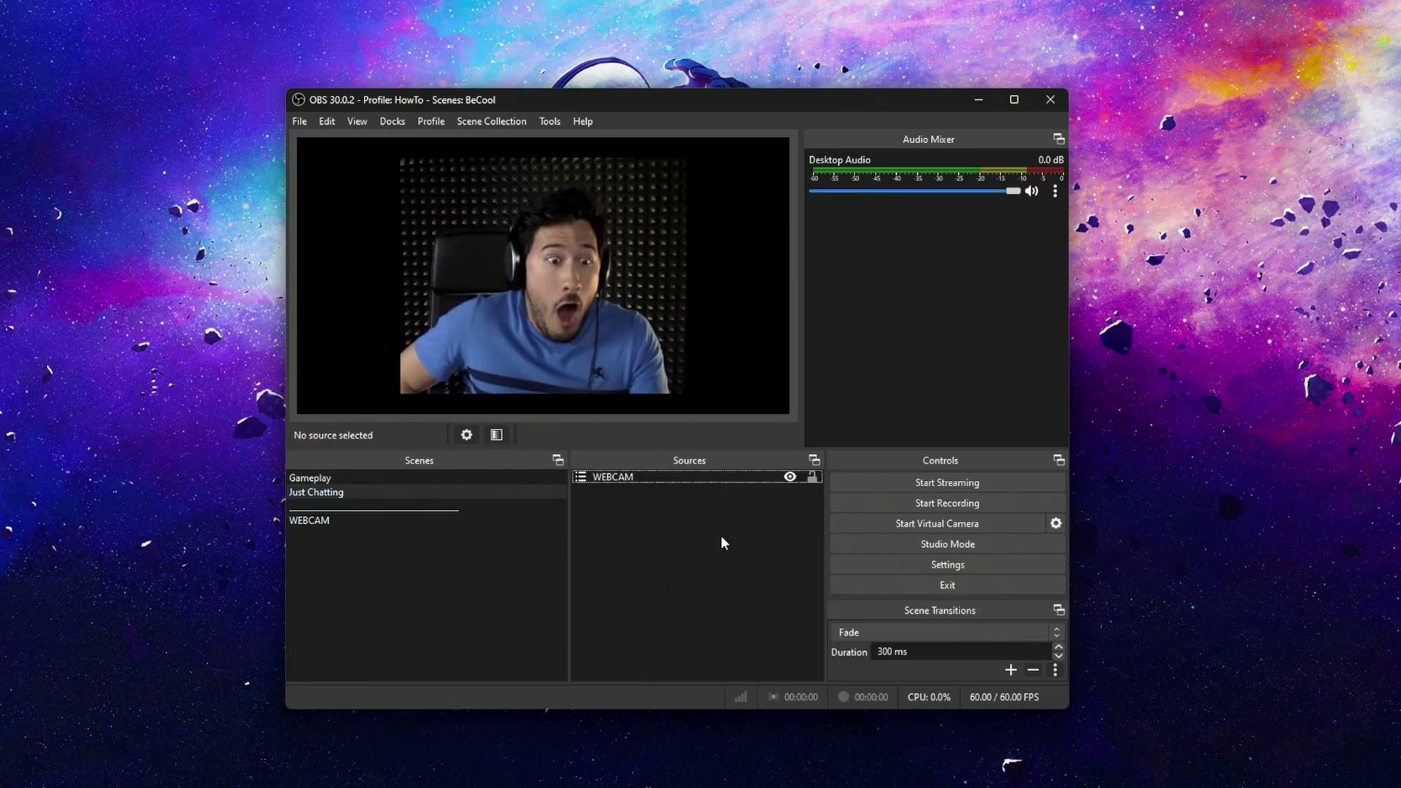
# Step: In Settings > Hotkeys, assign Num 8 to Show 'Camera' and Num 9 to Hide 'Camera' for WEBCAM
pyautogui.click(928, 571)
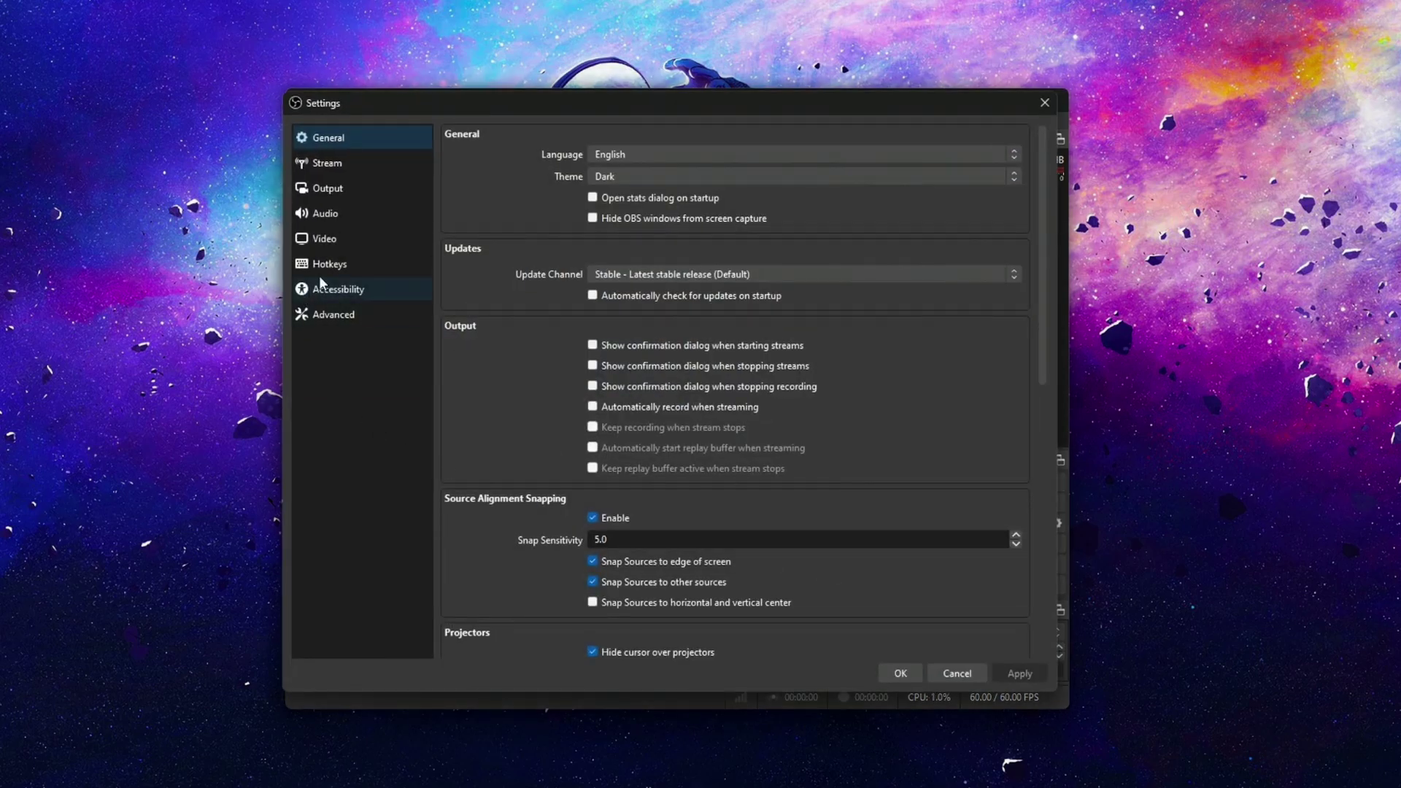
pyautogui.click(325, 265)
pyautogui.scroll(-10, 519, 430)
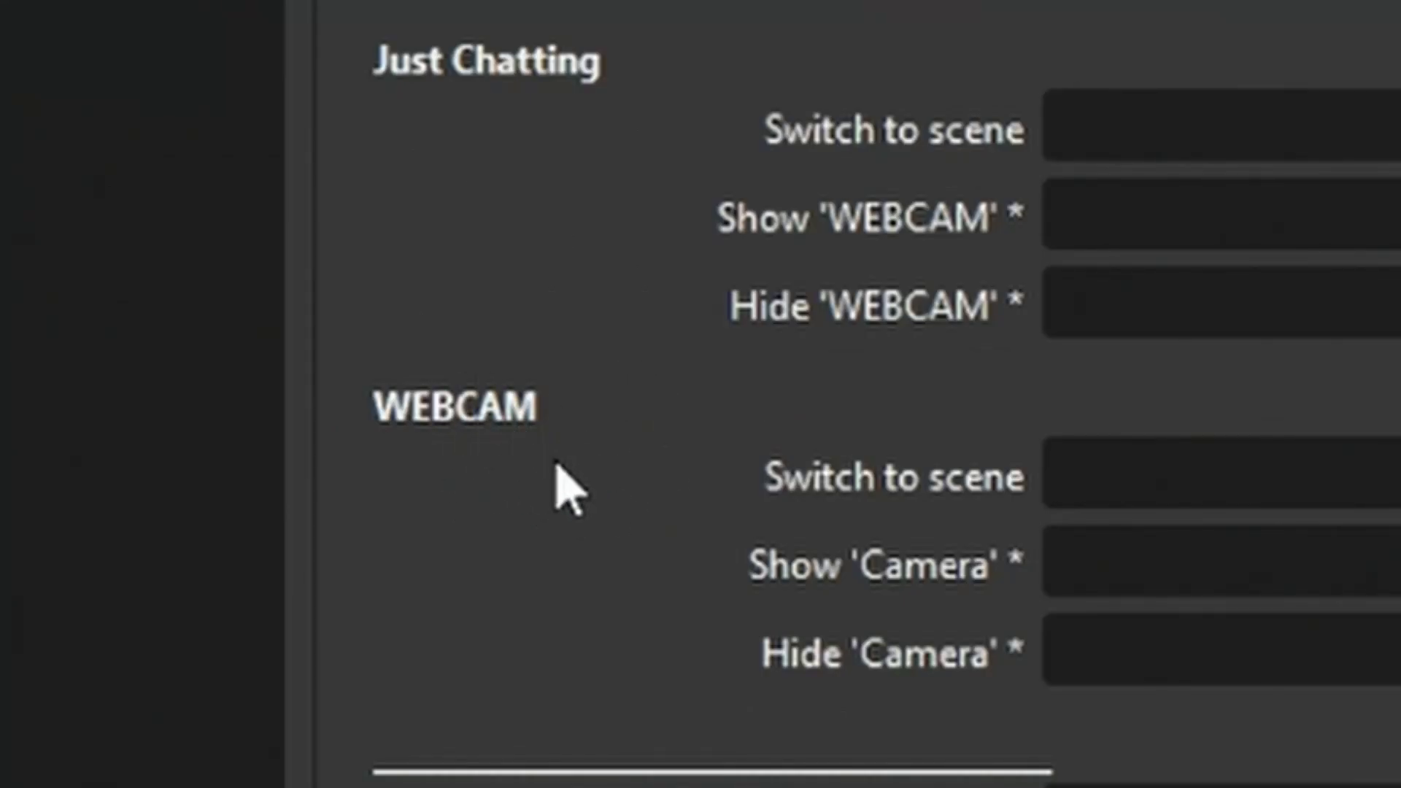
pyautogui.click(686, 466)
pyautogui.press('KP_8')
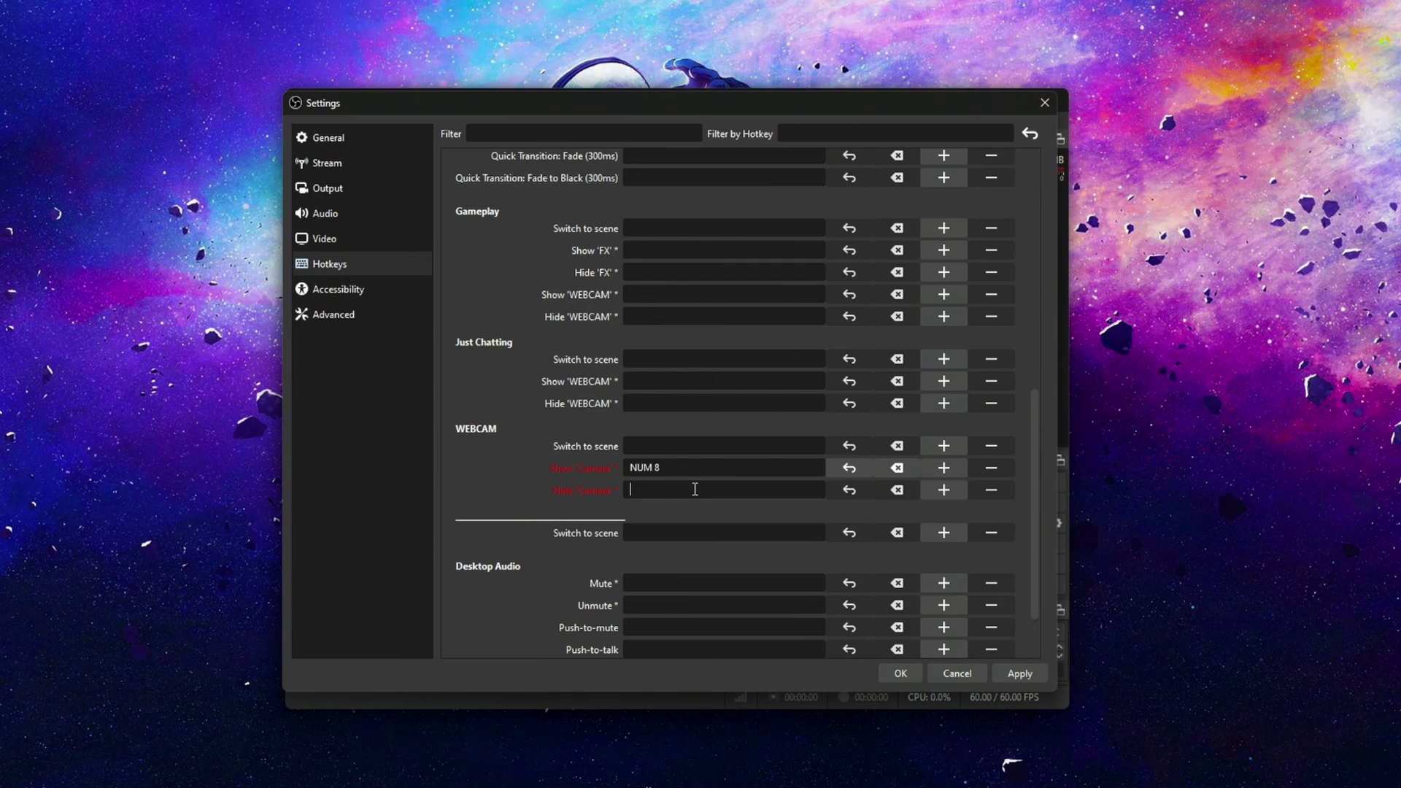
pyautogui.press('KP_9')
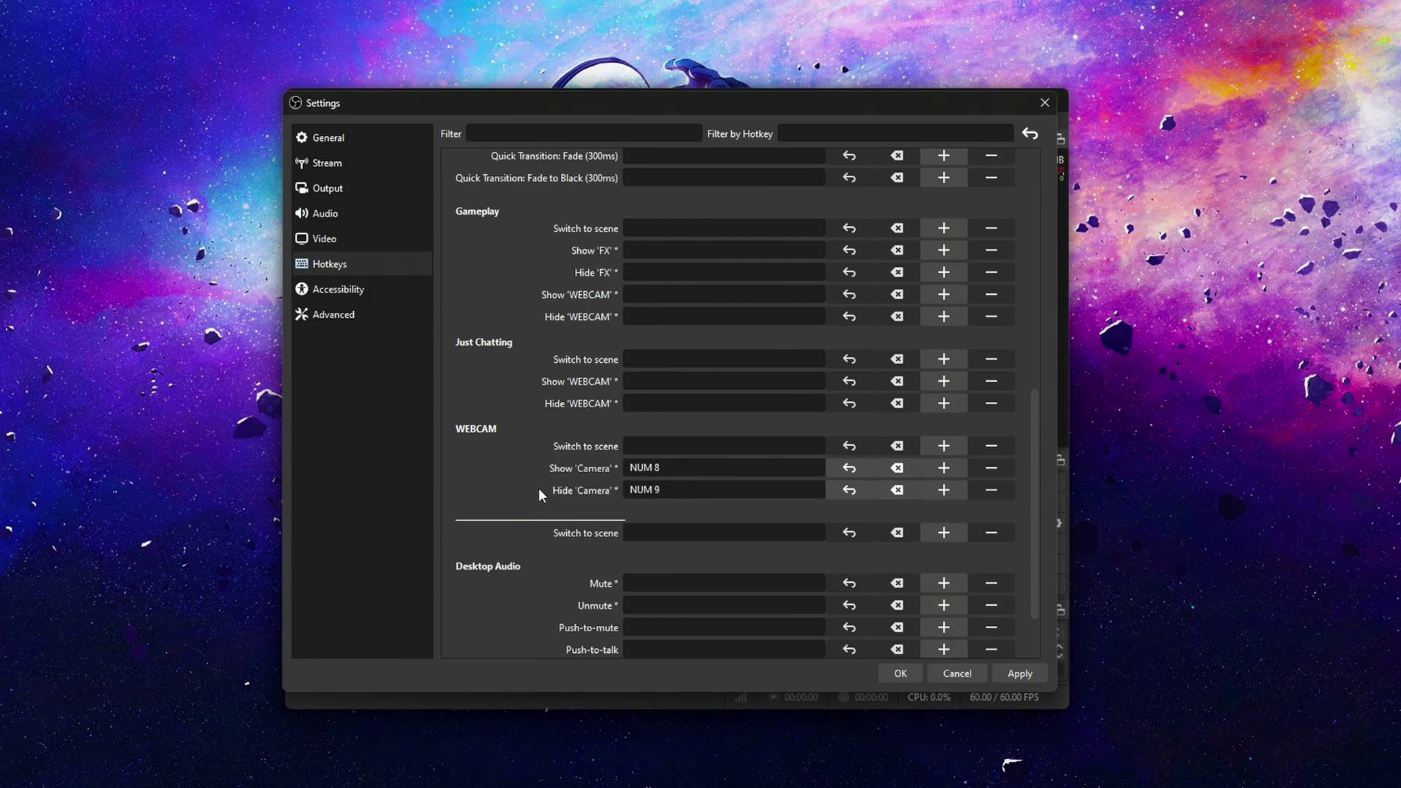
# Step: Save the new hotkeys, then test hiding and showing the webcam in Just Chatting
pyautogui.click(1030, 674)
pyautogui.click(905, 672)
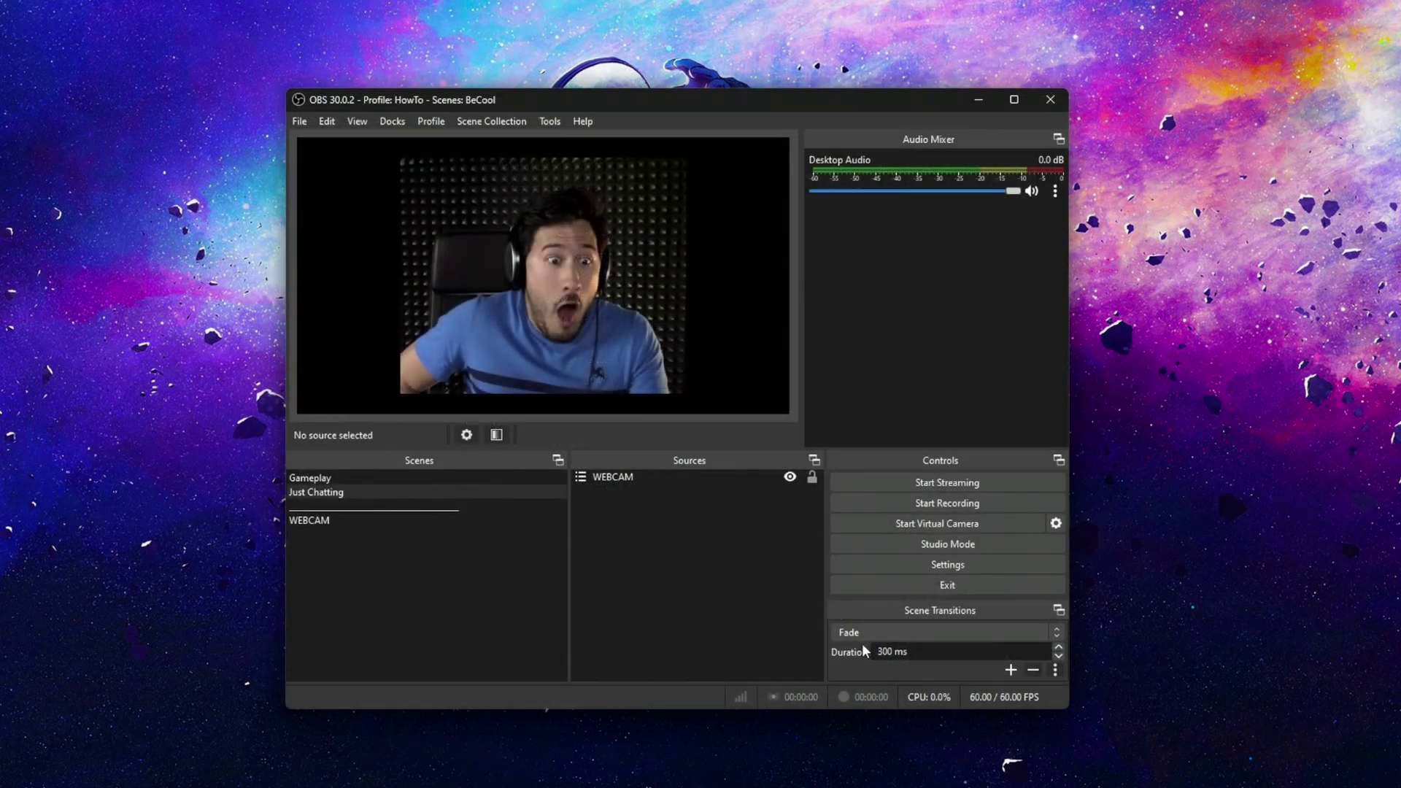
pyautogui.press('KP_9')
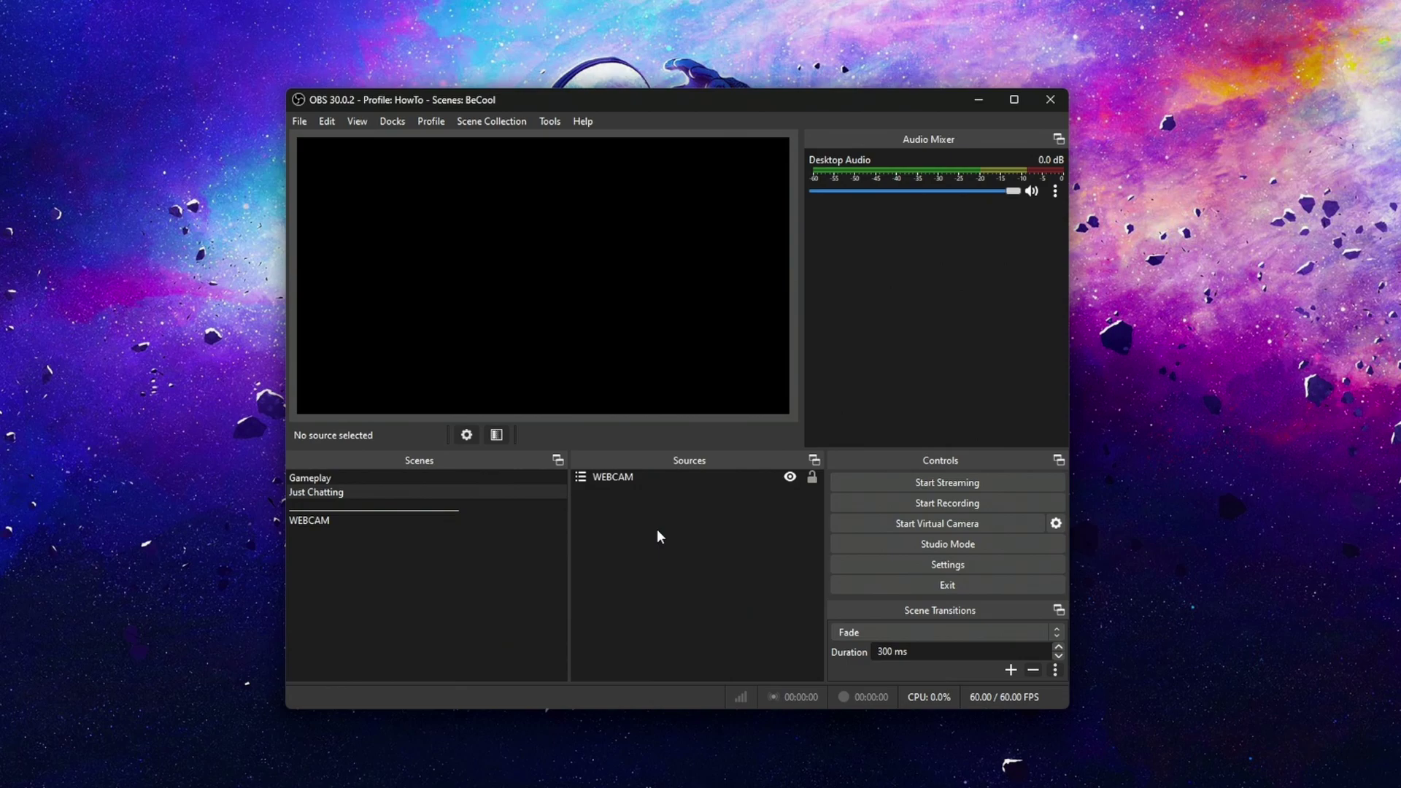
pyautogui.press('KP_9')
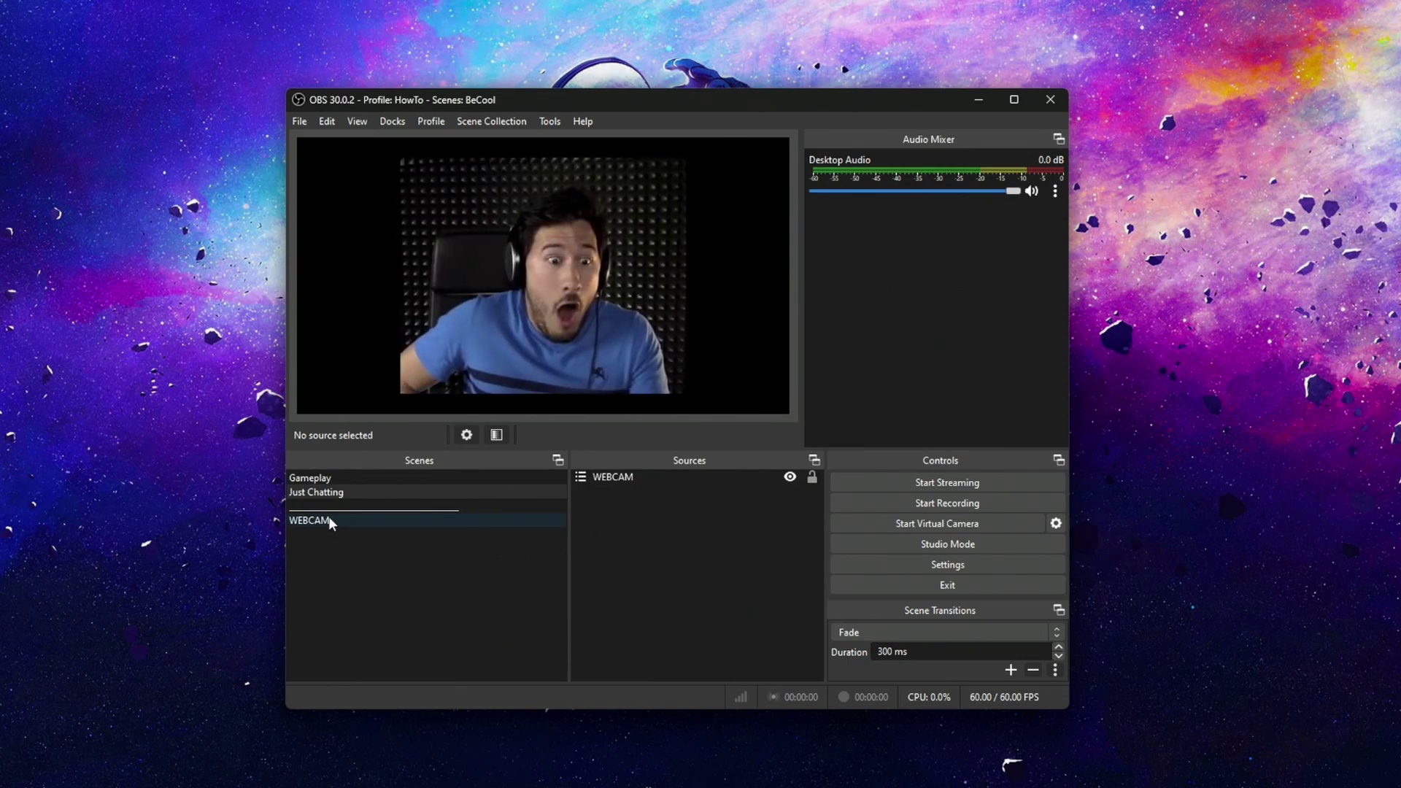
# Step: Switch to Gameplay with Num 1, then hide and bring back the webcam beside Barney
pyautogui.press('KP_1')
pyautogui.press('KP_9')
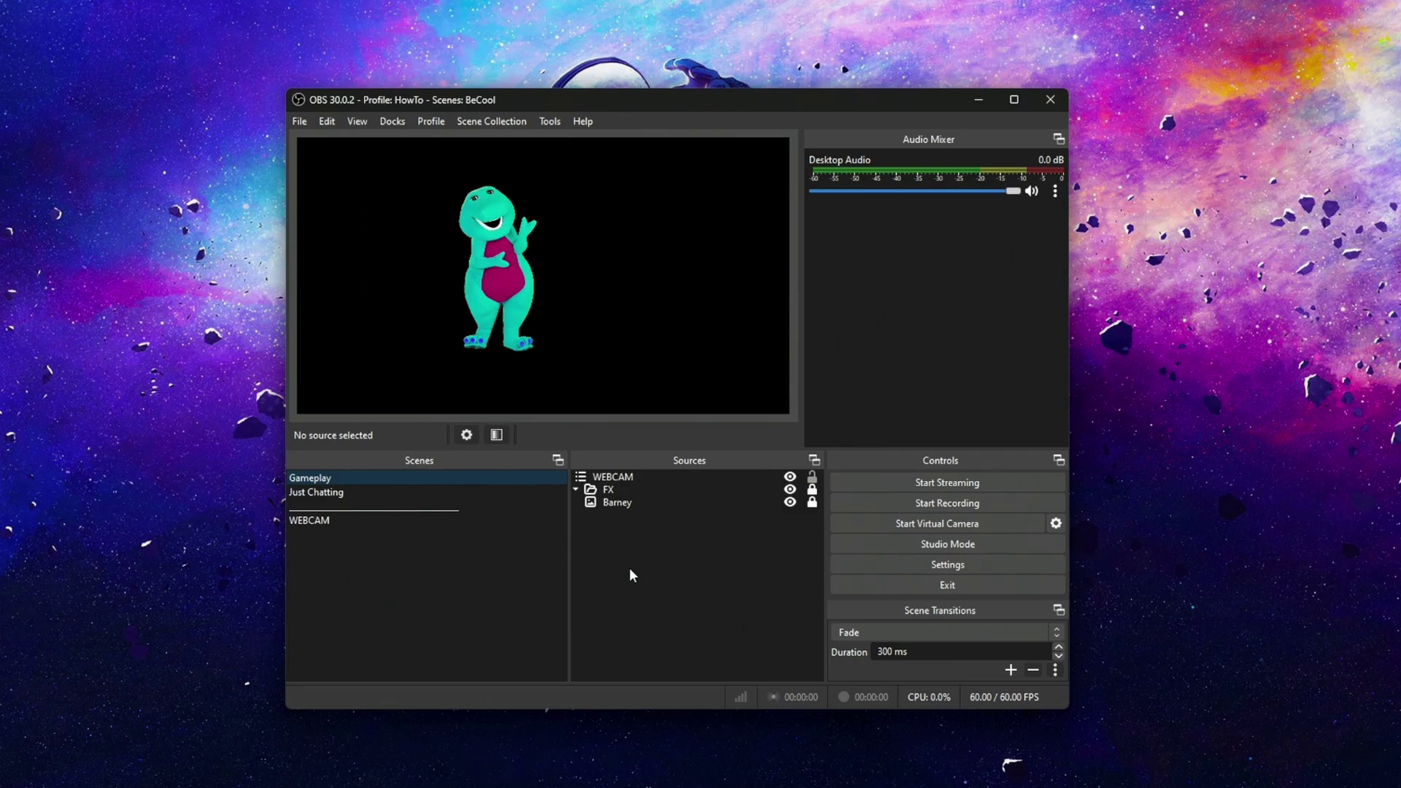
pyautogui.press('KP_9')
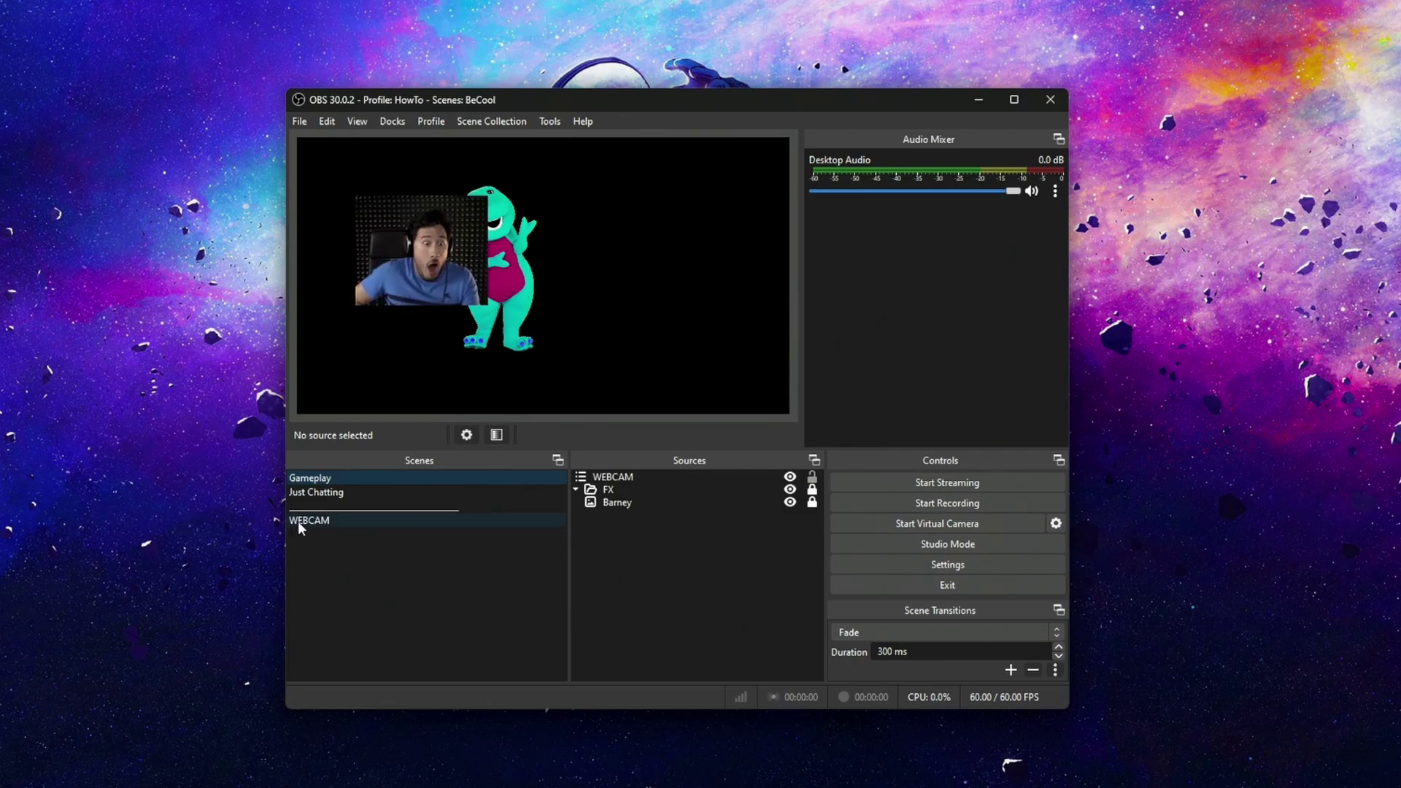
# Step: Move through the WEBCAM and Just Chatting scenes, ending on the Gameplay scene
pyautogui.click(298, 521)
pyautogui.rightClick(609, 545)
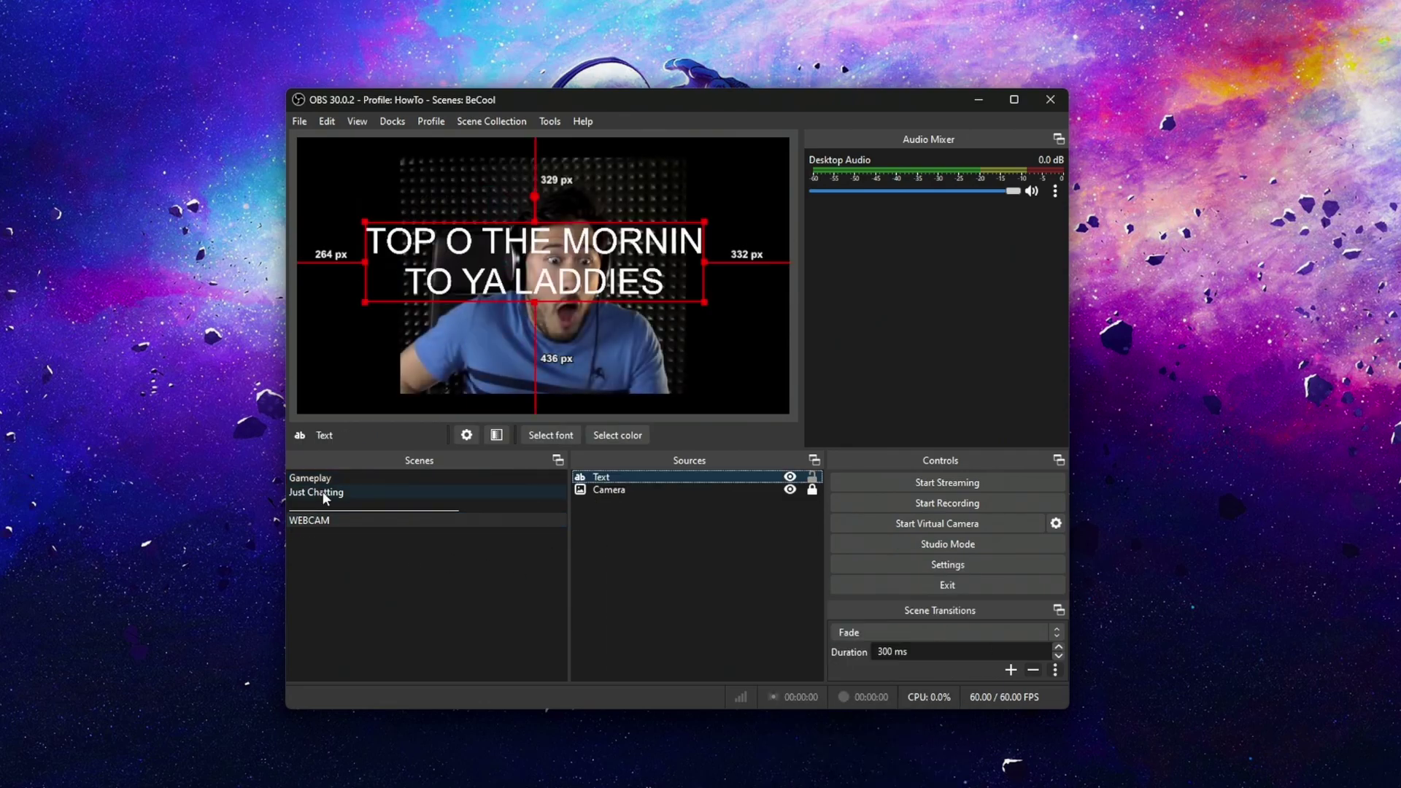
pyautogui.click(323, 489)
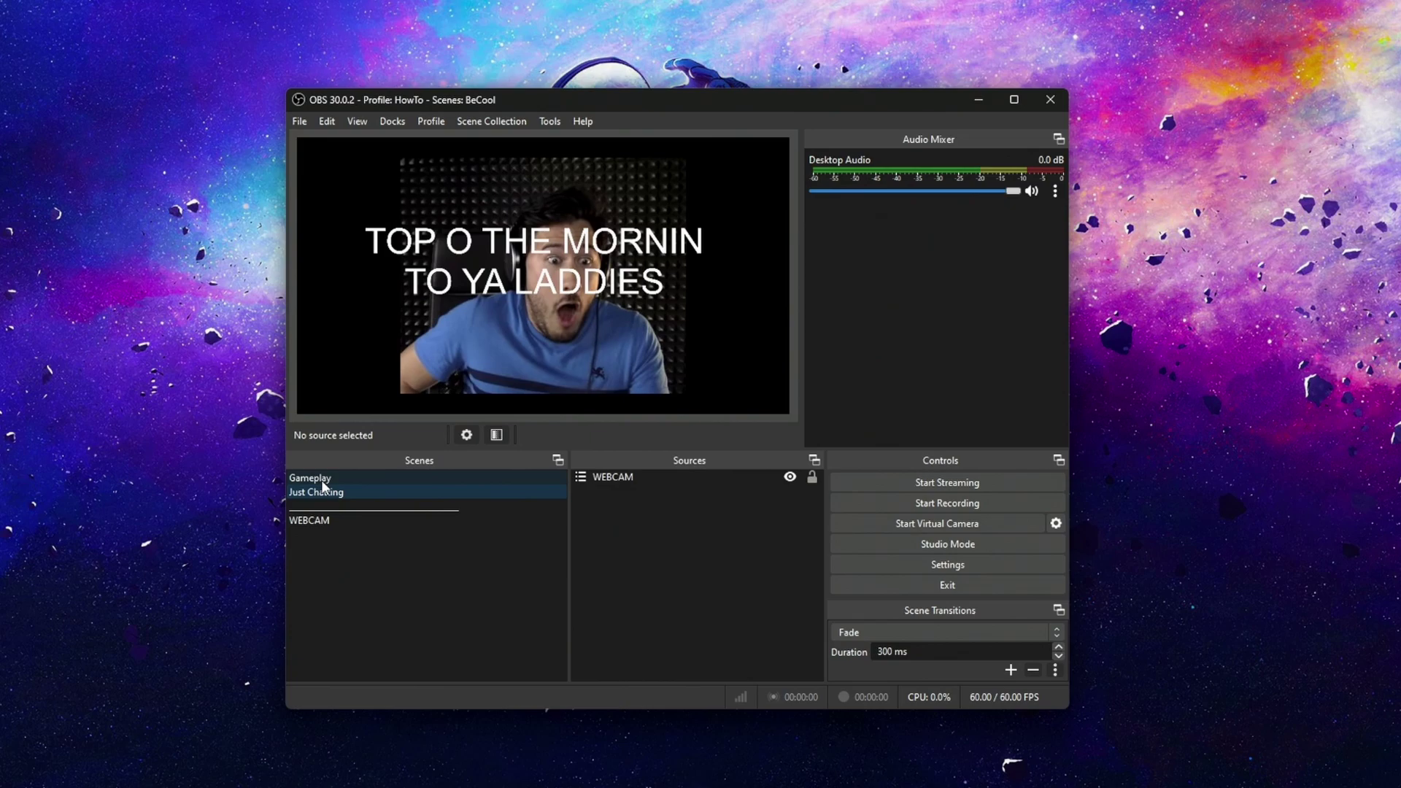
pyautogui.click(321, 478)
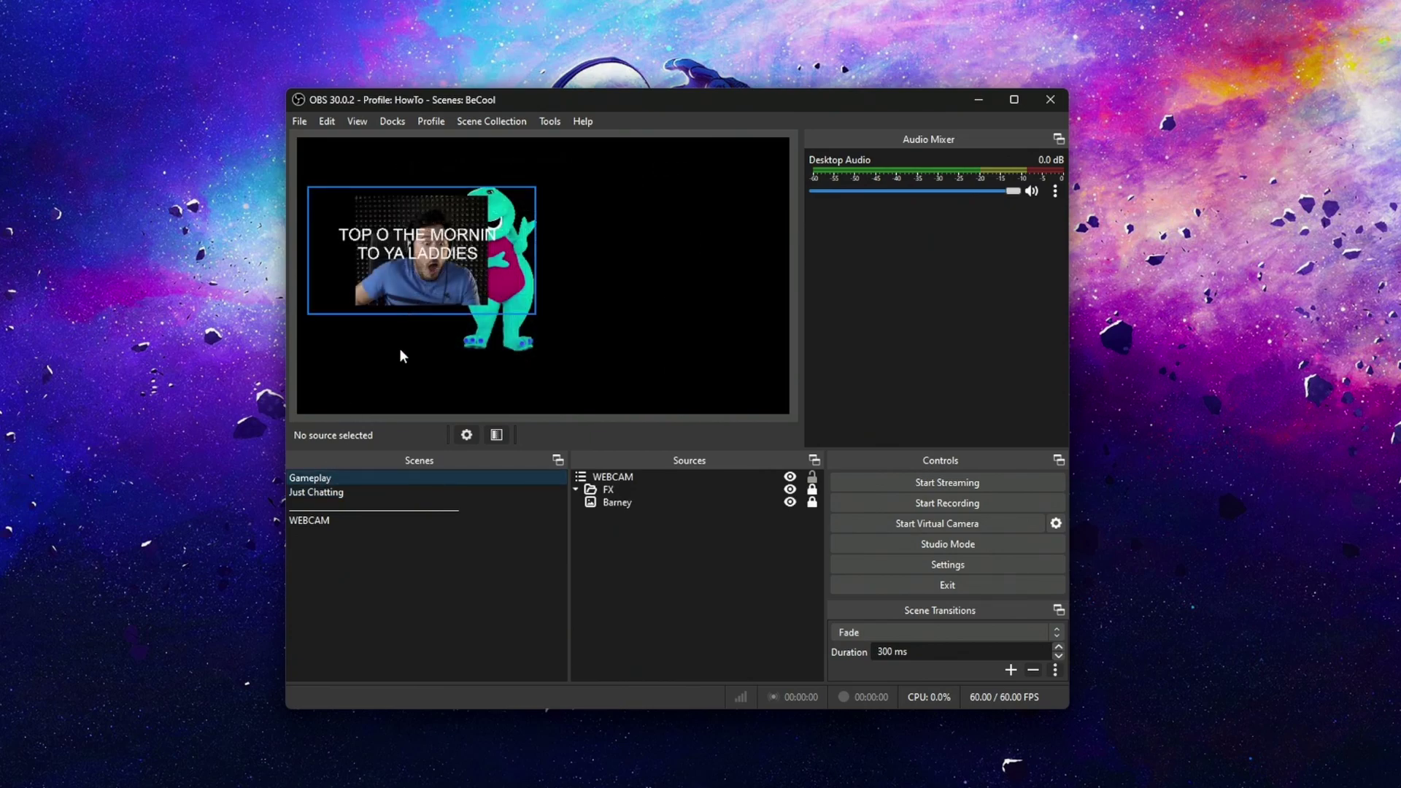
# Step: Add a Color Correction filter to the WEBCAM source and shift its hue to about 90.24
pyautogui.click(622, 476)
pyautogui.rightClick(636, 474)
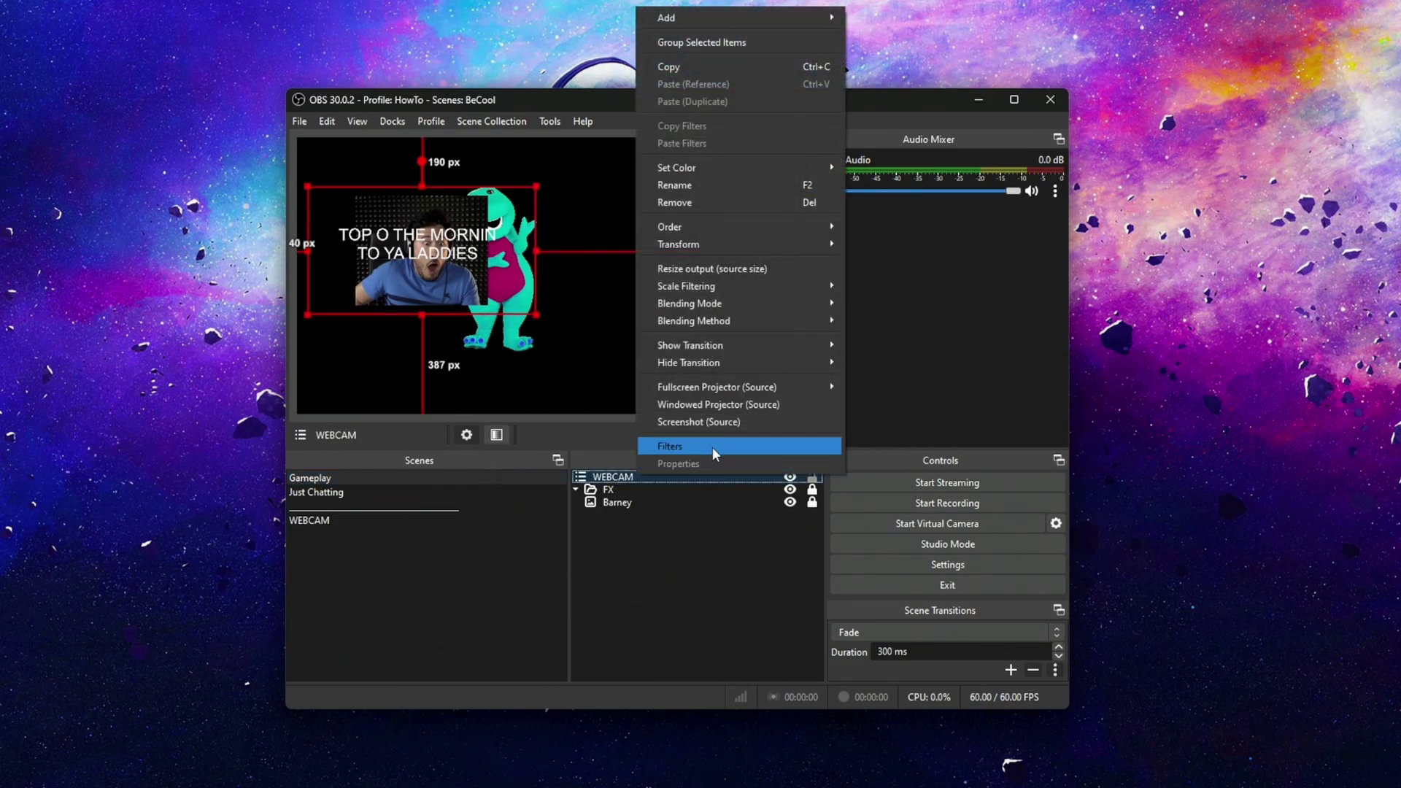
pyautogui.click(712, 447)
pyautogui.click(347, 672)
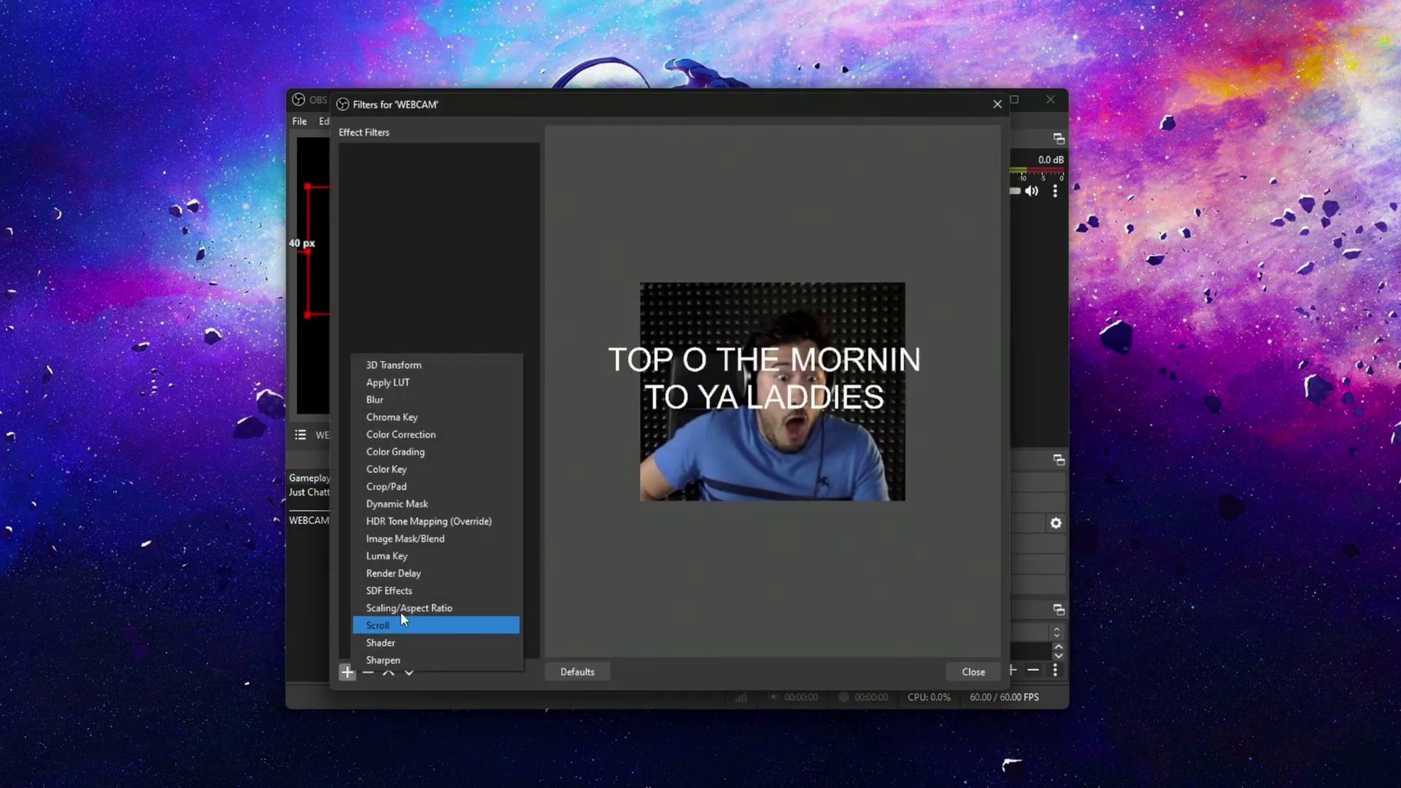
pyautogui.click(415, 435)
pyautogui.click(632, 418)
pyautogui.moveTo(785, 438); pyautogui.dragTo(843, 447)
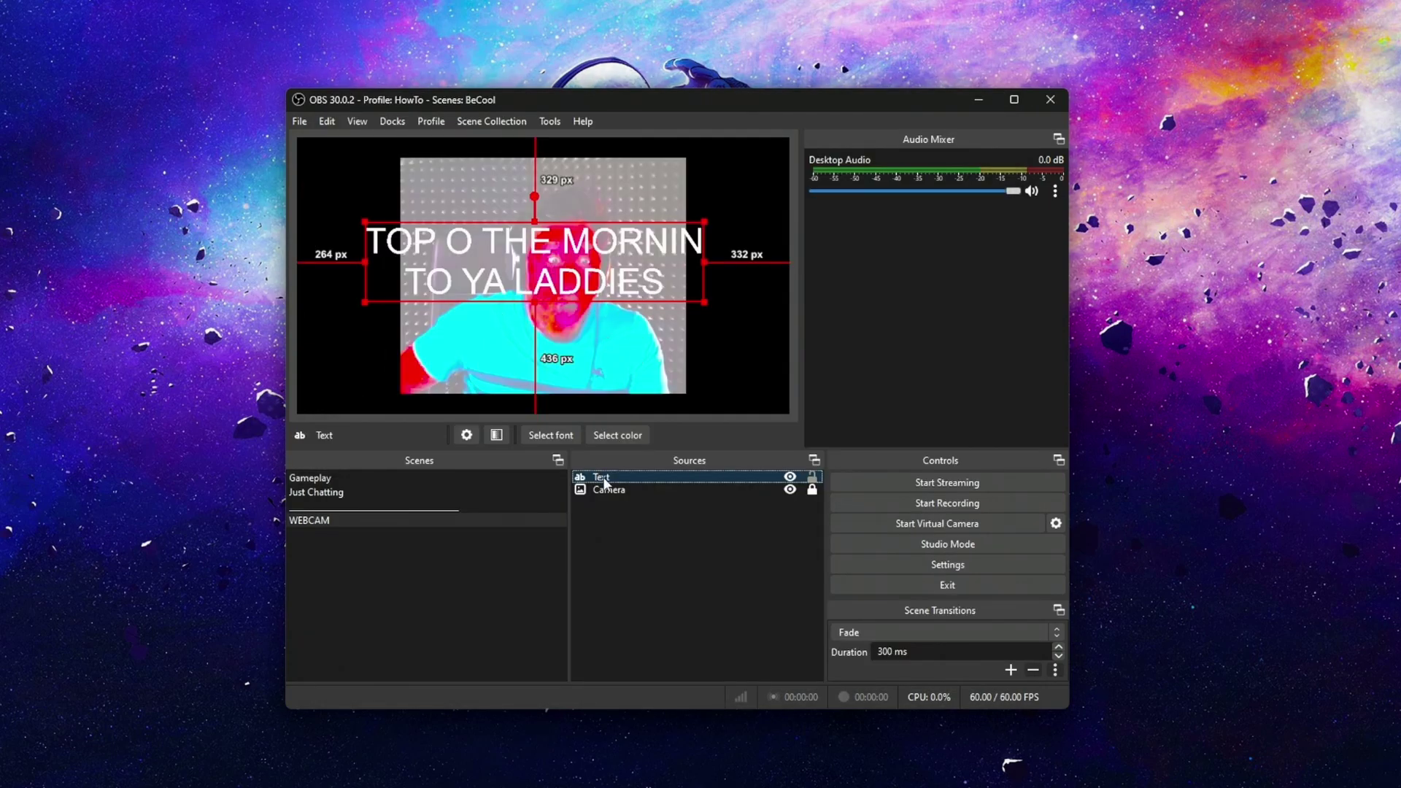
# Step: Open the Text source's filters and the list of filters to add, then return to the Gameplay scene
pyautogui.rightClick(605, 482)
pyautogui.click(657, 467)
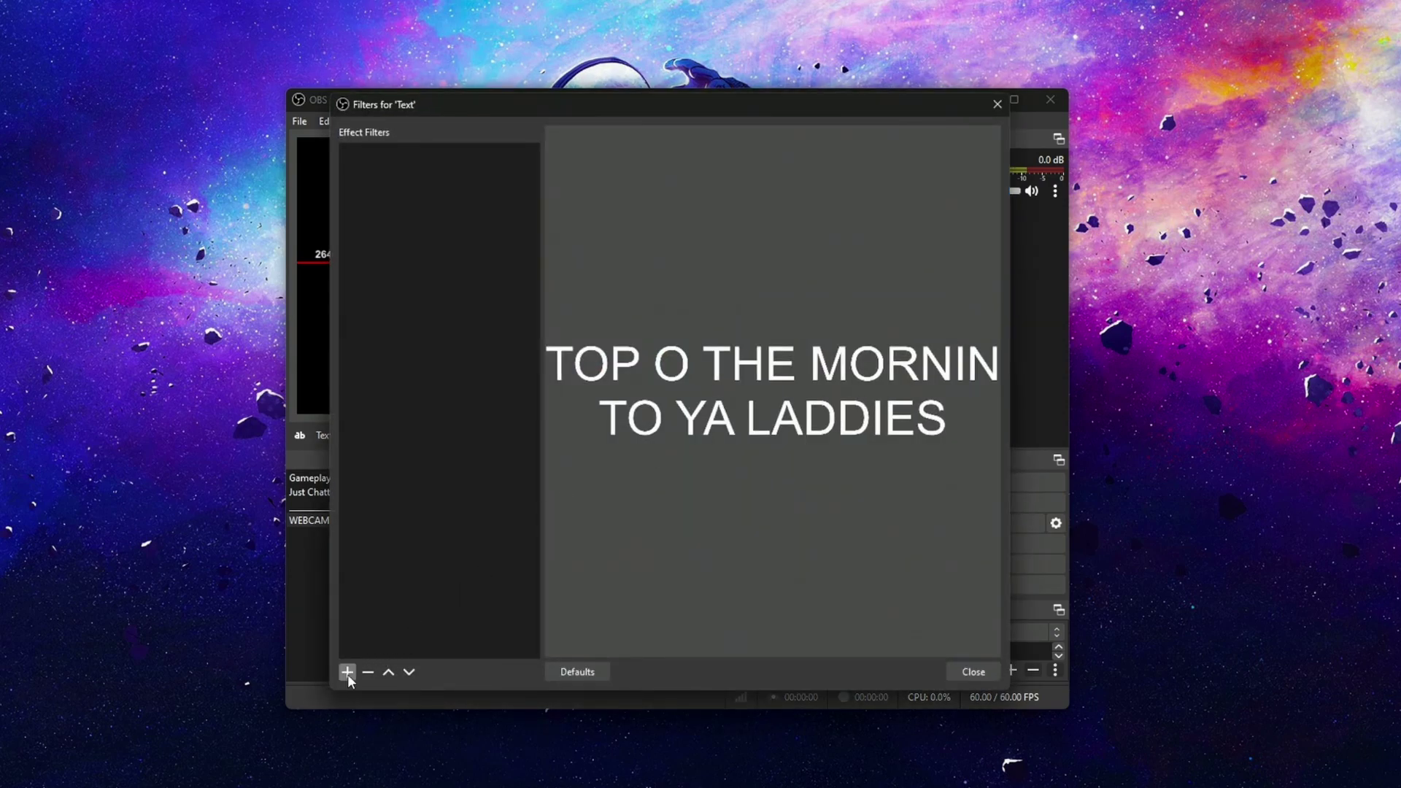
pyautogui.click(349, 672)
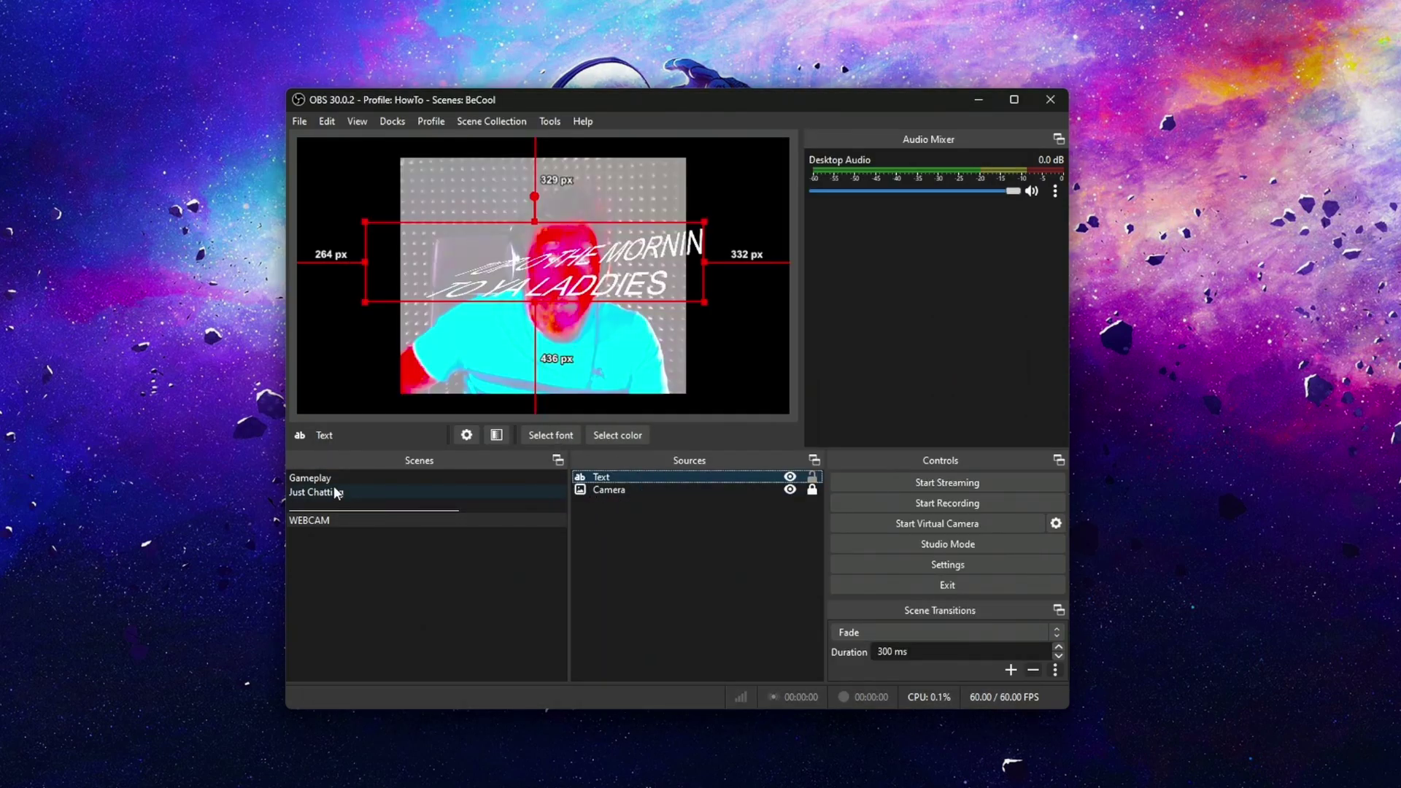
pyautogui.click(336, 493)
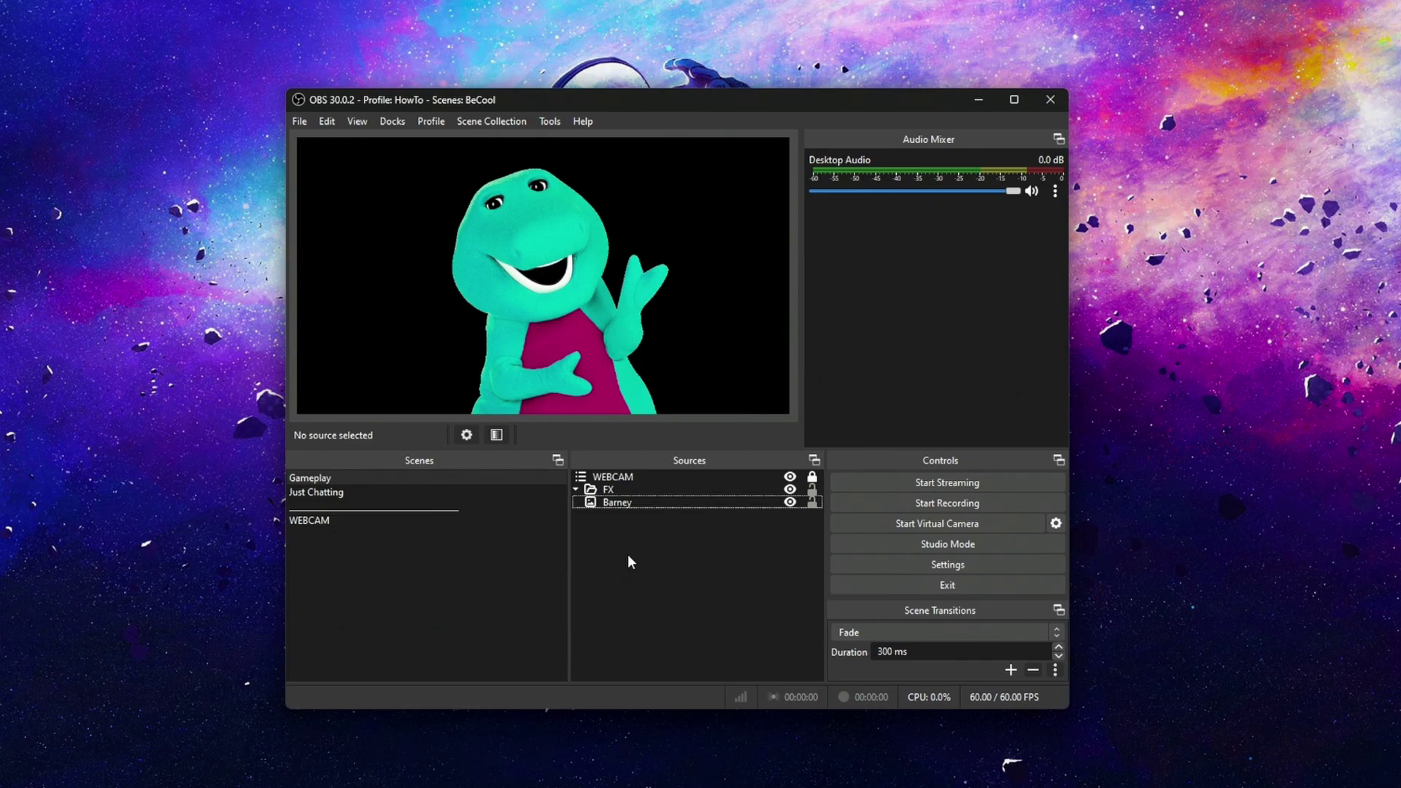
# Step: Switch to Just Chatting and slide the recoloured webcam back into the preview
pyautogui.click(440, 501)
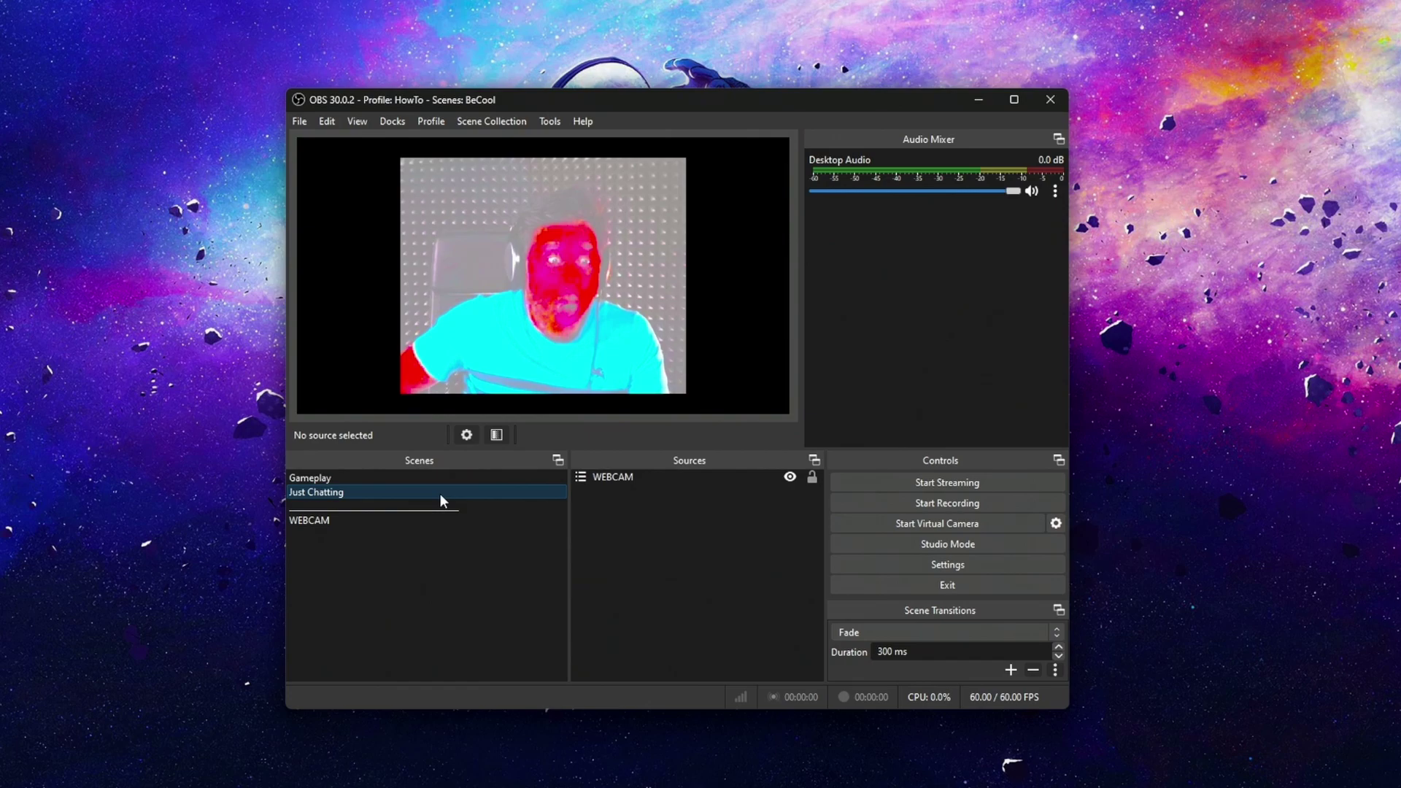
pyautogui.press('Up')
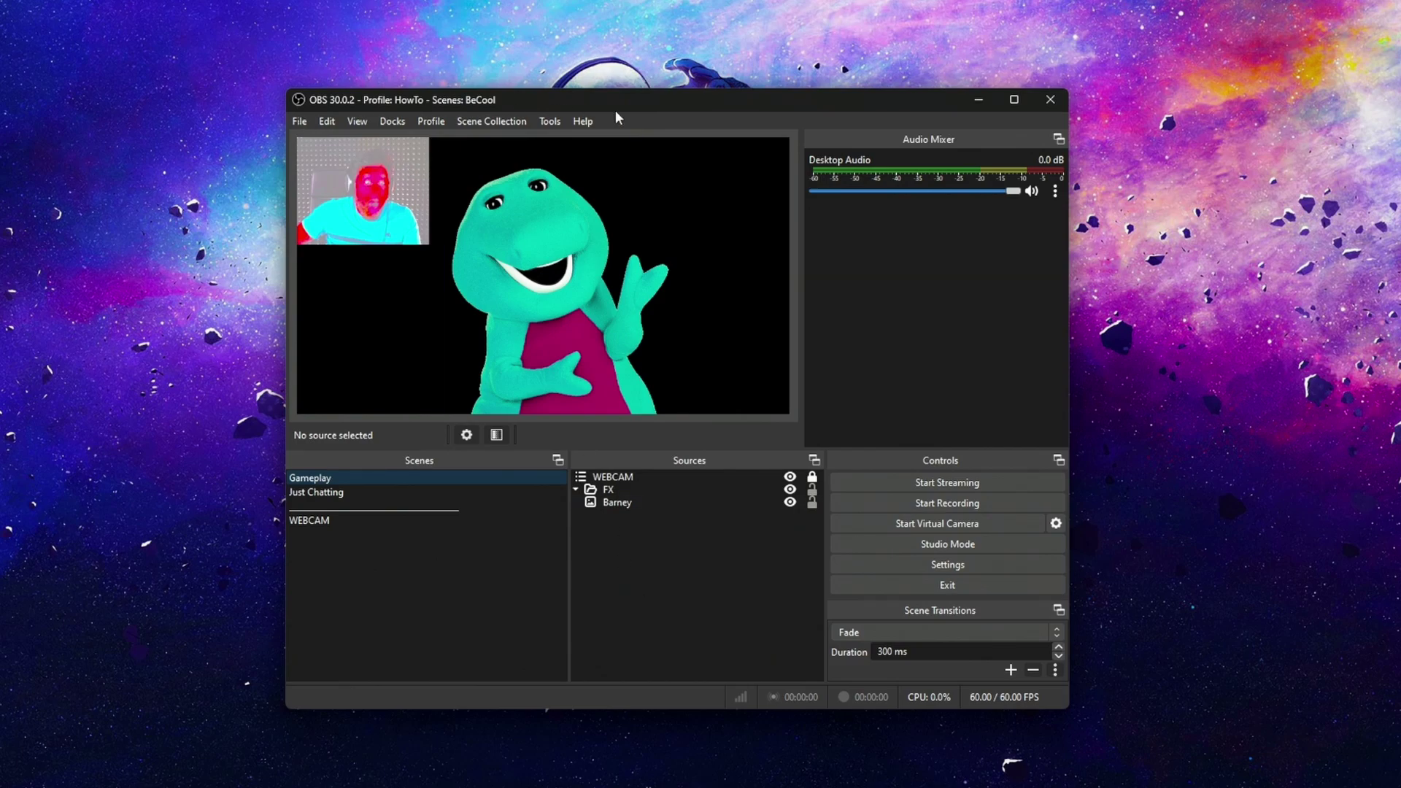
pyautogui.click(947, 564)
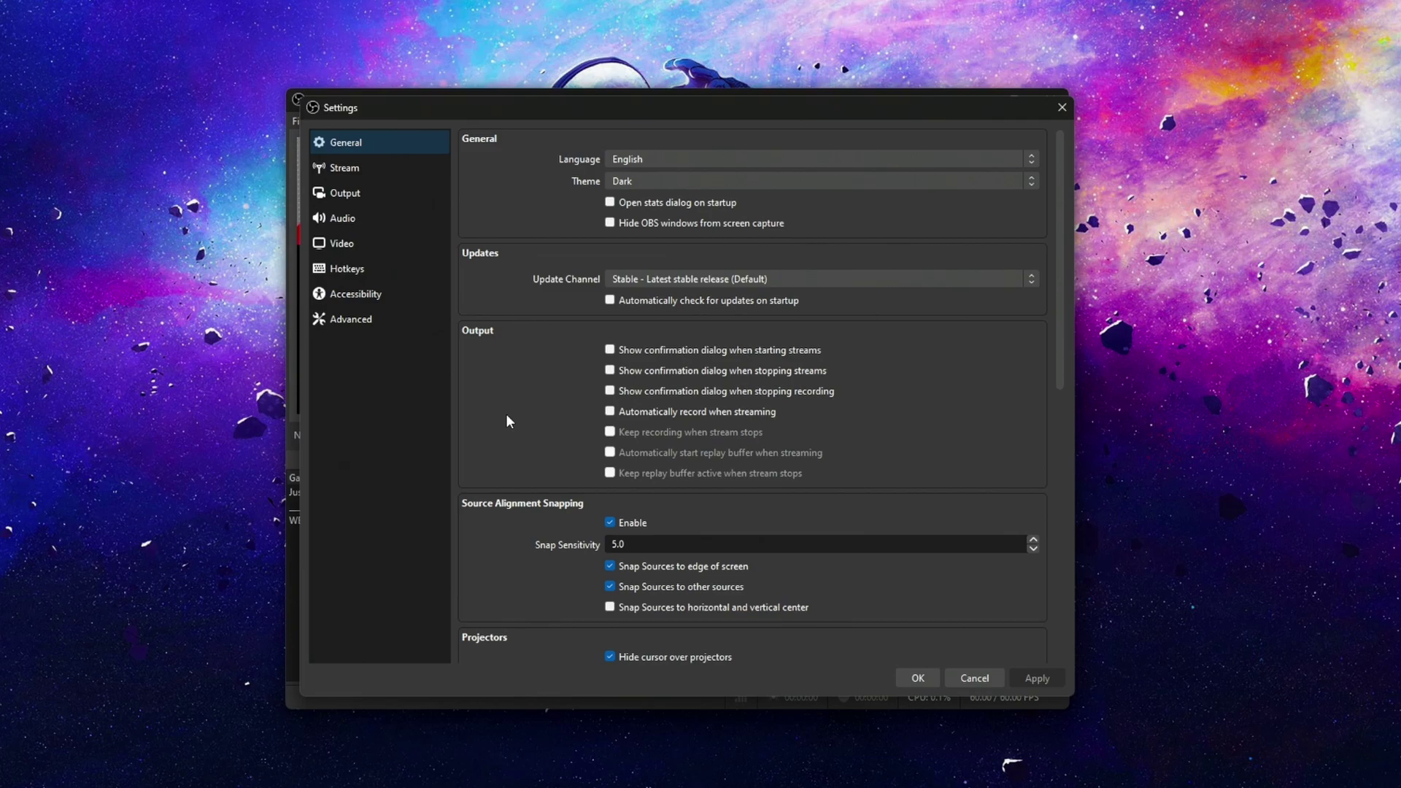
pyautogui.click(353, 172)
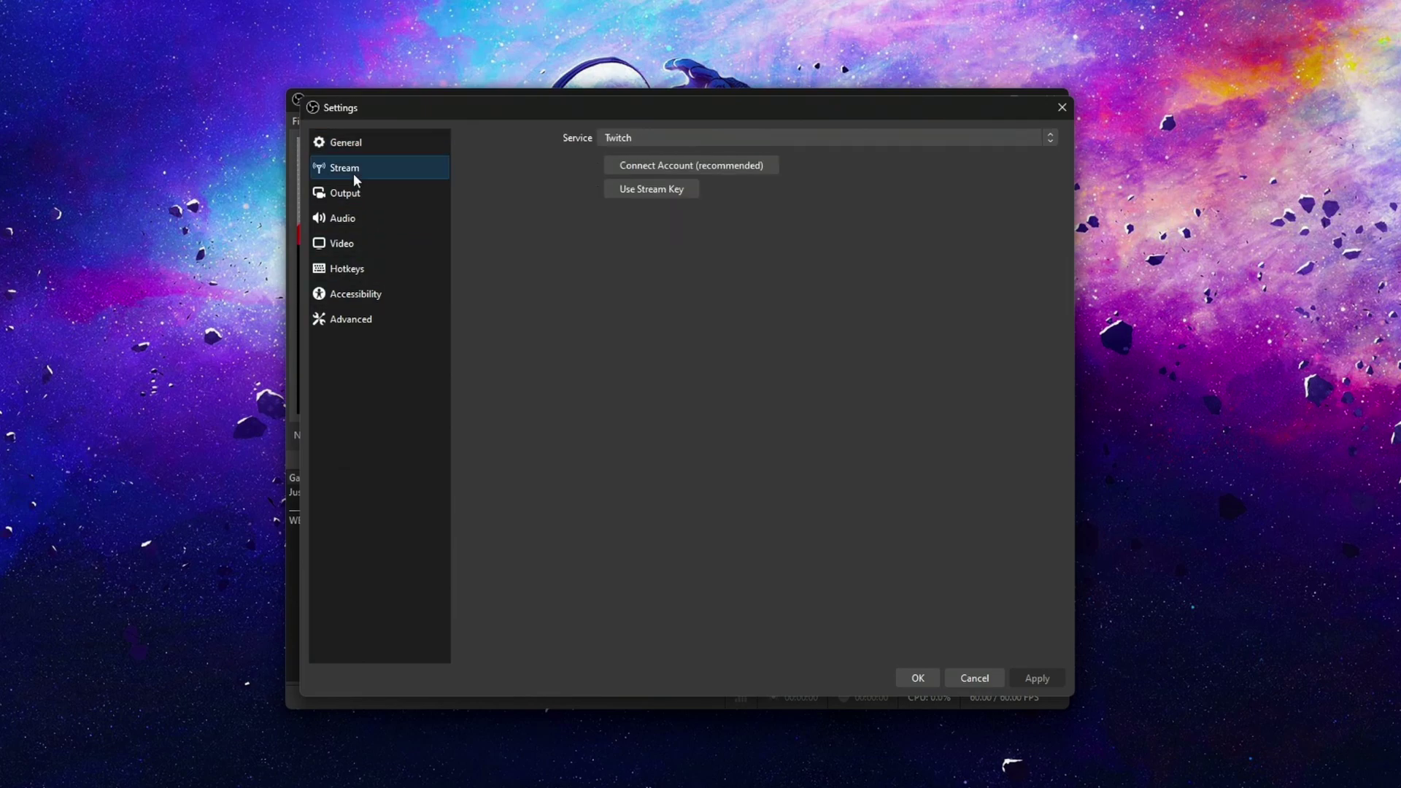
pyautogui.click(354, 192)
pyautogui.click(355, 247)
pyautogui.click(352, 273)
pyautogui.click(354, 294)
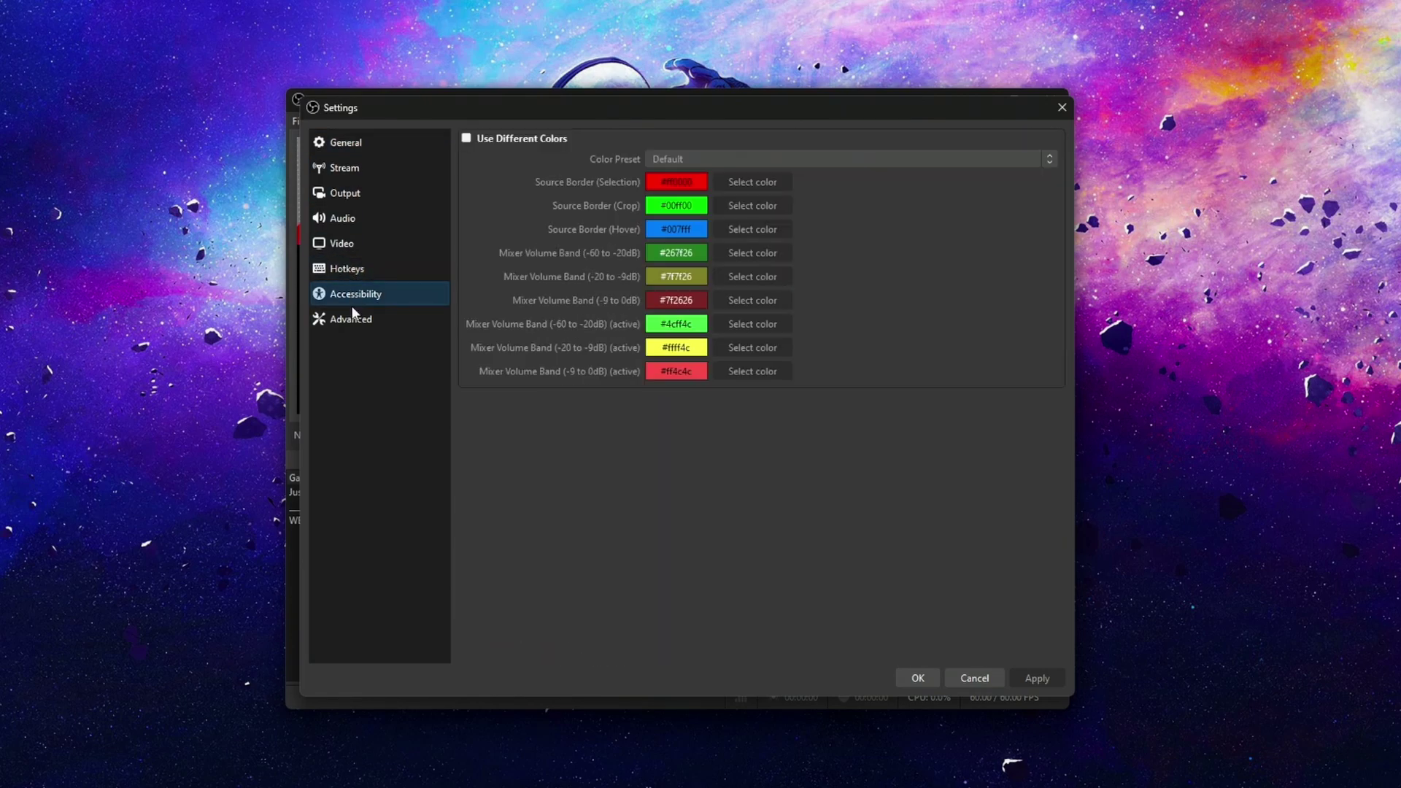
pyautogui.click(352, 319)
pyautogui.click(1062, 107)
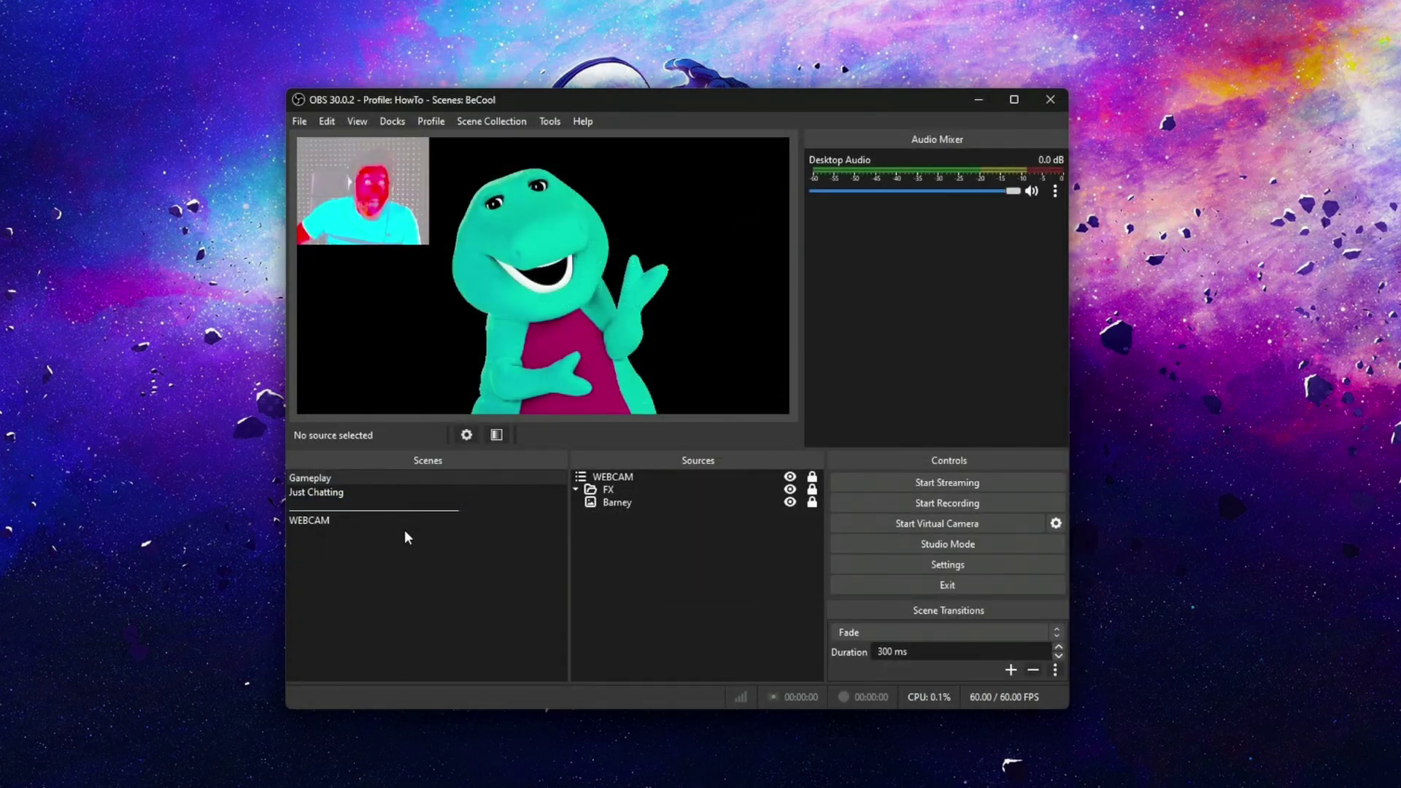
pyautogui.click(326, 518)
pyautogui.click(319, 479)
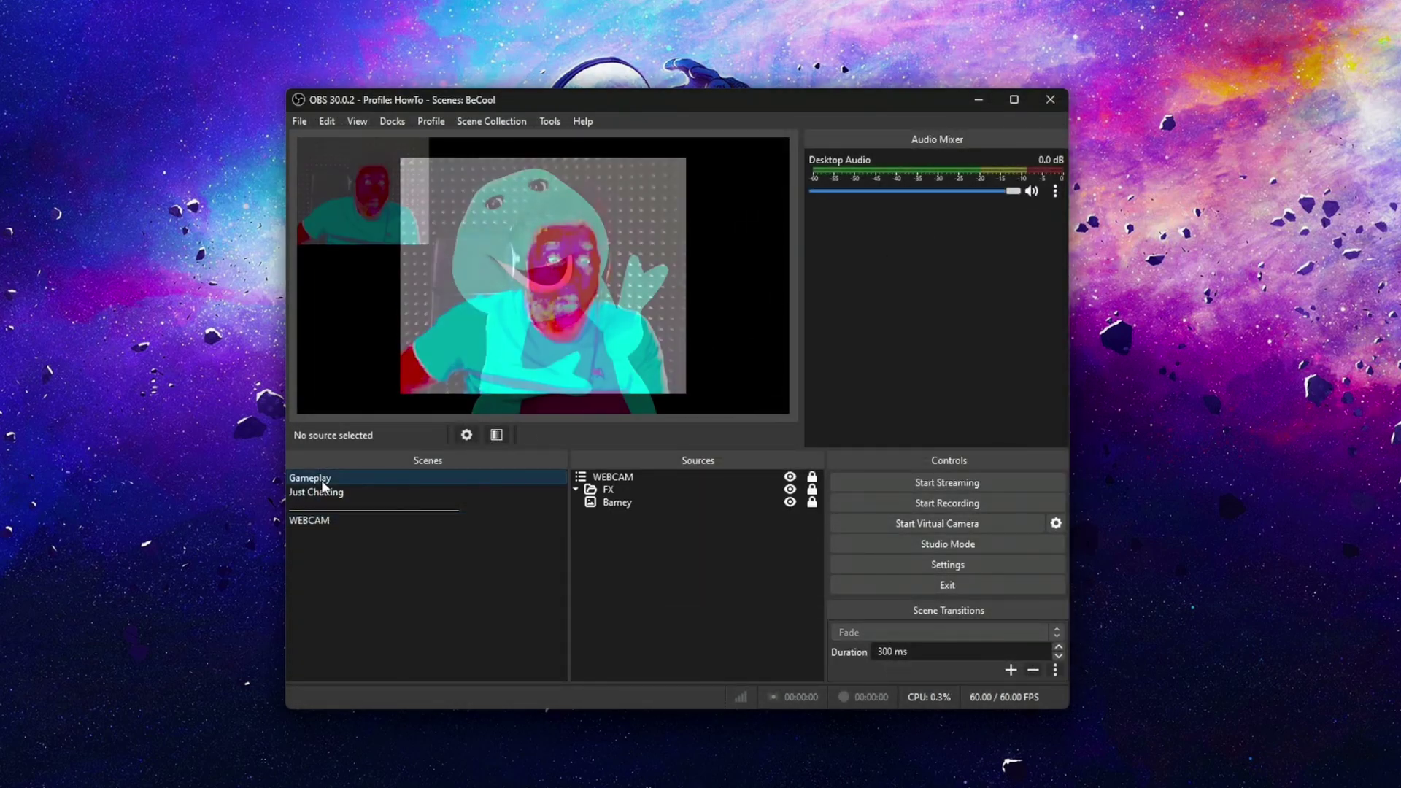